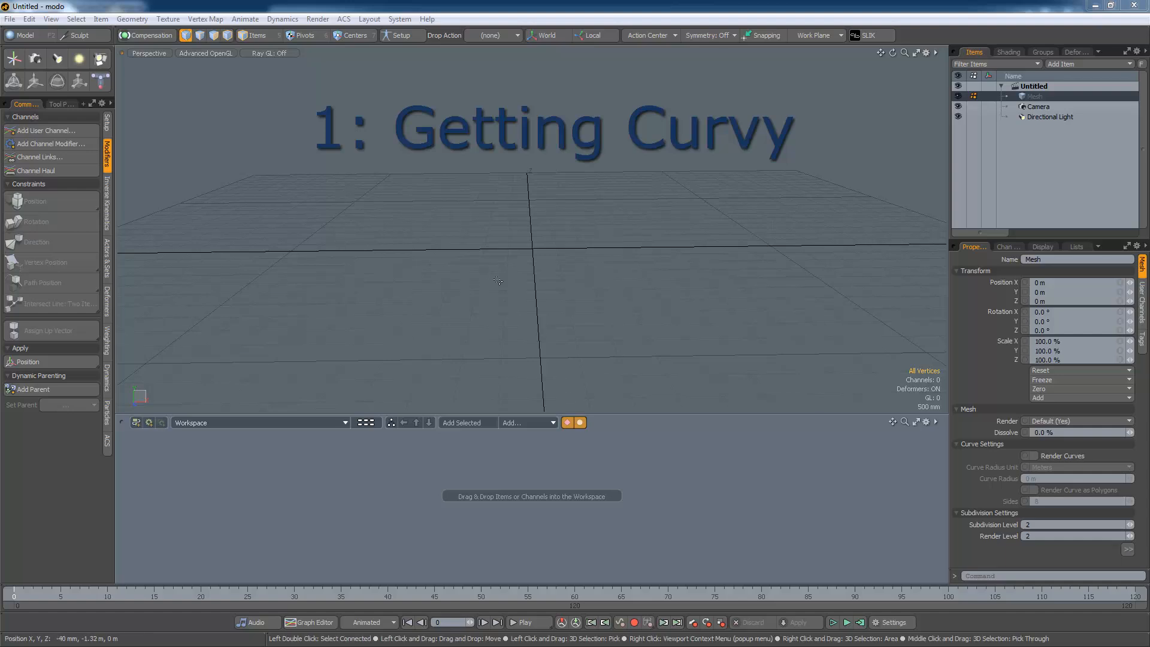
# Draw a six-point curve in the empty mesh with the Curve tool, then drop the tool
pyautogui.click(33, 37)
pyautogui.click(194, 130)
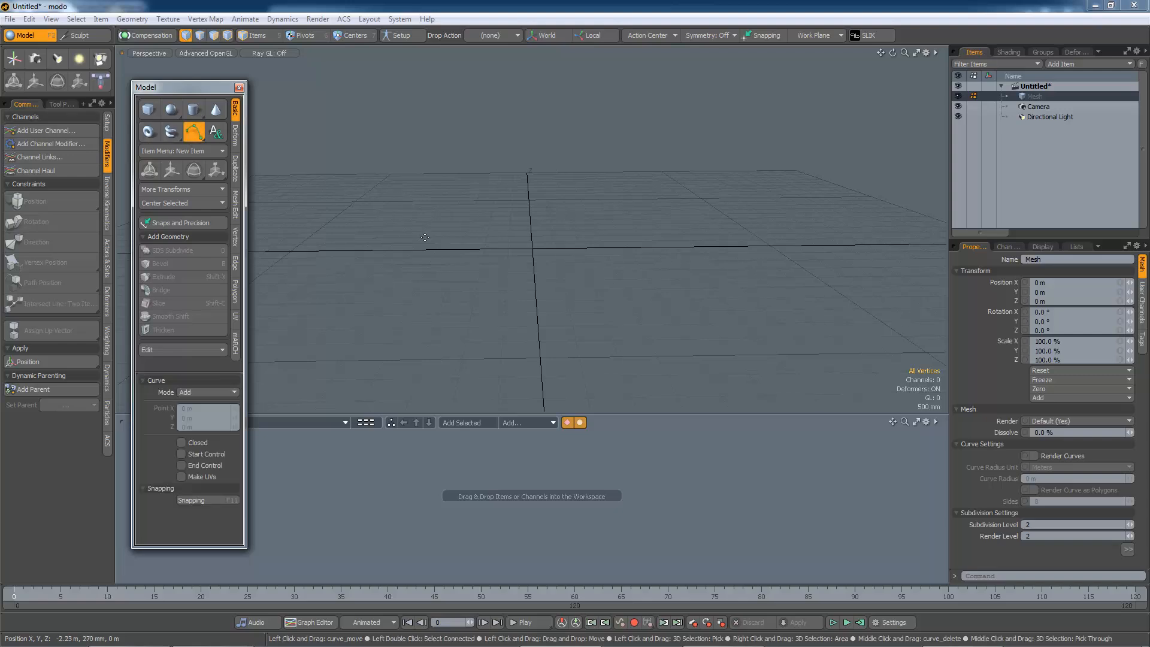
pyautogui.click(532, 246)
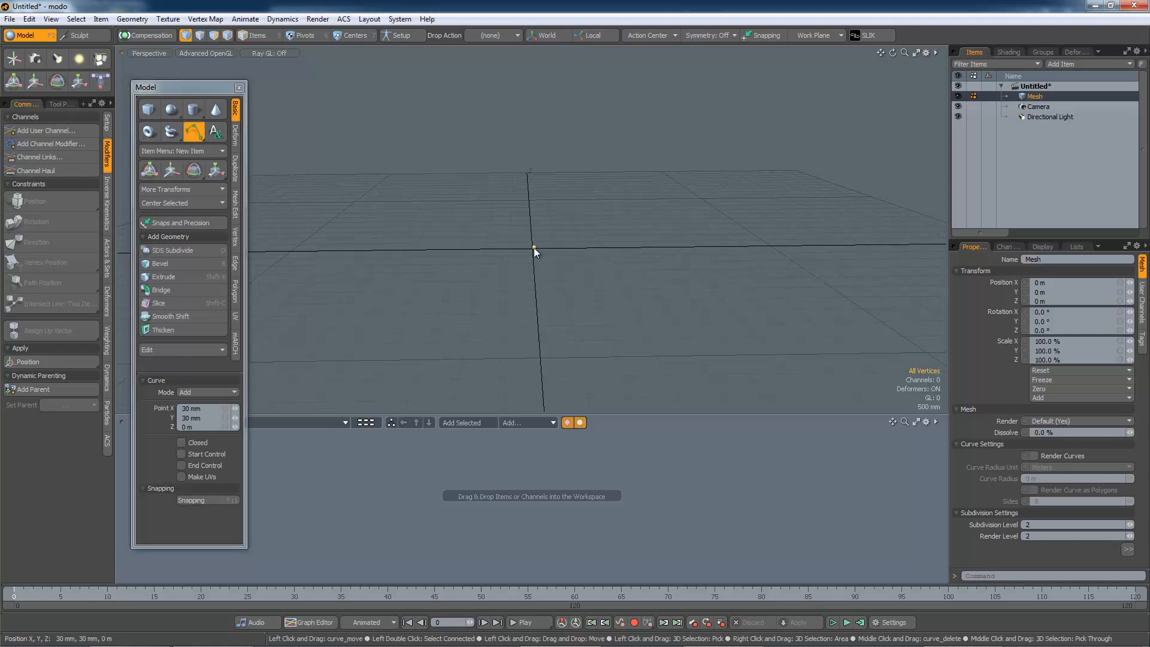
pyautogui.click(586, 172)
pyautogui.click(710, 136)
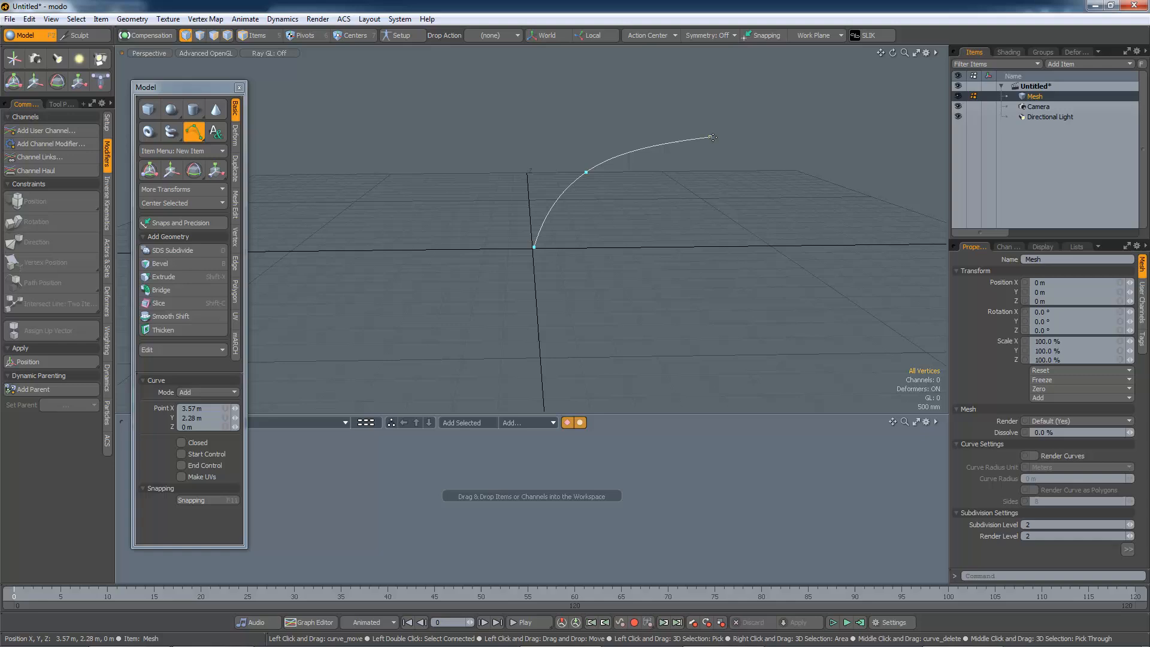
pyautogui.click(764, 189)
pyautogui.click(839, 171)
pyautogui.click(872, 125)
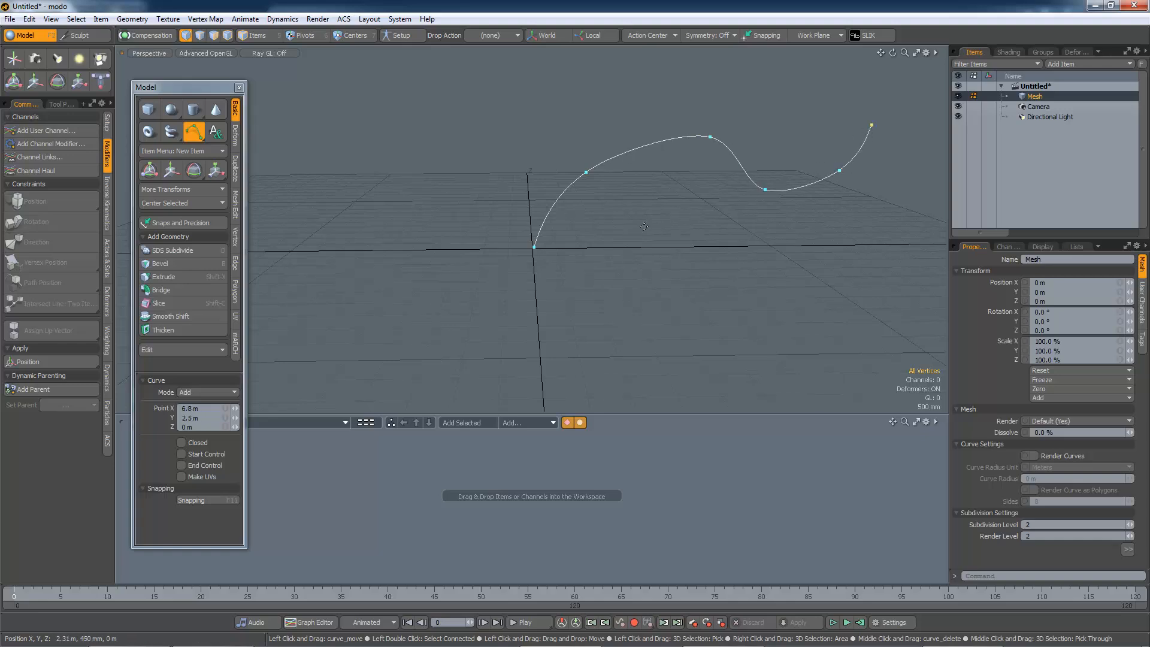
pyautogui.press('space')
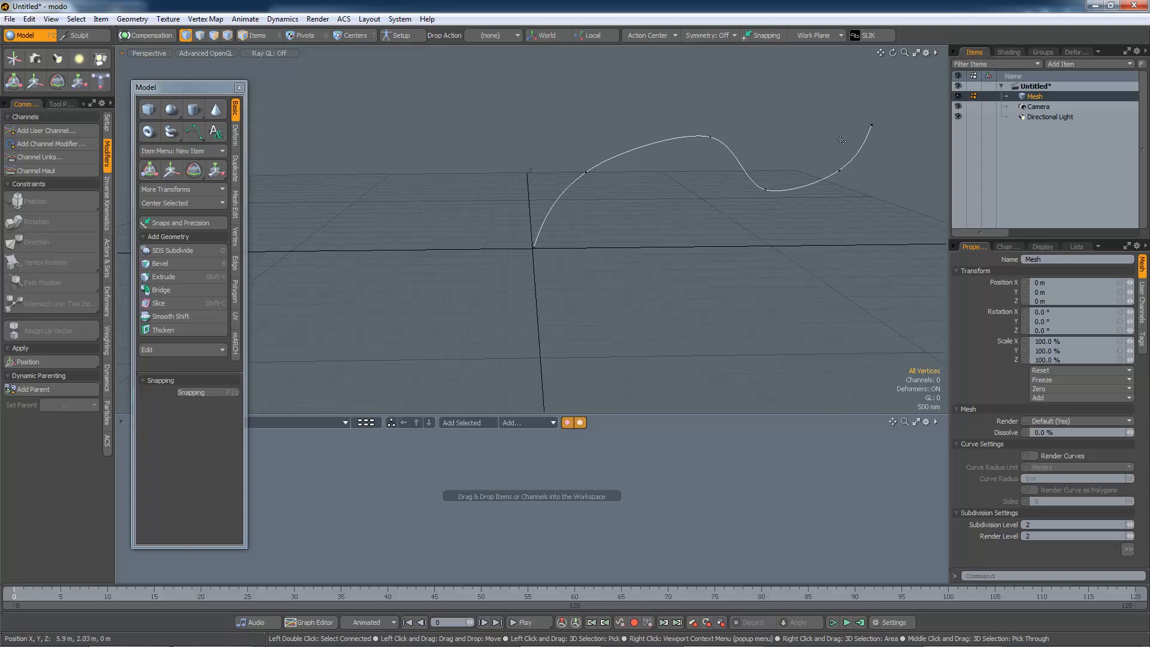
# Add a Locator item to the scene
pyautogui.click(1065, 62)
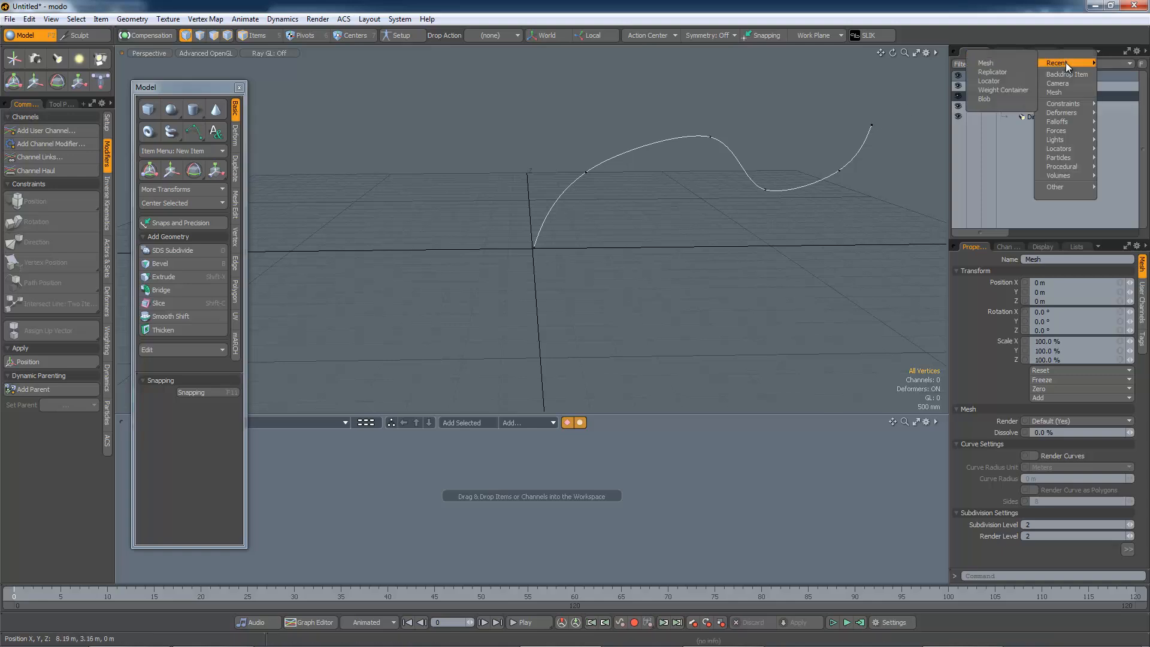
pyautogui.moveTo(1066, 150)
pyautogui.click(1018, 158)
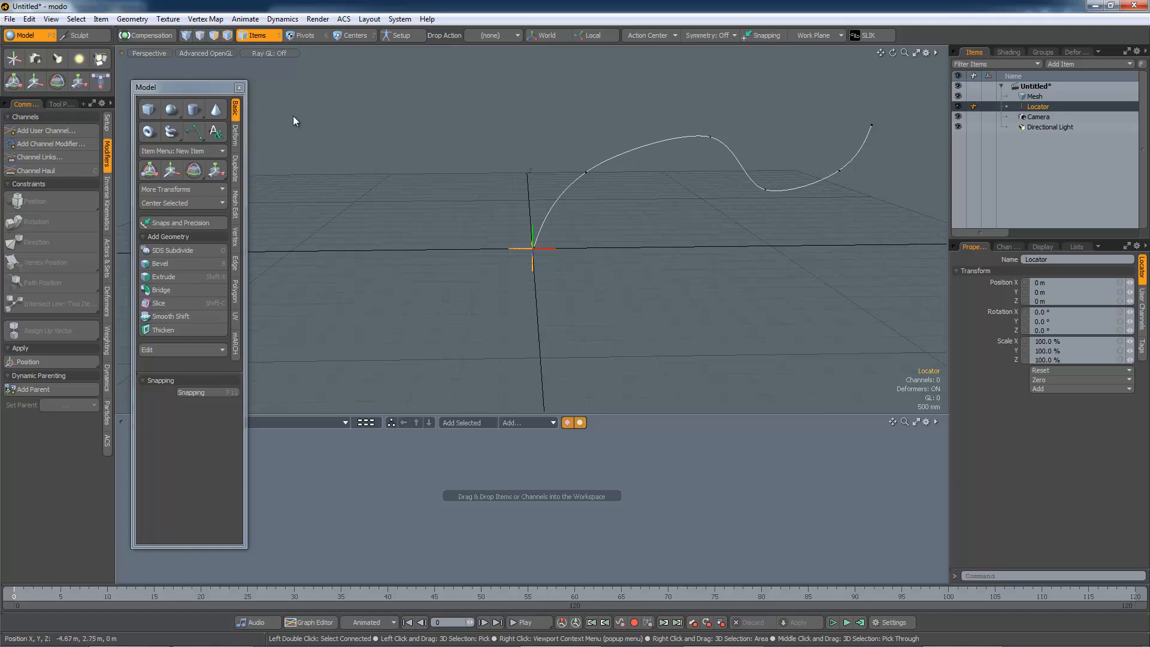
# Select the curve mesh together with the locator and apply a Path Position constraint
pyautogui.click(239, 87)
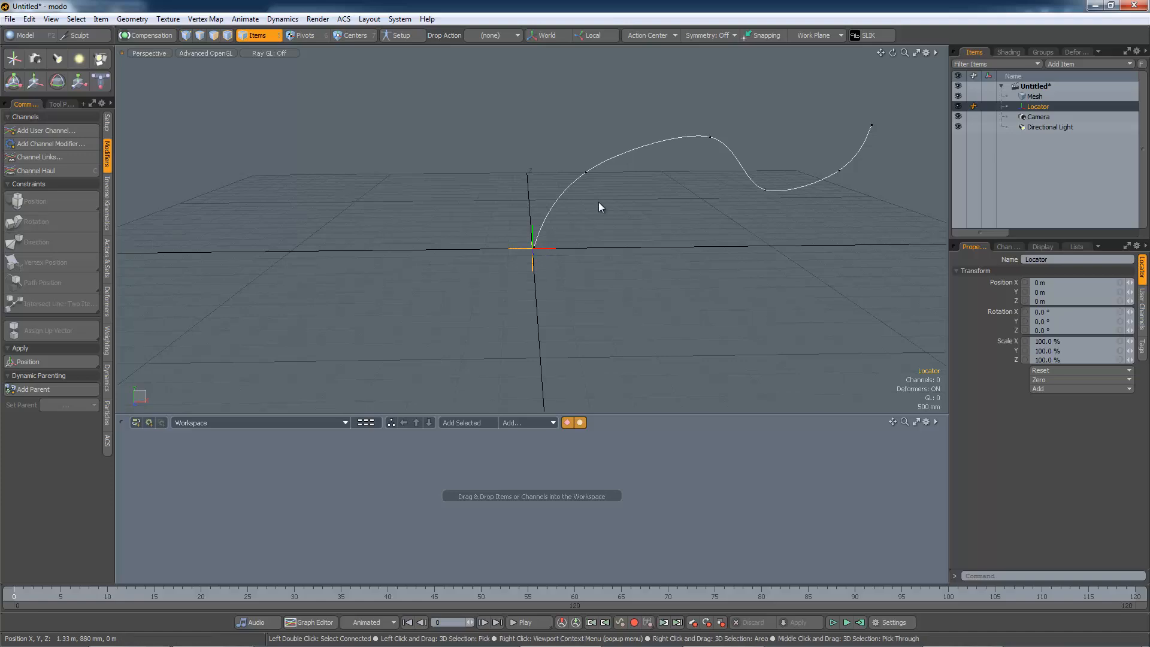
pyautogui.keyDown('shift'); pyautogui.click(607, 160); pyautogui.keyUp('shift')
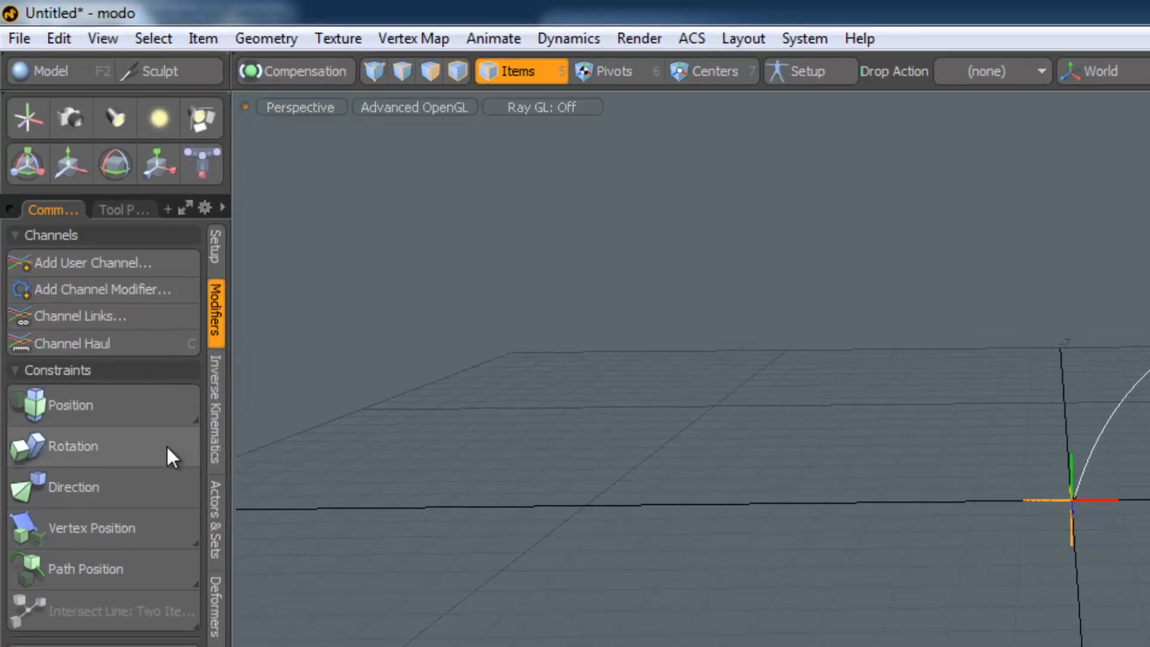
pyautogui.click(109, 572)
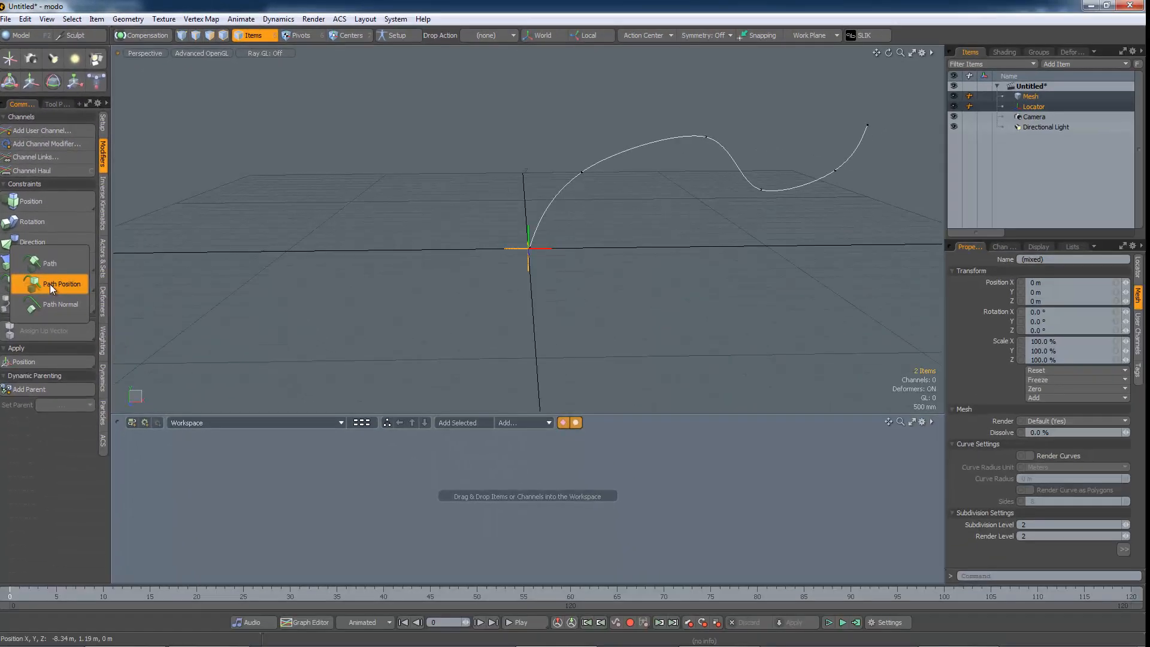
pyautogui.click(109, 572)
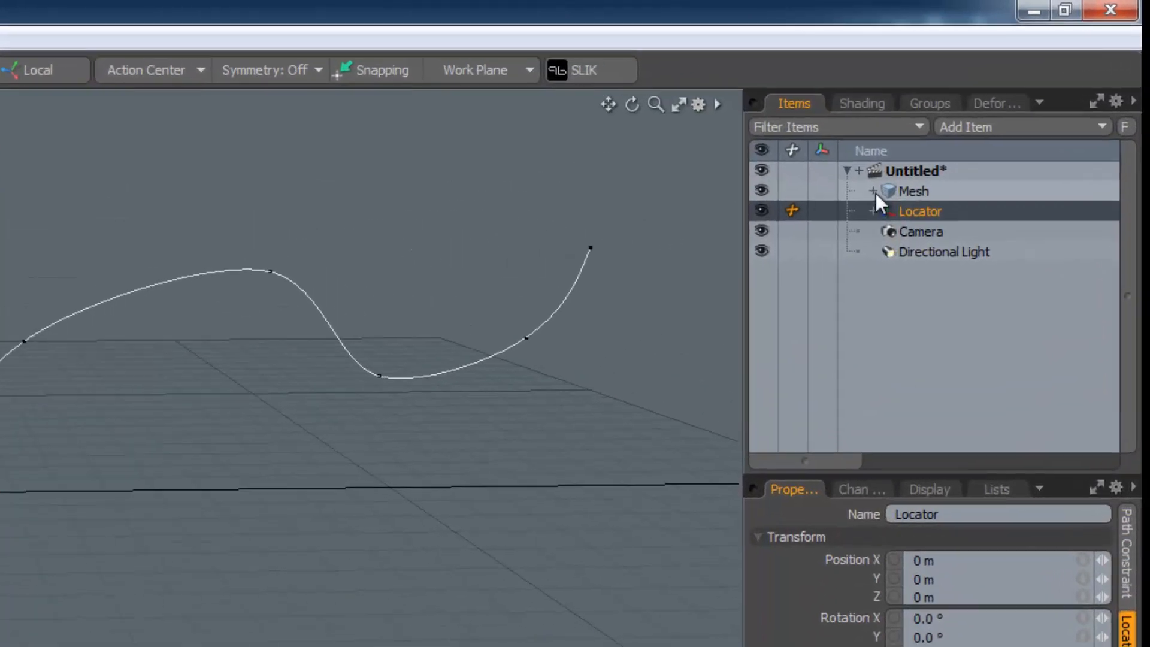
# Select the Path Position Constraint item and scrub its path percentage and path offset values to preview
pyautogui.click(1010, 96)
pyautogui.click(851, 249)
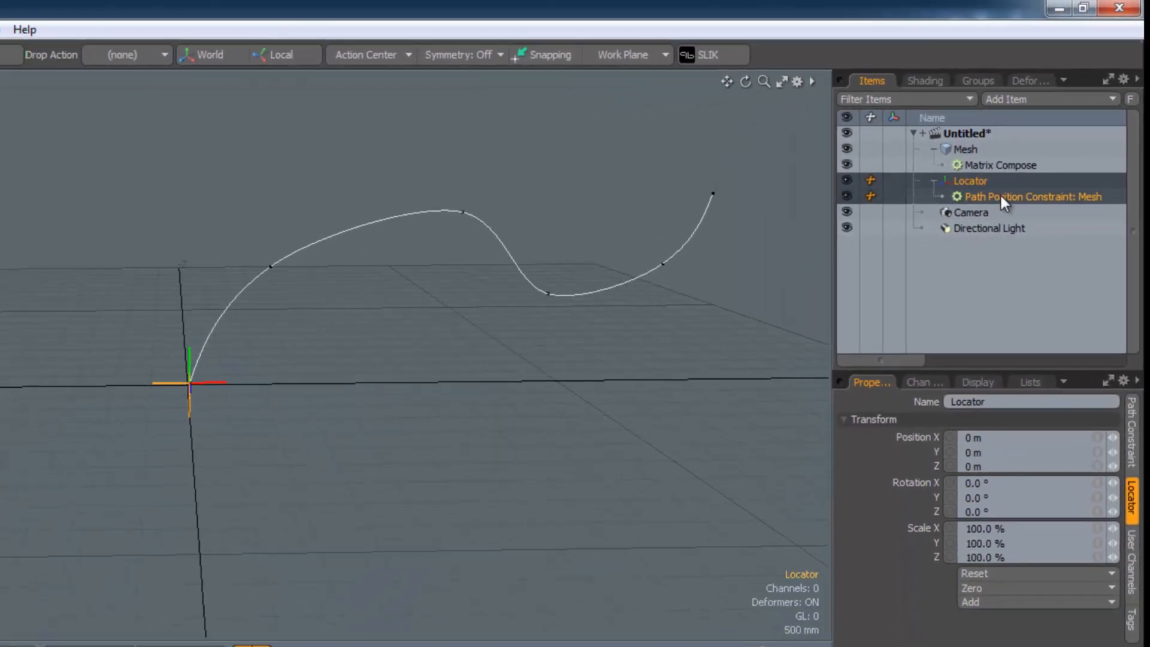
pyautogui.click(1002, 197)
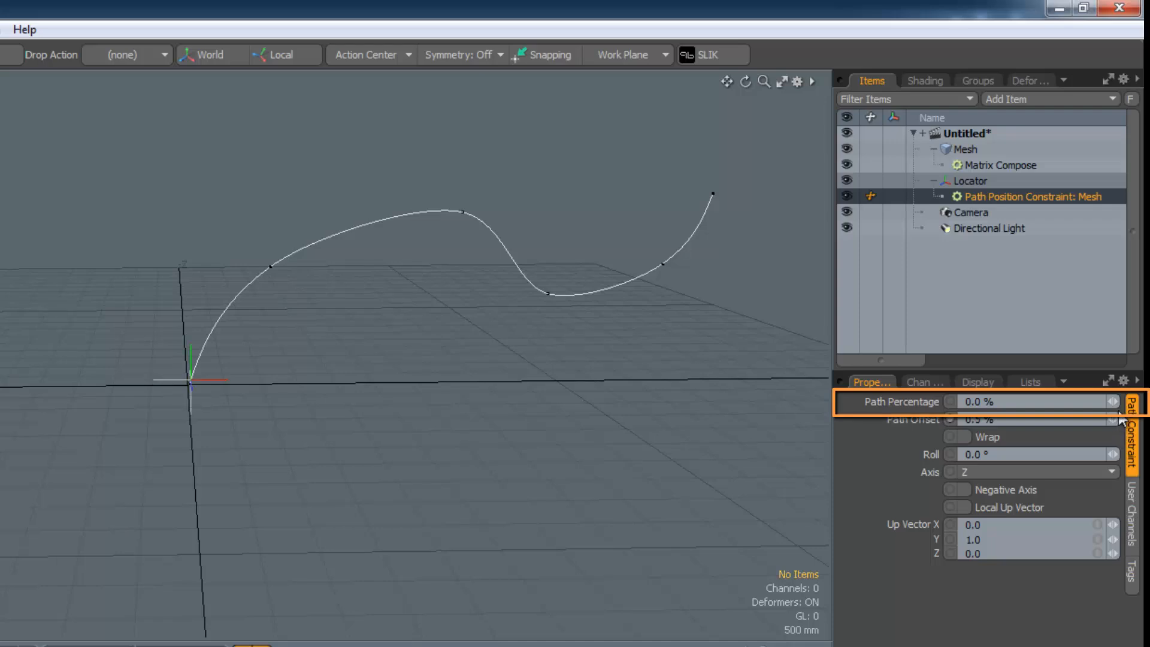
pyautogui.moveTo(1113, 401)
pyautogui.mouseDown()
pyautogui.moveTo(1148, 401)
pyautogui.moveTo(1095, 401)
pyautogui.mouseUp()
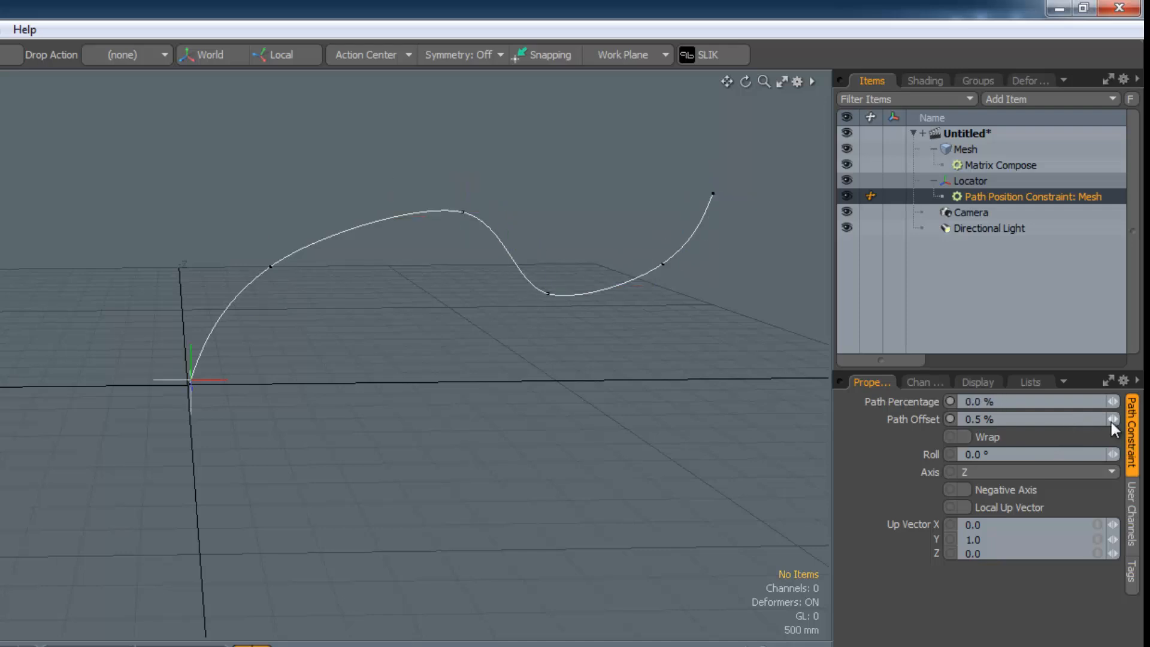
pyautogui.moveTo(1111, 422)
pyautogui.mouseDown()
pyautogui.moveTo(1069, 413)
pyautogui.moveTo(1149, 397)
pyautogui.moveTo(1106, 397)
pyautogui.moveTo(1121, 411)
pyautogui.mouseUp()
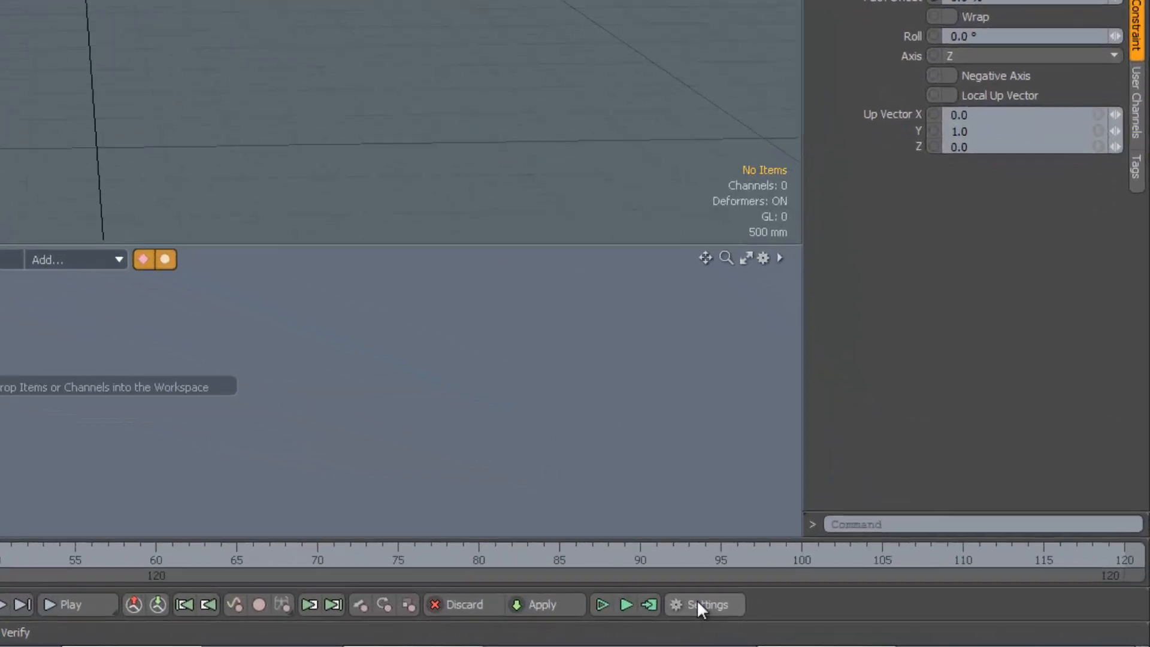
# Set the scene end and current end to frame 1000 in the time settings
pyautogui.click(693, 605)
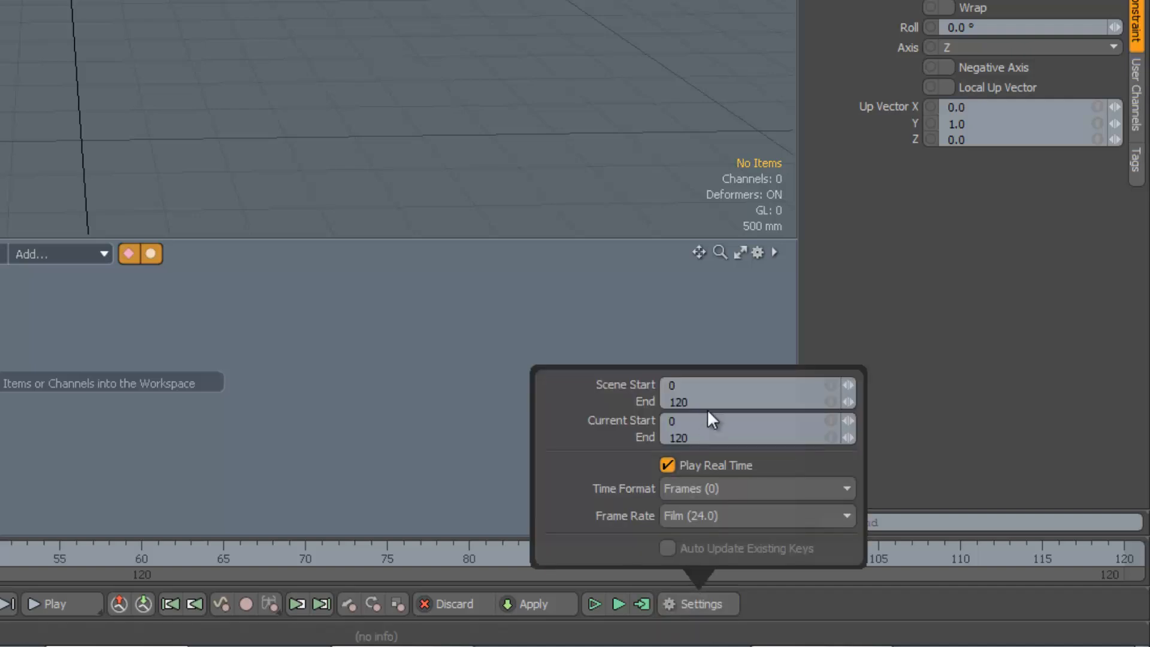
pyautogui.moveTo(703, 405); pyautogui.dragTo(667, 404)
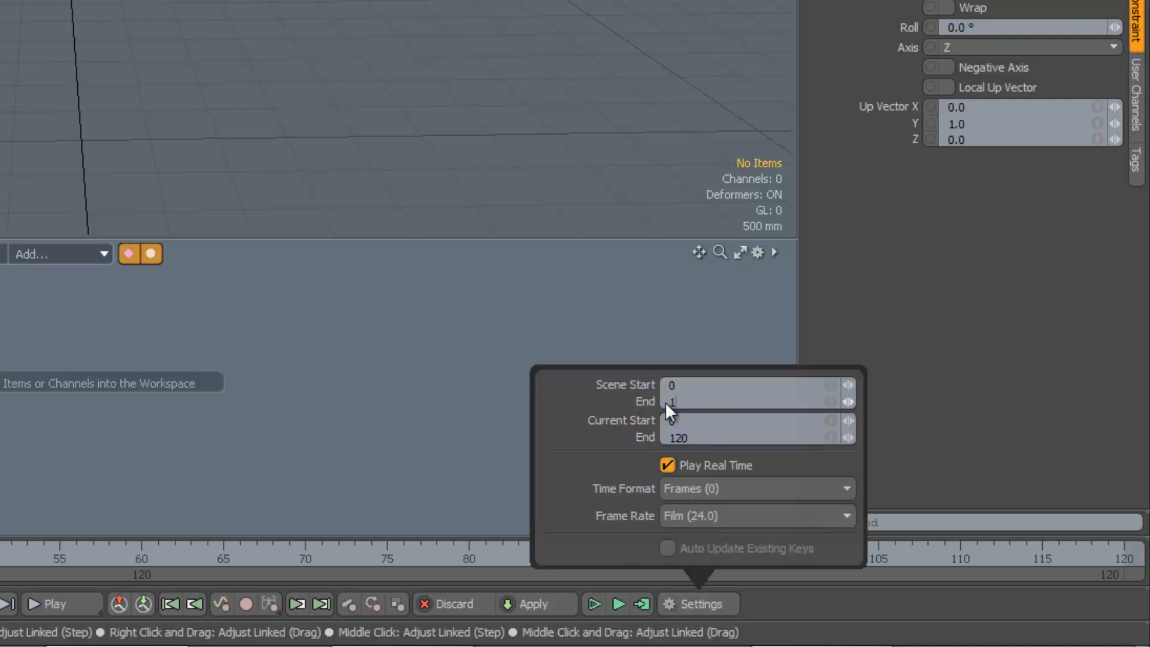
pyautogui.write('1000')
pyautogui.press('Tab')
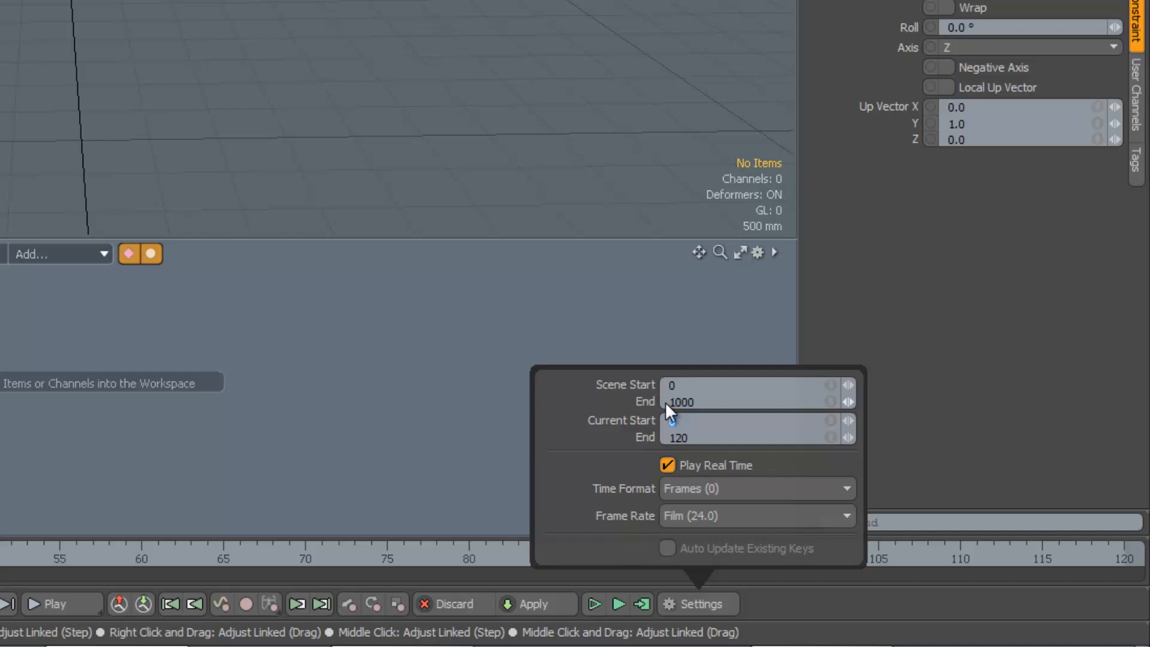
pyautogui.press('Tab')
pyautogui.write('1000')
pyautogui.press('Return')
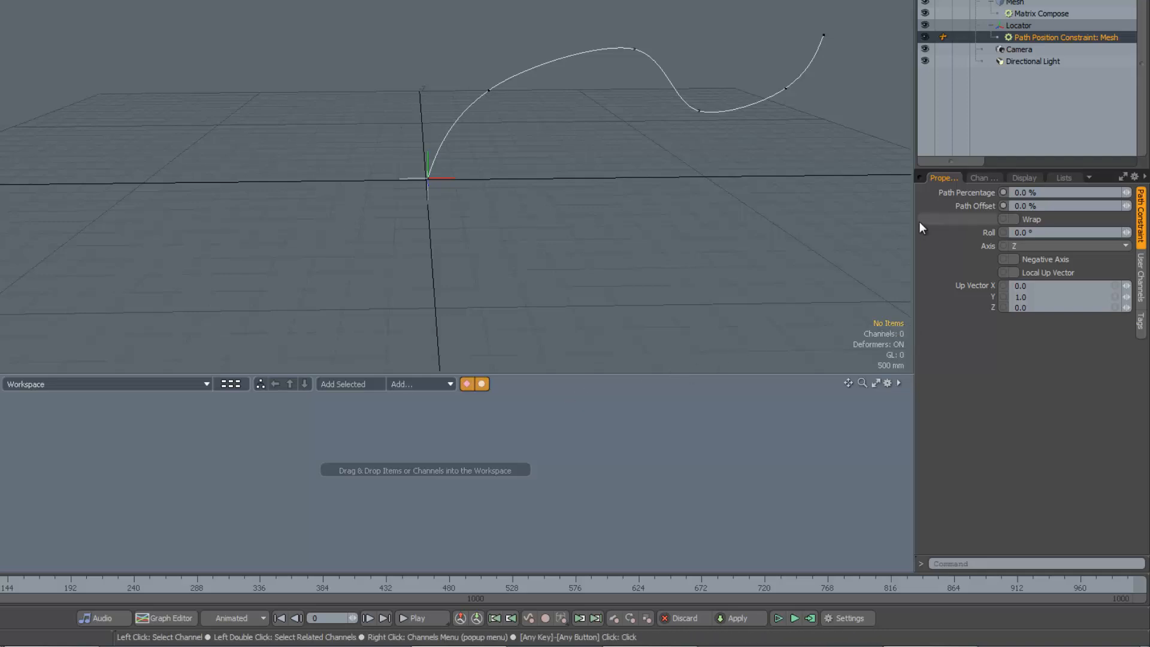
# Key the path percentage at 0% on frame 0 and at 100% on frame 500
pyautogui.click(1002, 192)
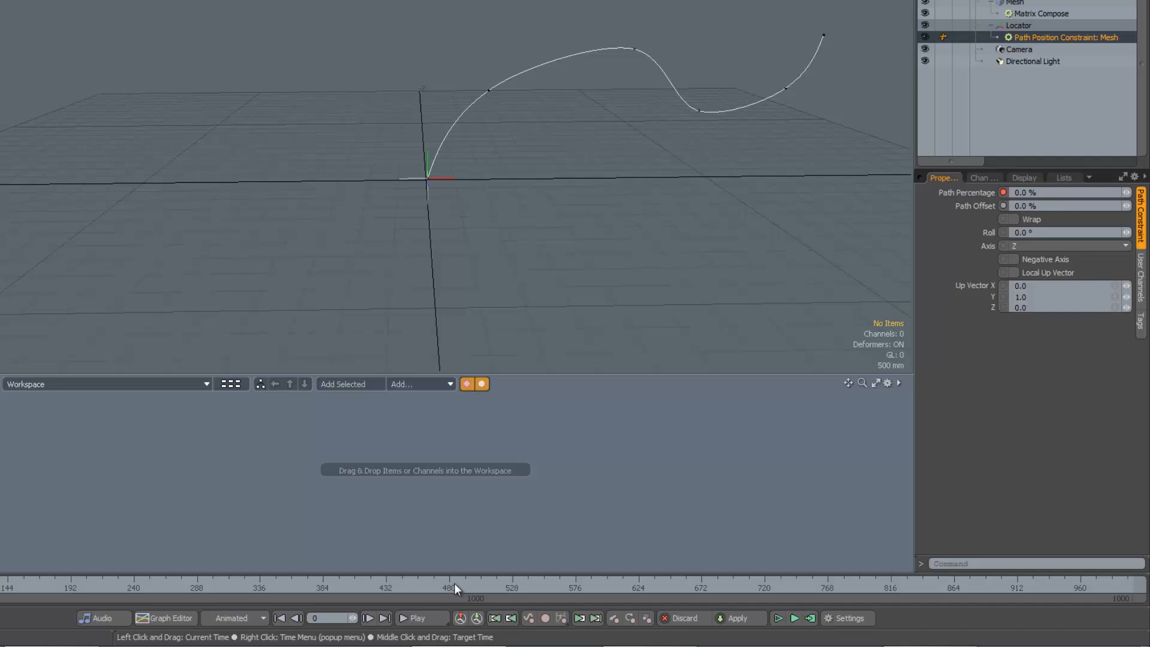
pyautogui.moveTo(454, 583); pyautogui.dragTo(469, 584)
pyautogui.click(1015, 192)
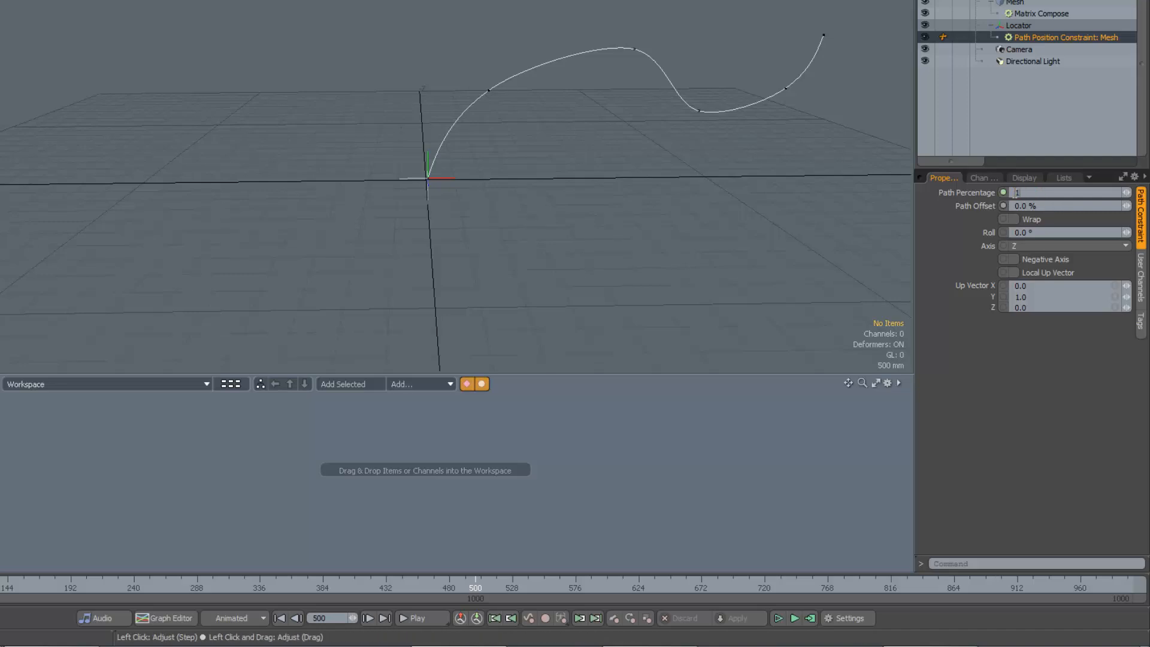
pyautogui.press('Tab')
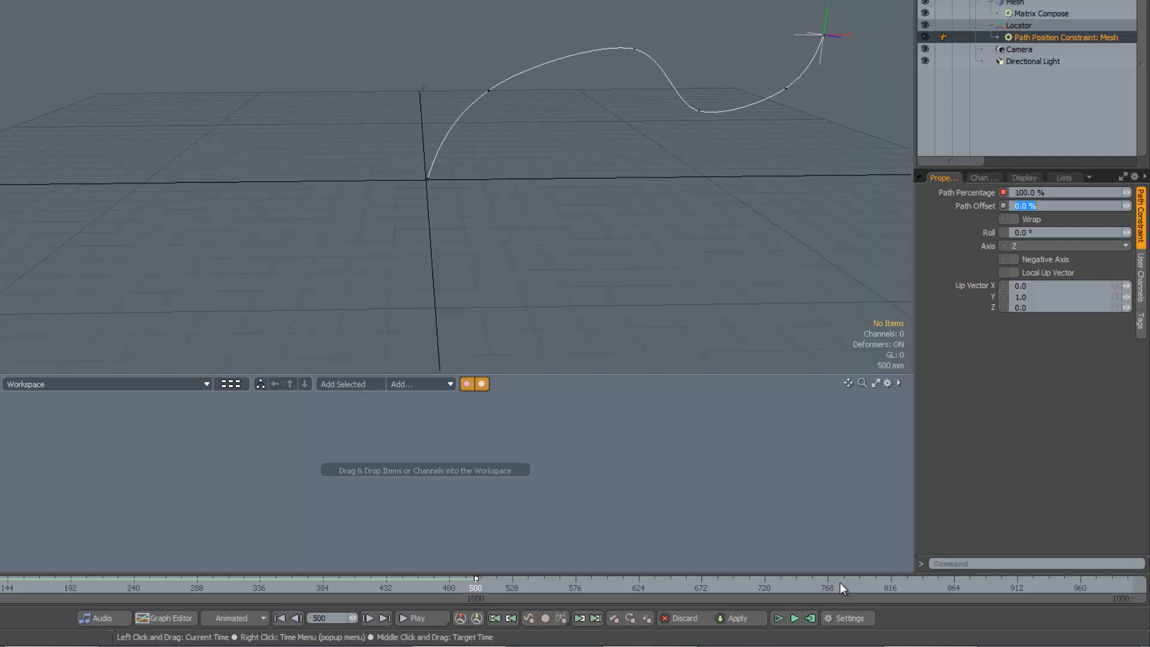
# Key the path percentage at 0% on frame 1000 and scrub the timeline to preview the motion
pyautogui.click(1016, 582)
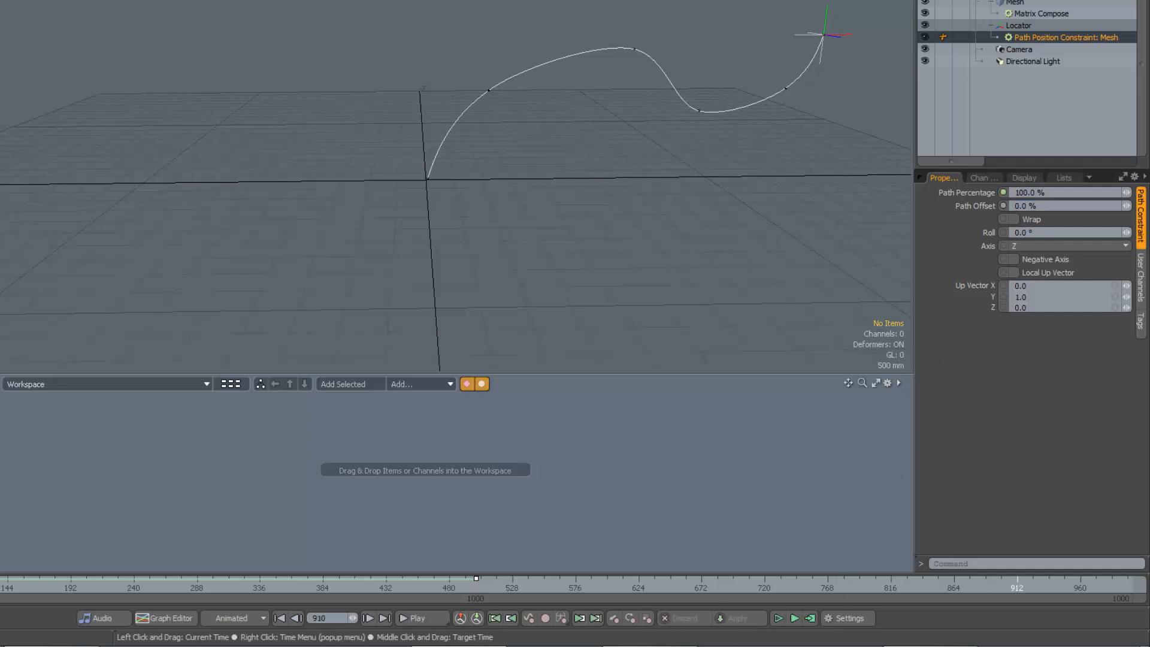
pyautogui.click(1133, 582)
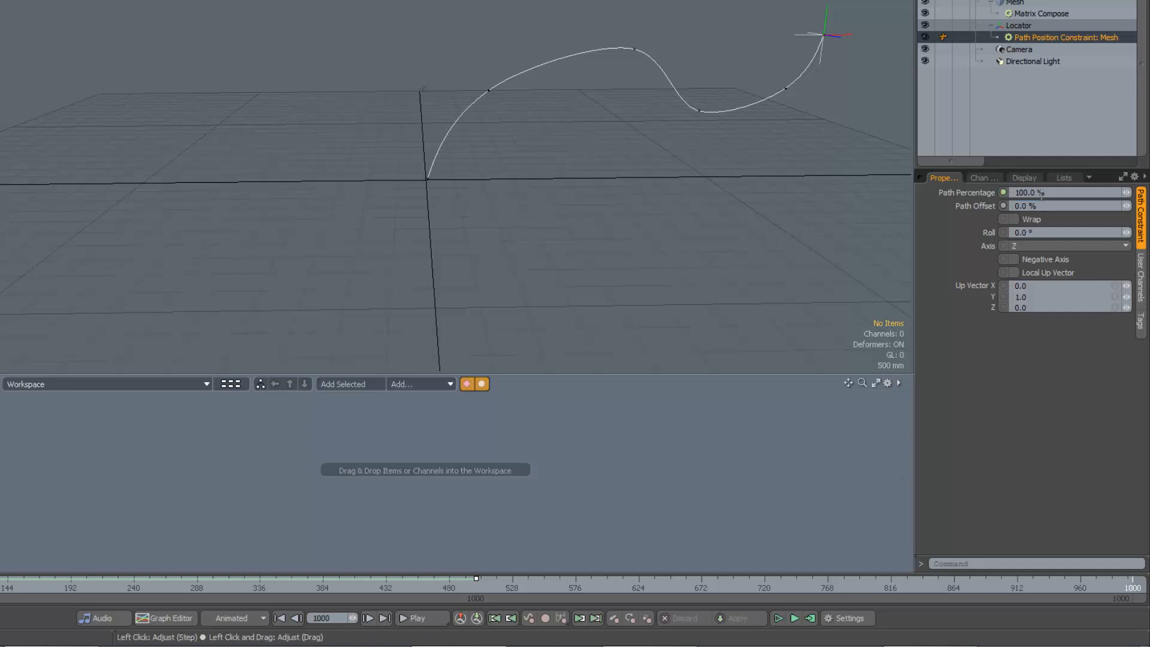
pyautogui.click(1036, 192)
pyautogui.write('0')
pyautogui.press('Tab')
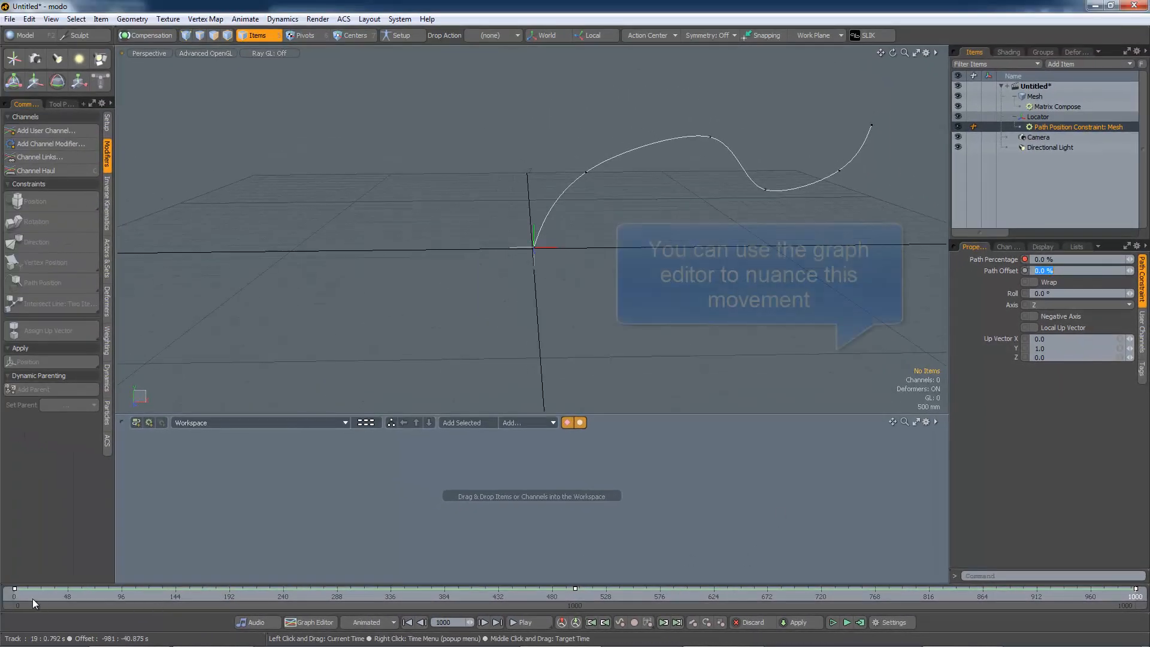
pyautogui.moveTo(20, 597); pyautogui.dragTo(1135, 597)
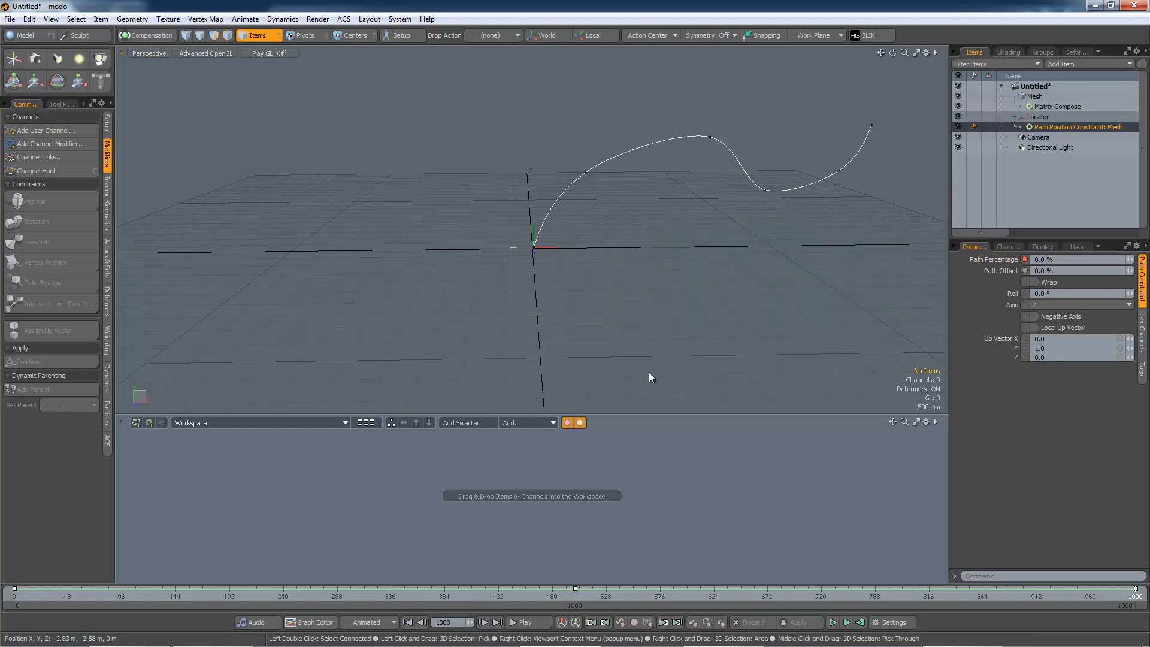
# Add the Mesh item to the schematic workspace
pyautogui.moveTo(644, 415); pyautogui.dragTo(645, 333)
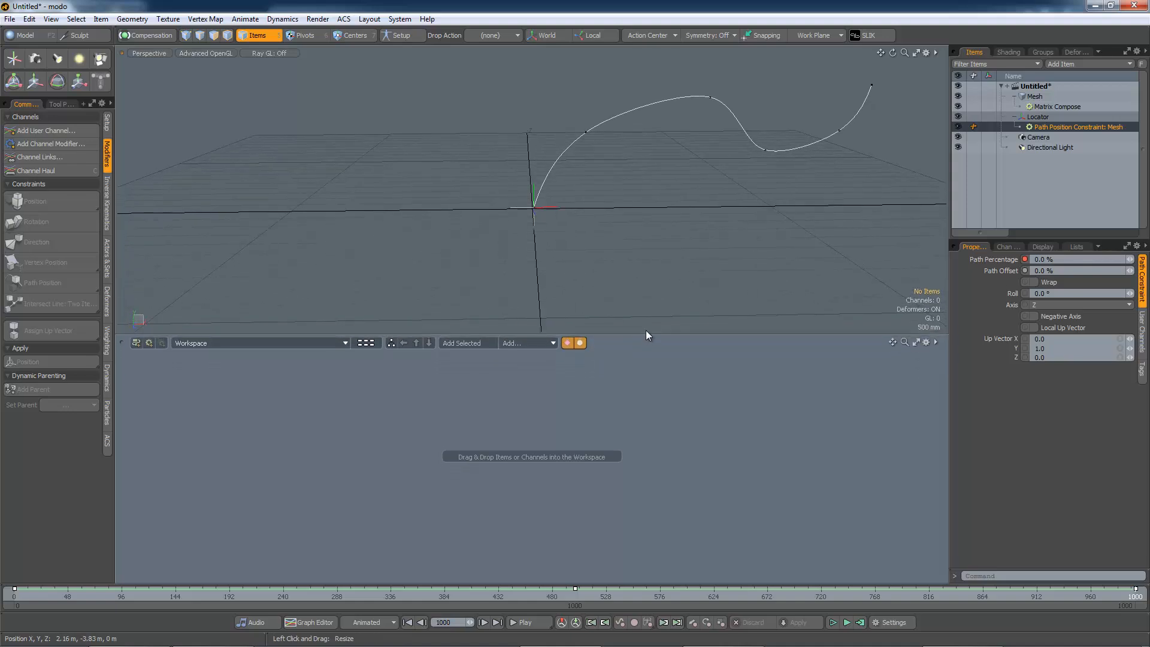
pyautogui.click(1034, 98)
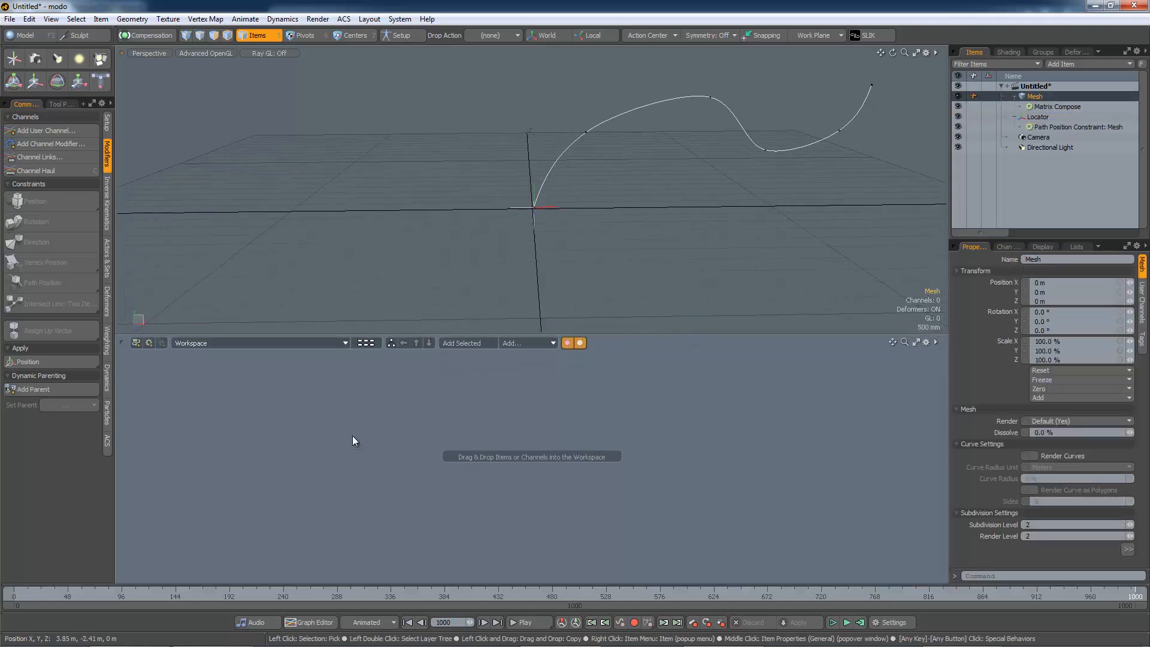
pyautogui.moveTo(354, 441); pyautogui.dragTo(360, 376)
pyautogui.click(471, 455)
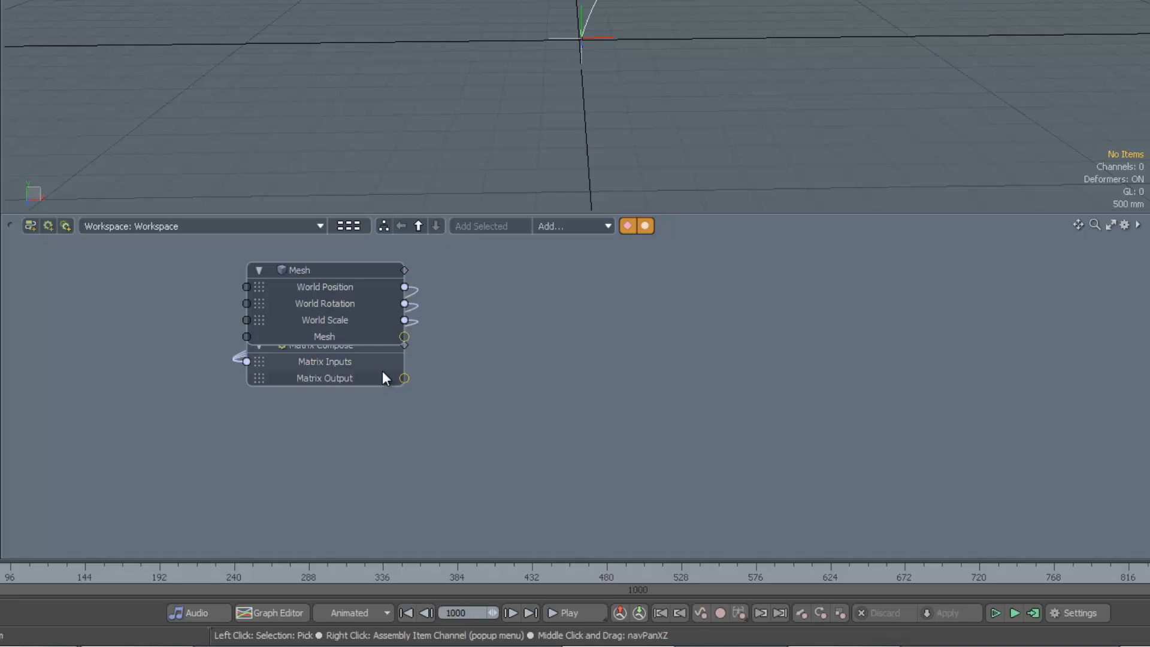
# Arrange the Mesh and Matrix Compose nodes side by side in the schematic
pyautogui.moveTo(361, 268); pyautogui.dragTo(575, 399)
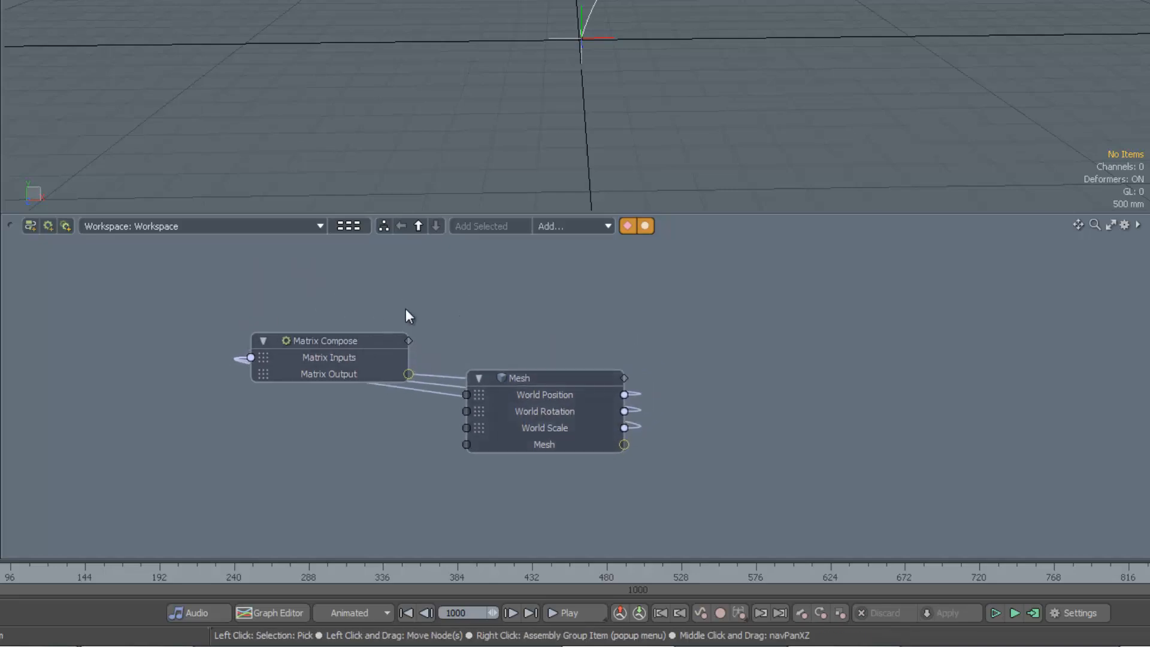
pyautogui.moveTo(365, 369); pyautogui.dragTo(826, 382)
pyautogui.moveTo(526, 377); pyautogui.dragTo(236, 330)
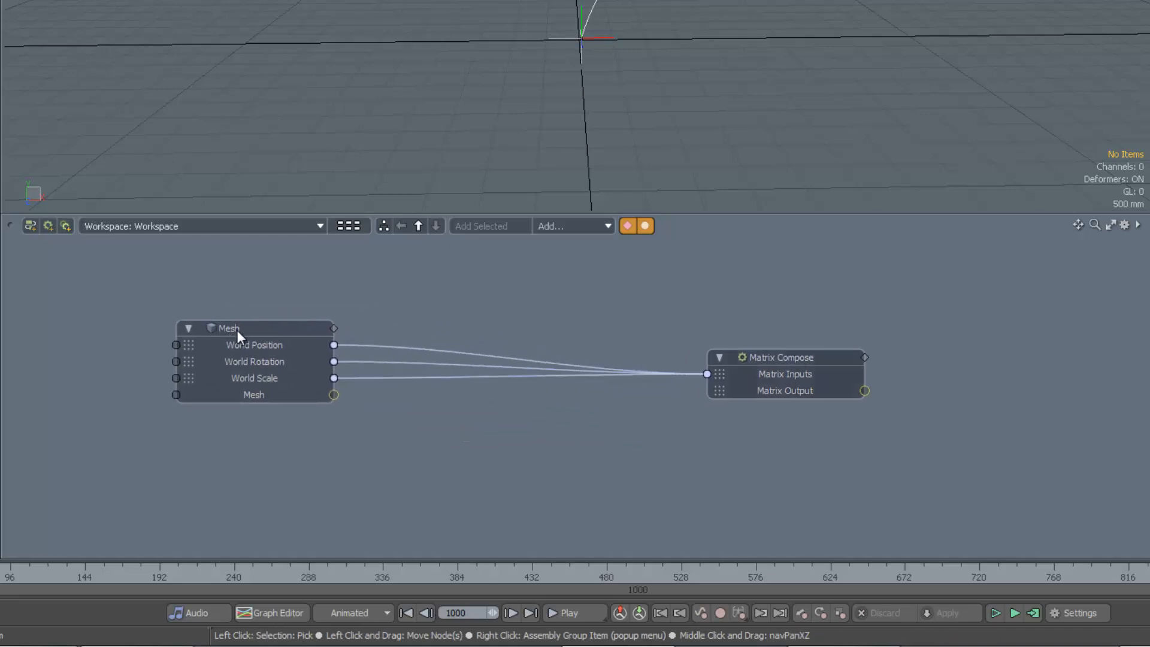
pyautogui.moveTo(767, 357); pyautogui.dragTo(483, 328)
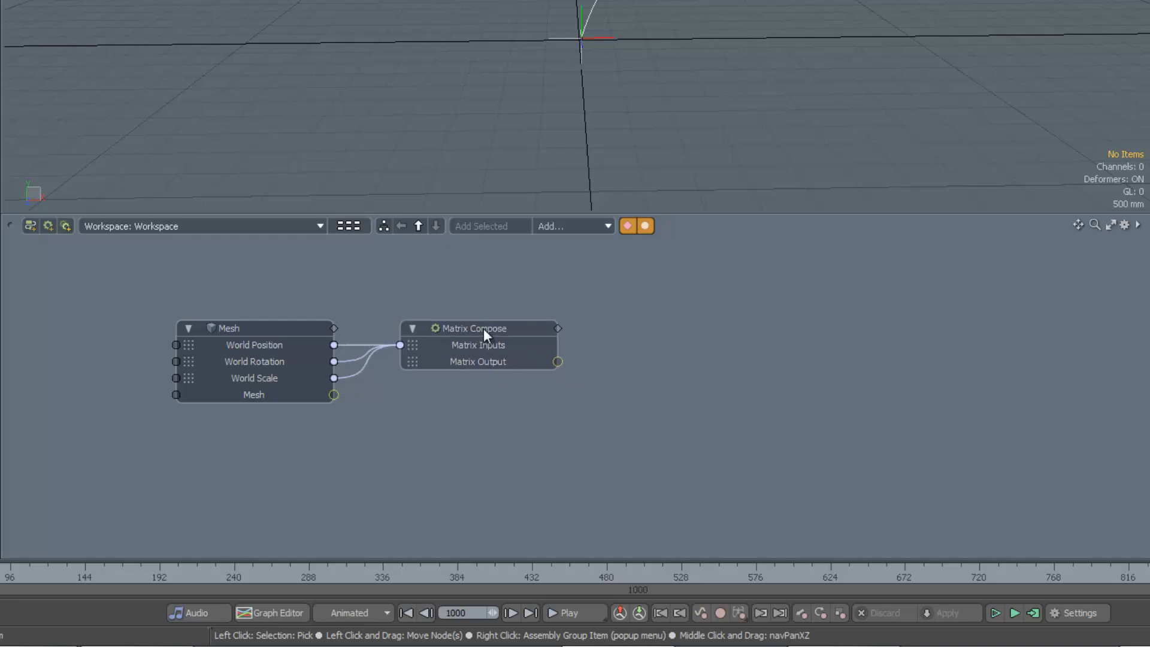
# Show the Path Position Constraint node linked to the Mesh output and place it right of Matrix Compose
pyautogui.doubleClick(330, 394)
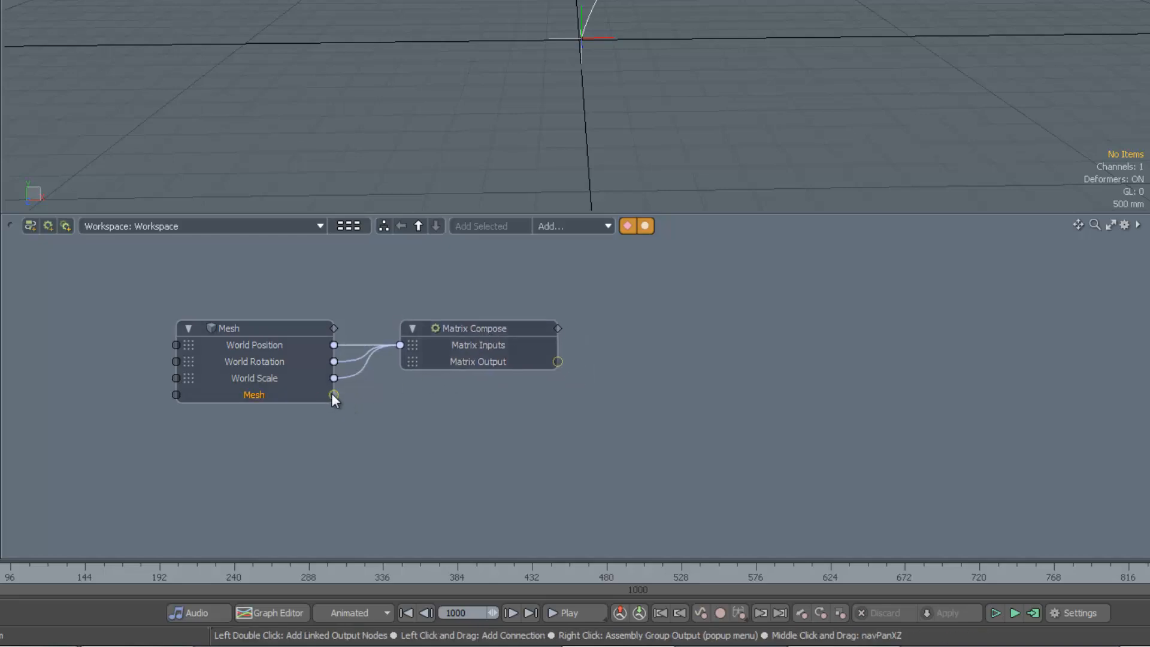
pyautogui.moveTo(420, 354); pyautogui.dragTo(702, 378)
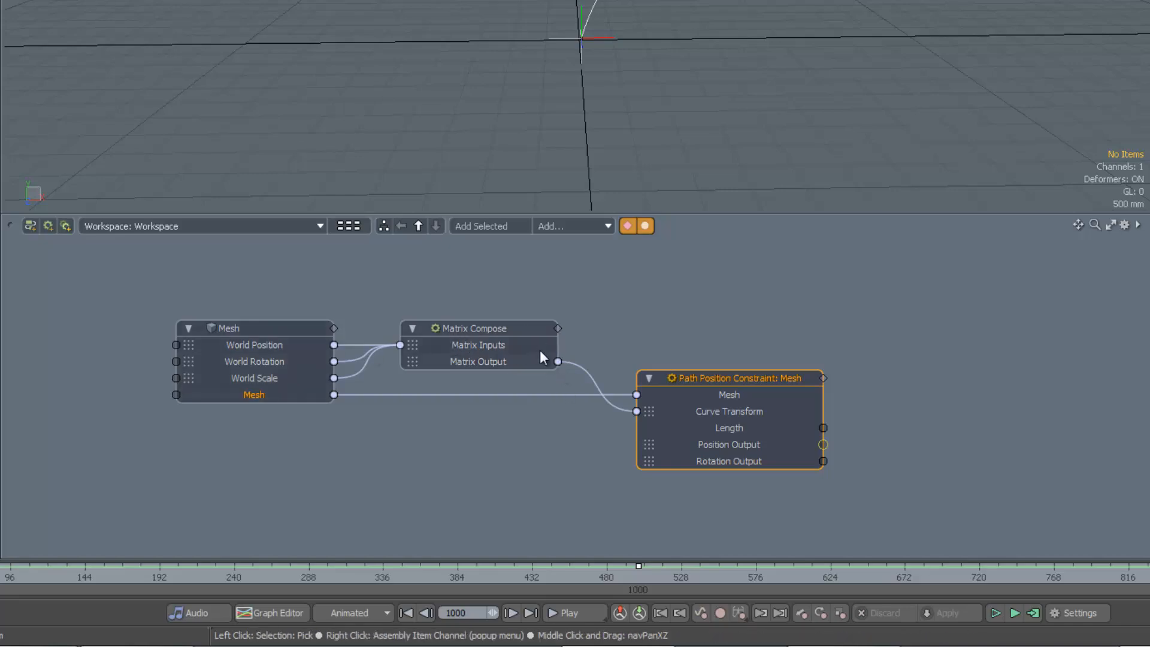
pyautogui.moveTo(738, 375)
pyautogui.mouseDown()
pyautogui.moveTo(740, 367)
pyautogui.moveTo(717, 373)
pyautogui.mouseUp()
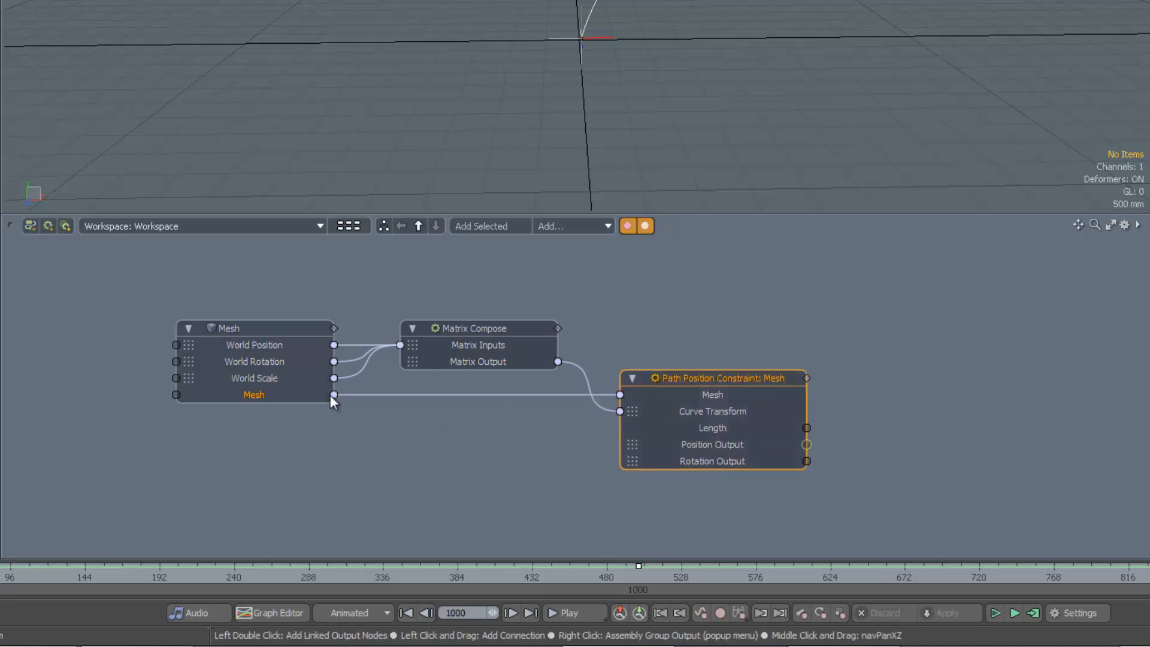
# Show the Locator node linked to the constraint's Position Output
pyautogui.doubleClick(806, 444)
pyautogui.moveTo(900, 432); pyautogui.dragTo(935, 423)
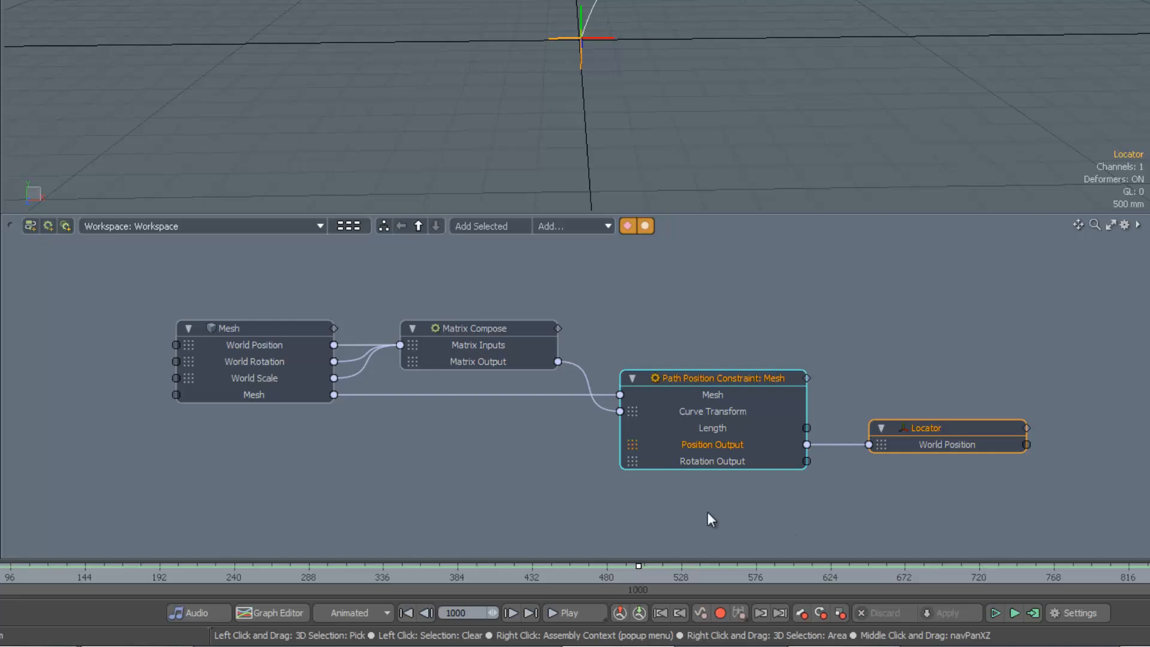
# Inspect the Matrix Compose node's channels, expanding its Matrix Inputs list
pyautogui.click(471, 329)
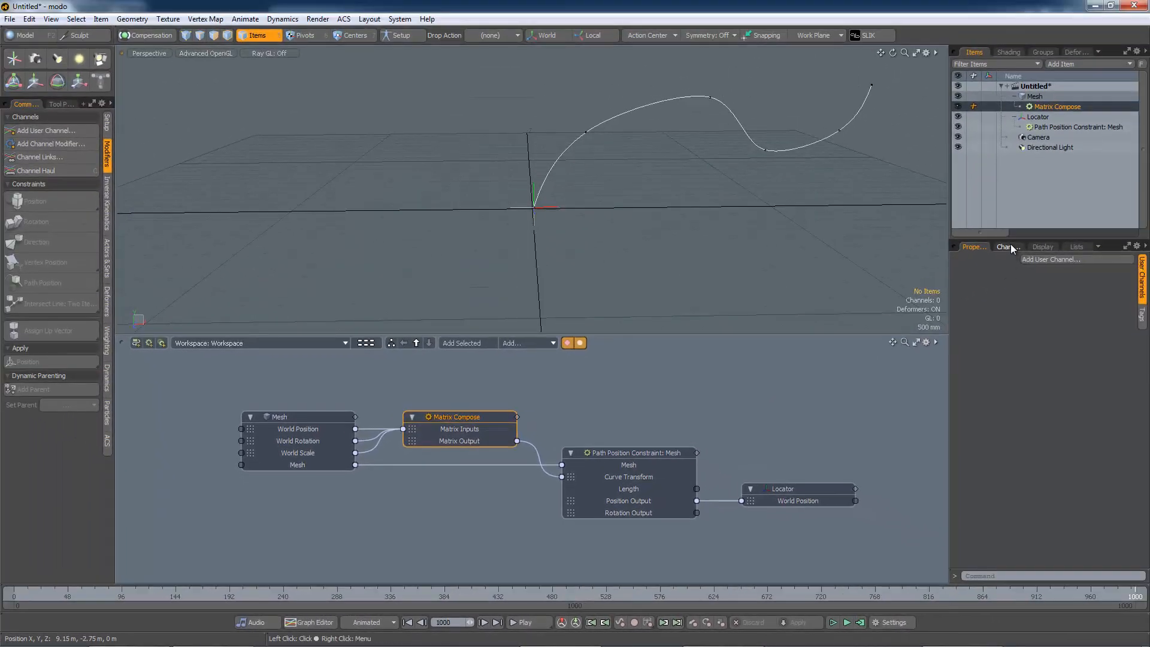
pyautogui.click(1009, 246)
pyautogui.click(976, 300)
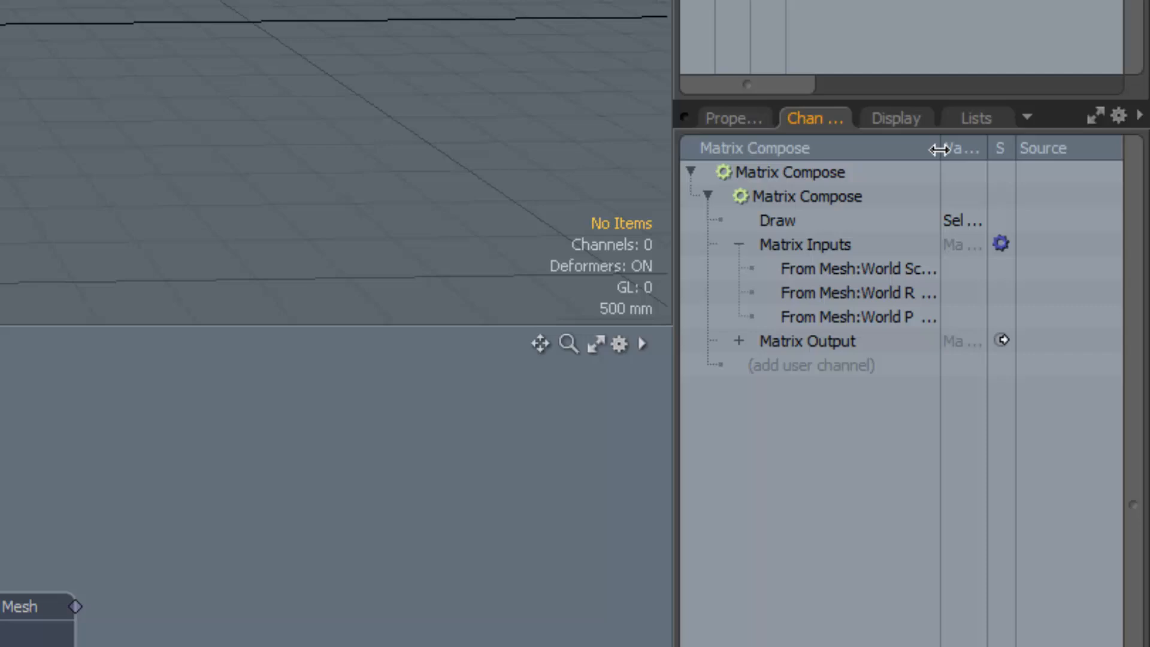
pyautogui.moveTo(939, 149); pyautogui.dragTo(982, 148)
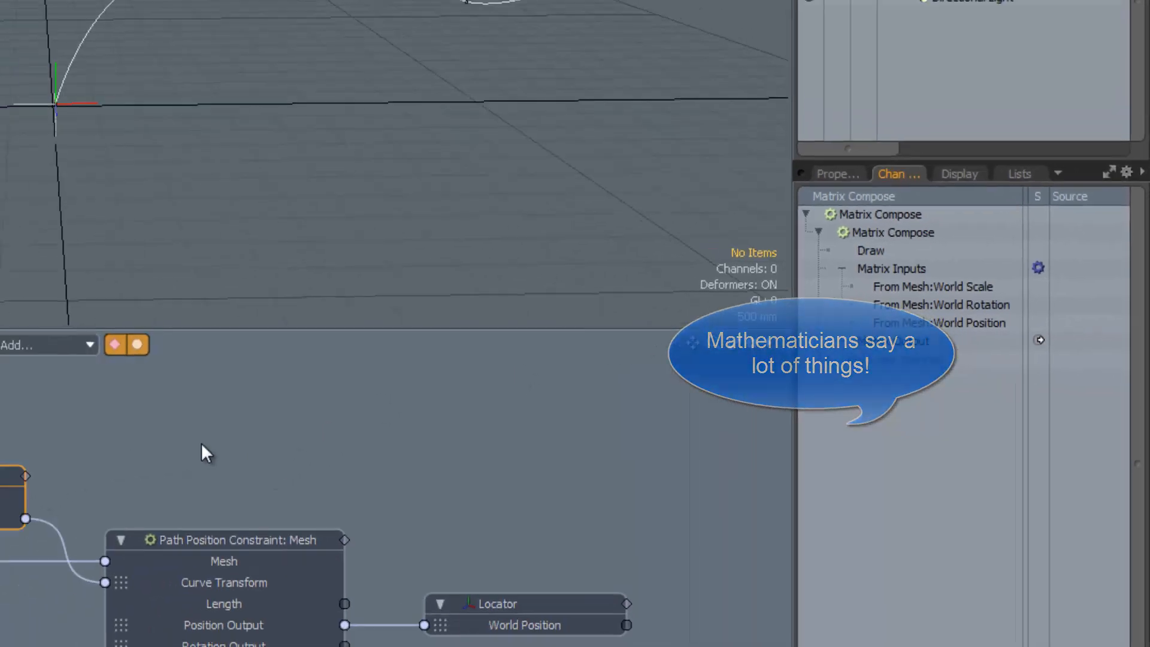
# Create a new schematic workspace named PathFollow
pyautogui.click(163, 462)
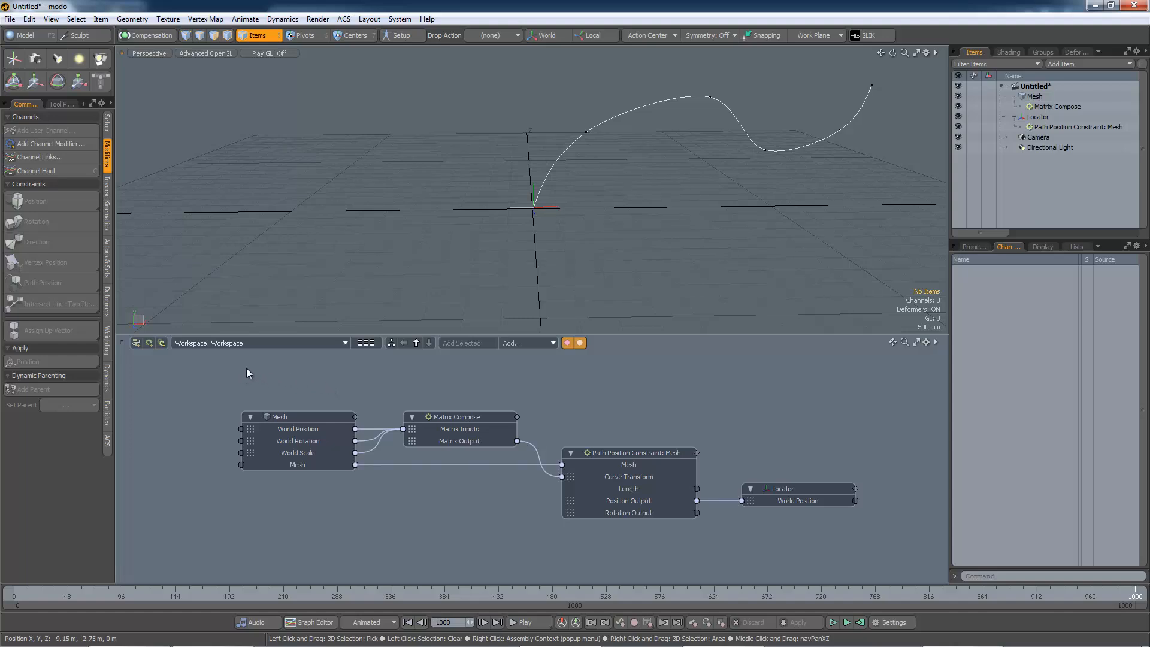
pyautogui.click(136, 345)
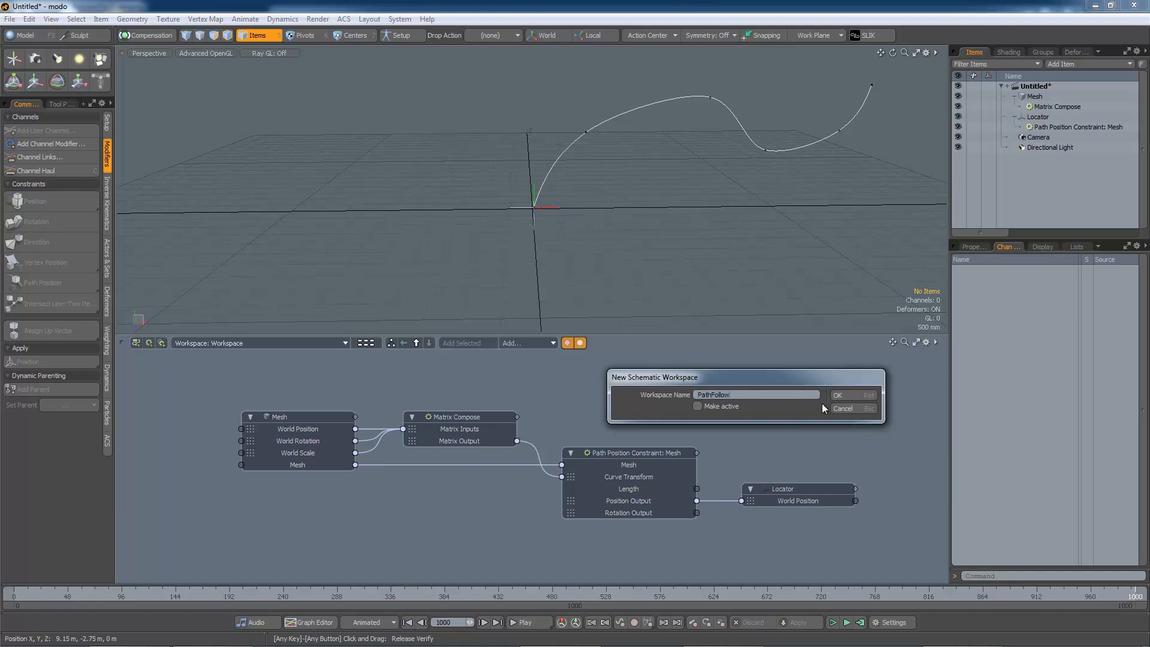
pyautogui.click(838, 395)
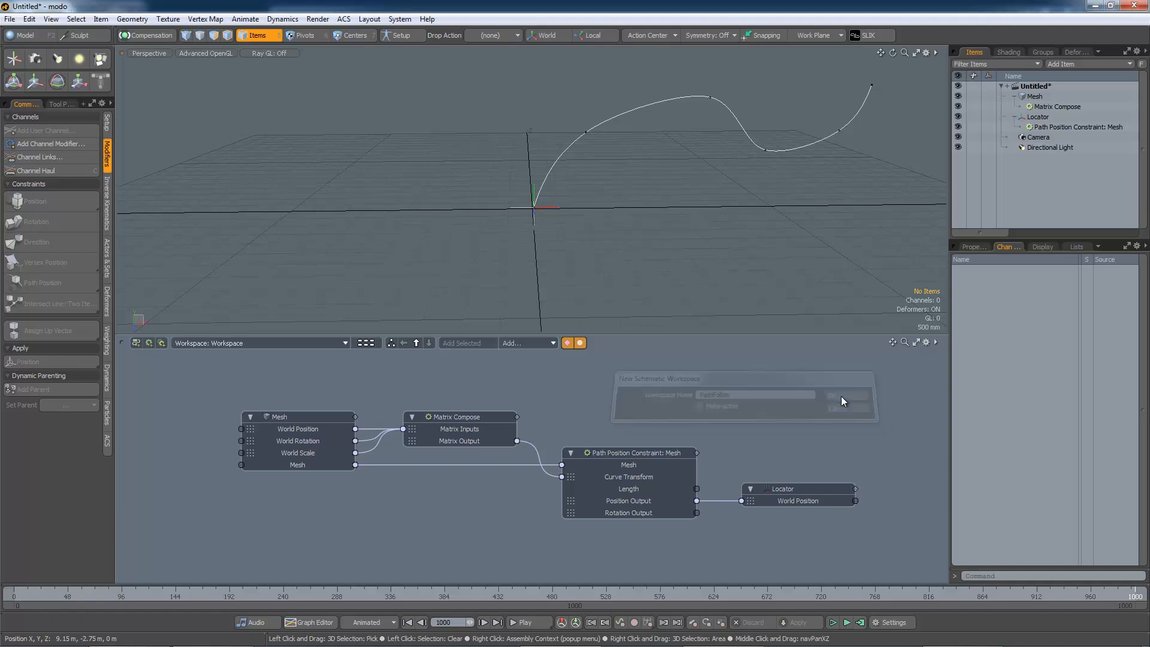
# Select the Mesh, Matrix Compose, Path Position Constraint and Locator nodes and move them to the PathFollow workspace
pyautogui.moveTo(357, 413); pyautogui.dragTo(360, 410)
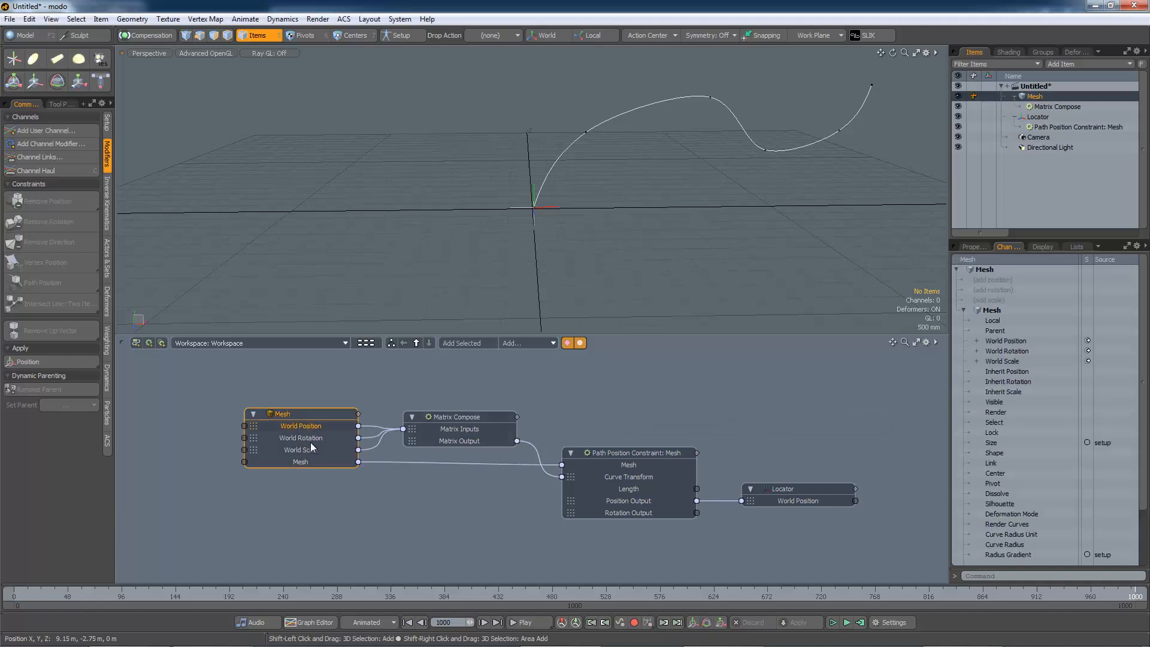
pyautogui.keyDown('shift'); pyautogui.click(462, 418); pyautogui.keyUp('shift')
pyautogui.keyDown('shift'); pyautogui.click(652, 491); pyautogui.keyUp('shift')
pyautogui.keyDown('shift'); pyautogui.click(741, 494); pyautogui.keyUp('shift')
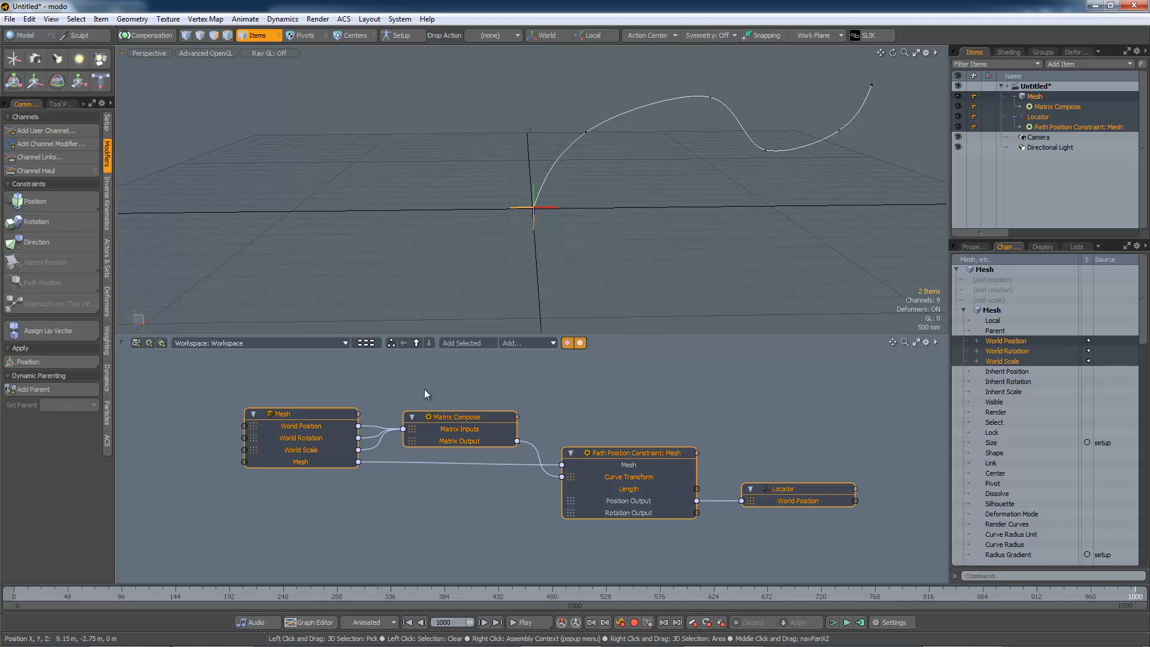
pyautogui.rightClick(476, 418)
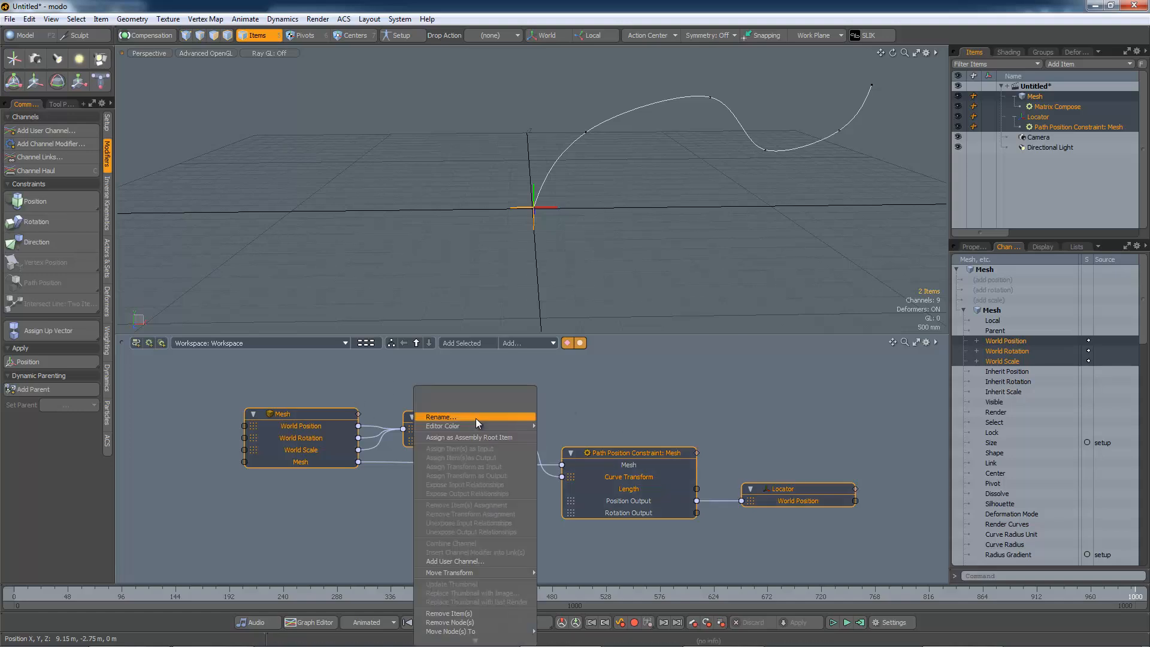
pyautogui.scroll(-1, 474, 596)
pyautogui.moveTo(473, 611)
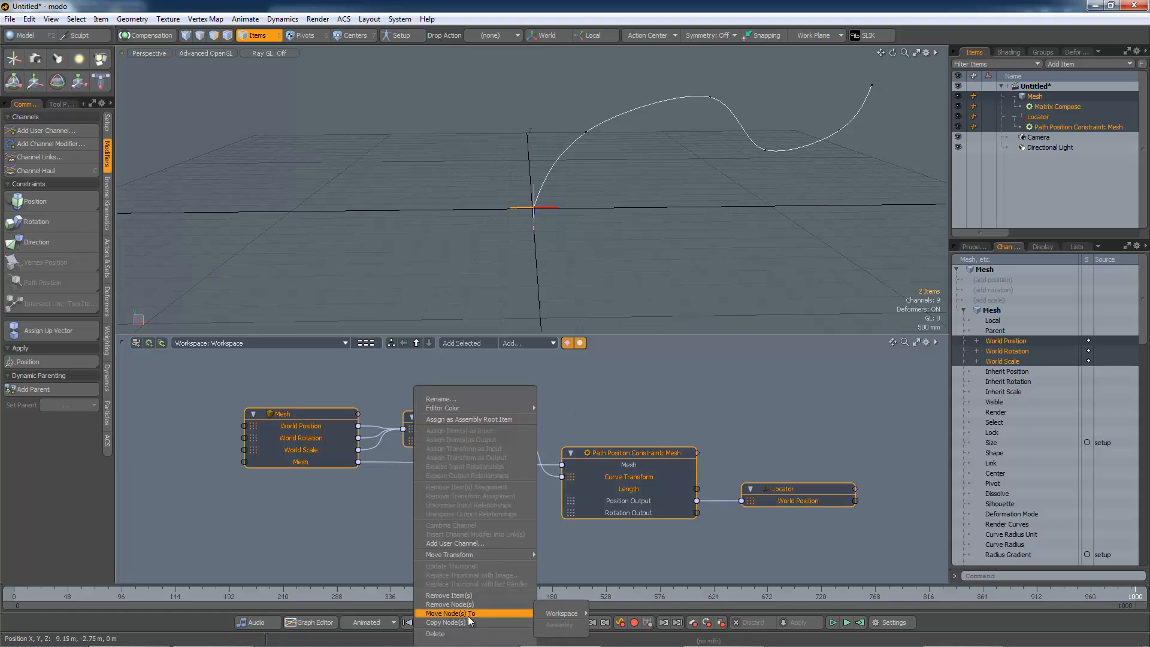
pyautogui.moveTo(556, 614)
pyautogui.click(599, 611)
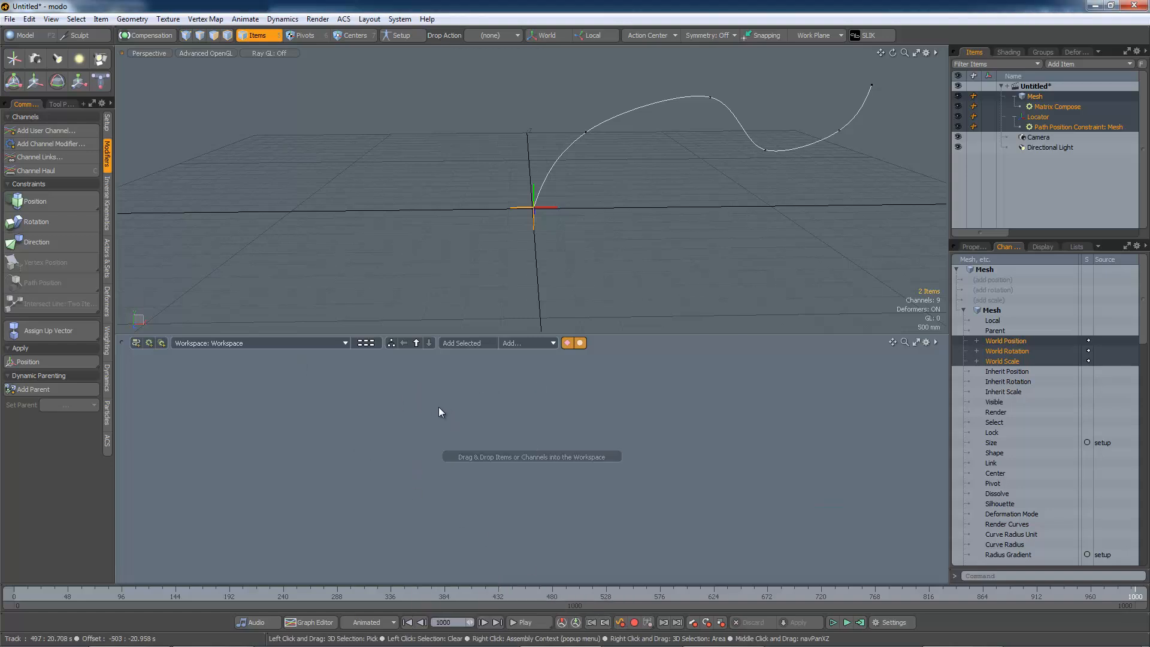
# Open the PathFollow workspace to view the moved nodes, then switch the schematic back to the default Workspace
pyautogui.click(344, 343)
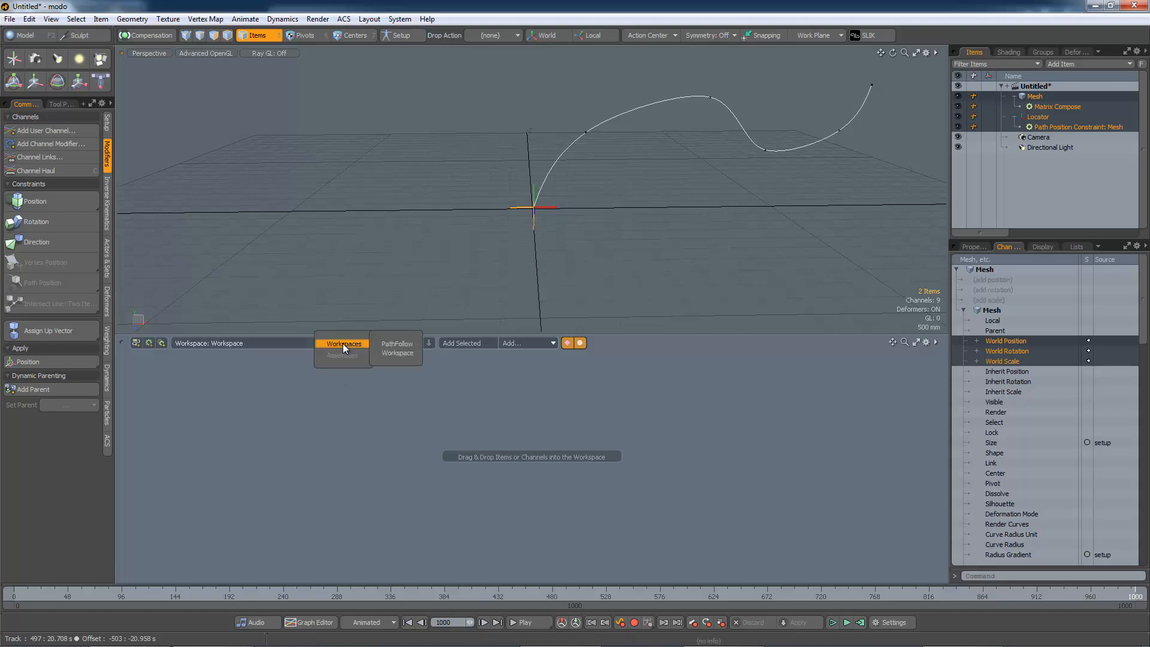
pyautogui.click(390, 342)
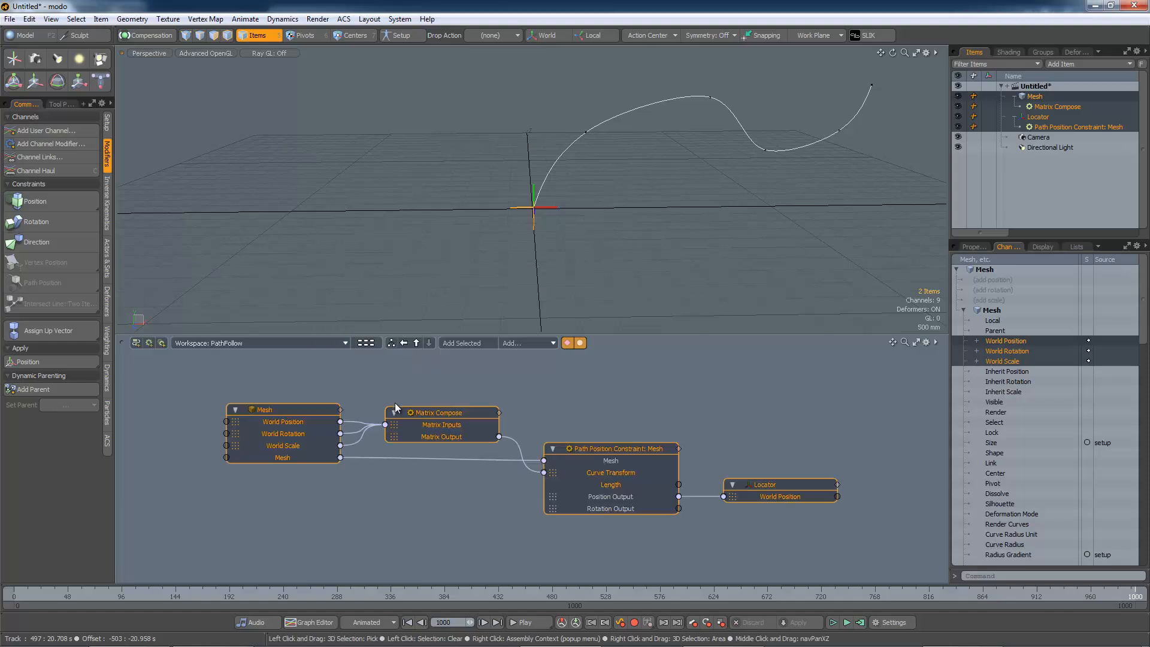
pyautogui.click(373, 440)
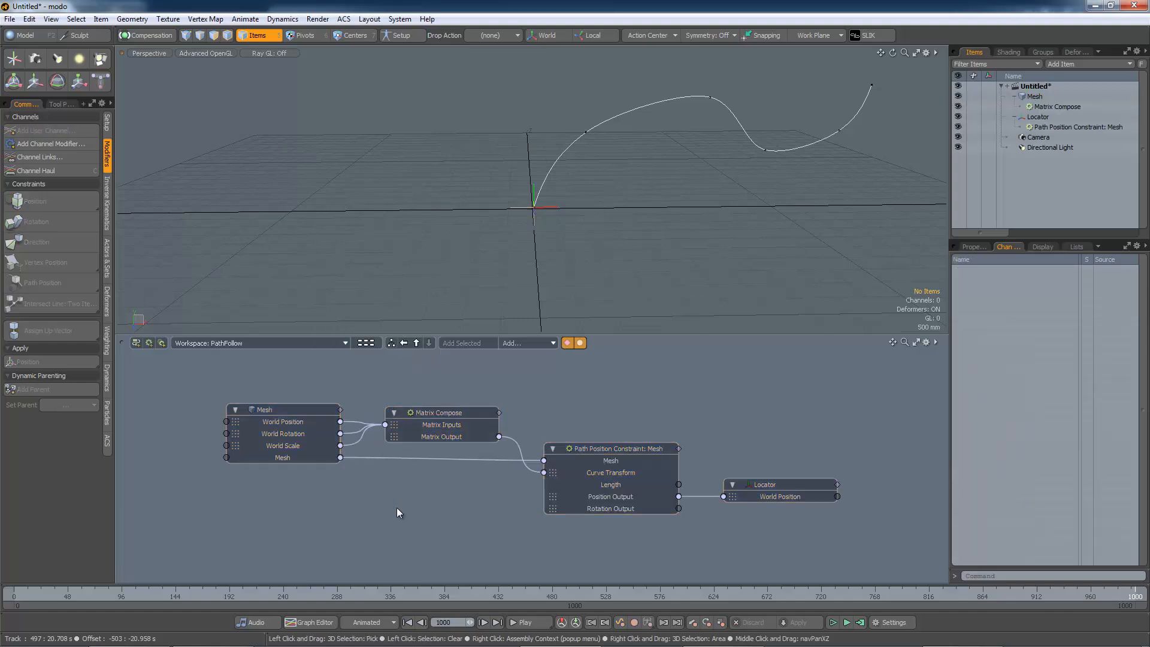
pyautogui.click(345, 344)
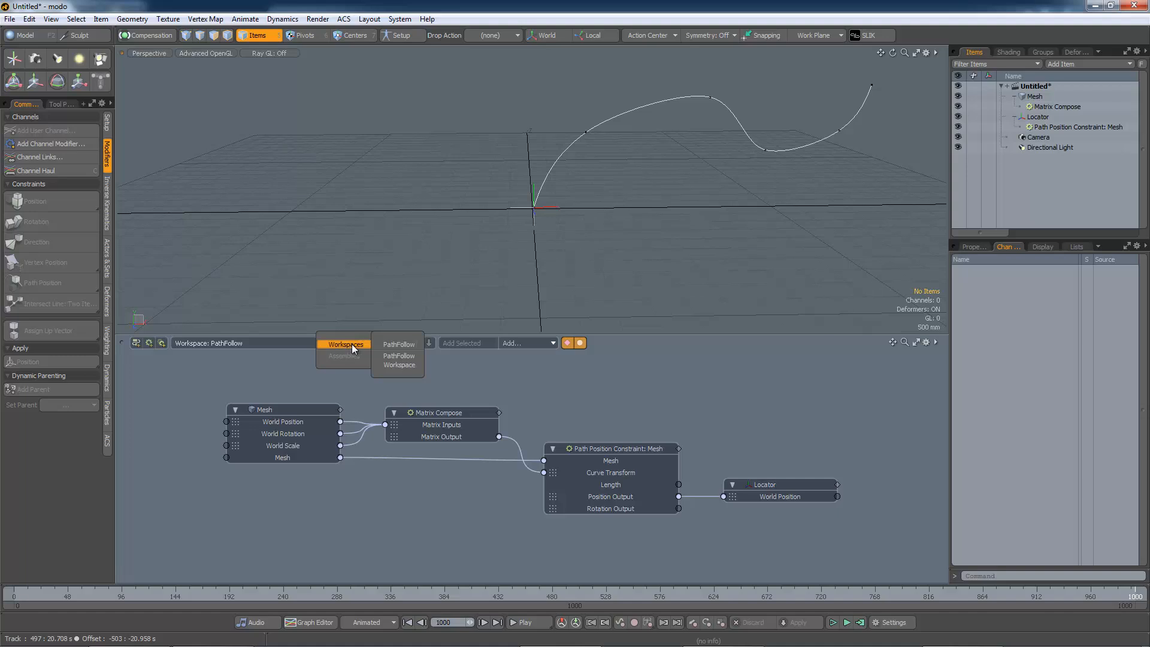
pyautogui.click(401, 365)
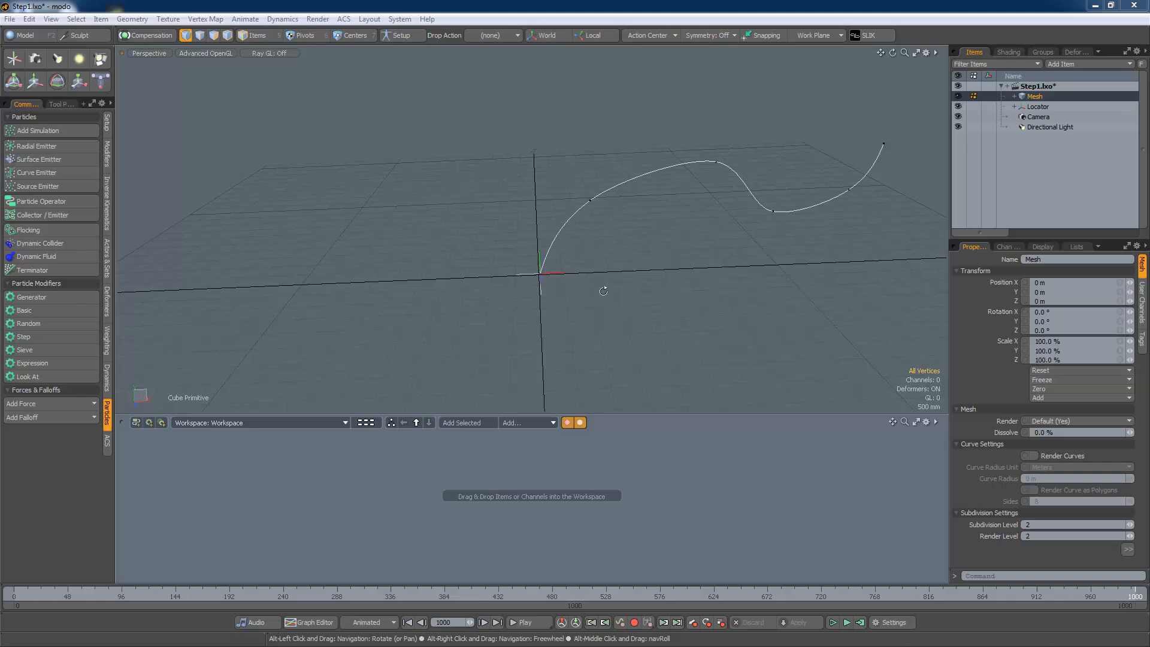
# Add a new mesh item to the scene and rename it Field
pyautogui.keyDown('alt'); pyautogui.moveTo(605, 287); pyautogui.dragTo(707, 328); pyautogui.keyUp('alt')
pyautogui.click(1066, 63)
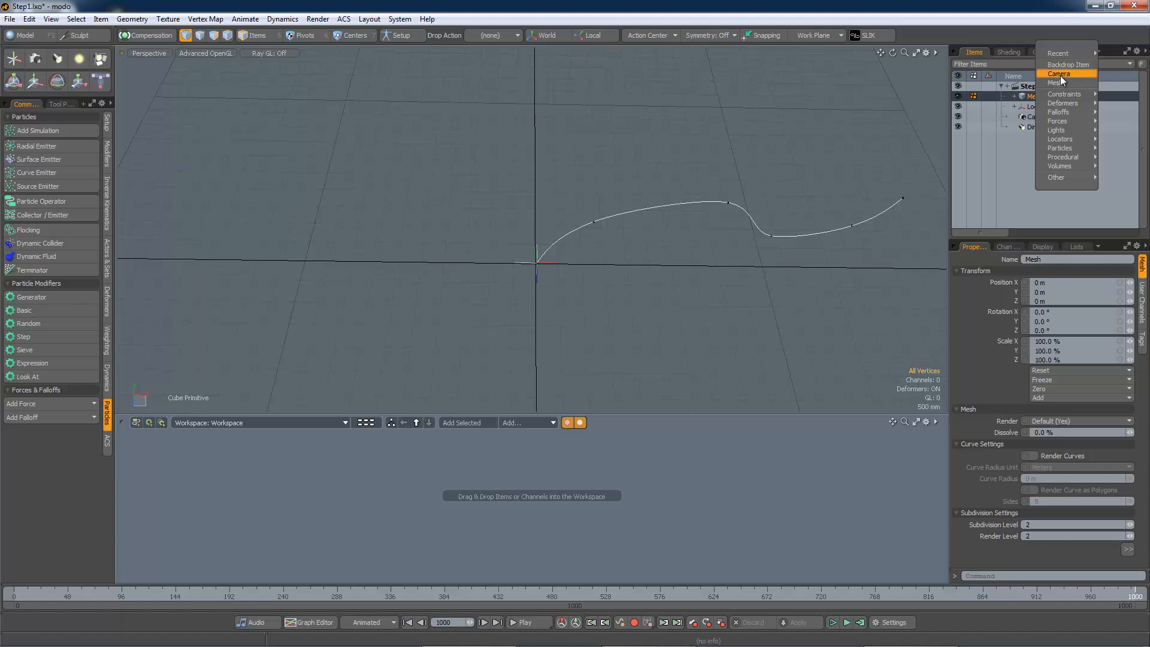
pyautogui.click(1060, 77)
pyautogui.rightClick(1039, 110)
pyautogui.click(1040, 108)
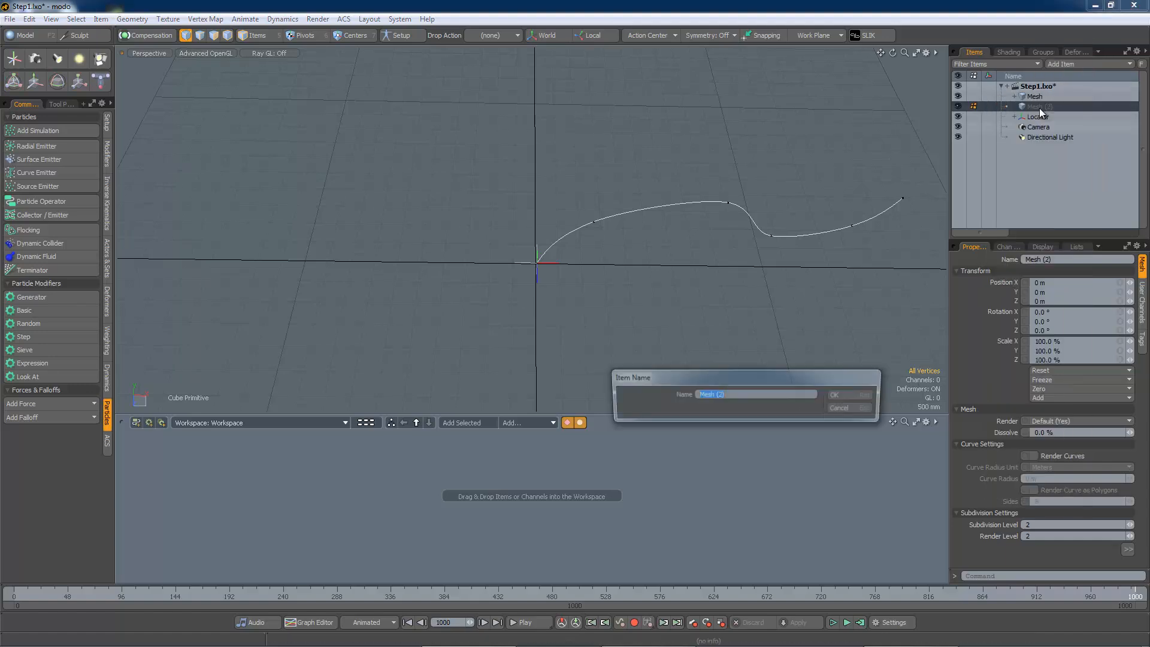
pyautogui.write('Fiel')
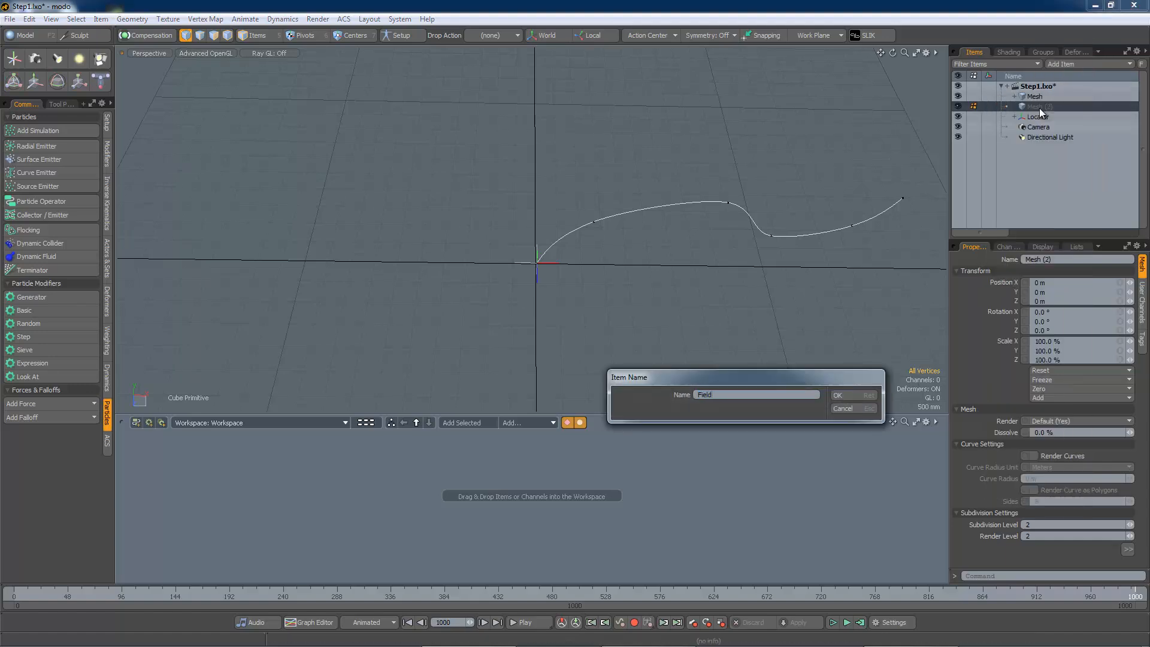
pyautogui.write('d')
pyautogui.press('Return')
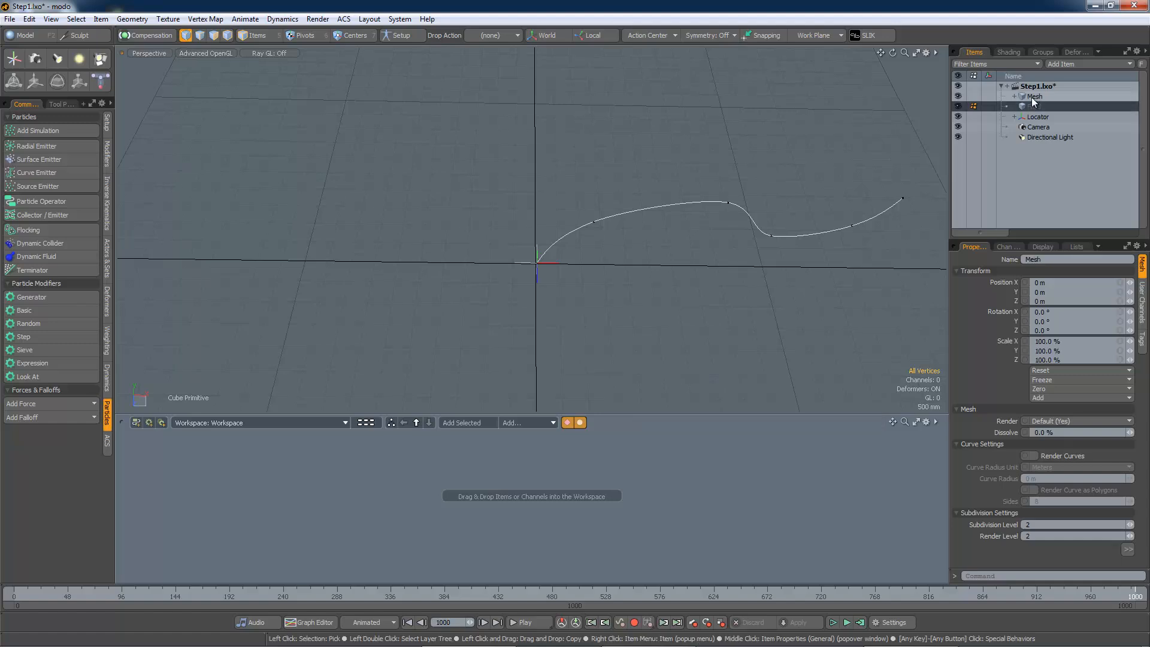
# Rename the original Mesh item containing the curve to Path
pyautogui.rightClick(1031, 97)
pyautogui.click(1031, 97)
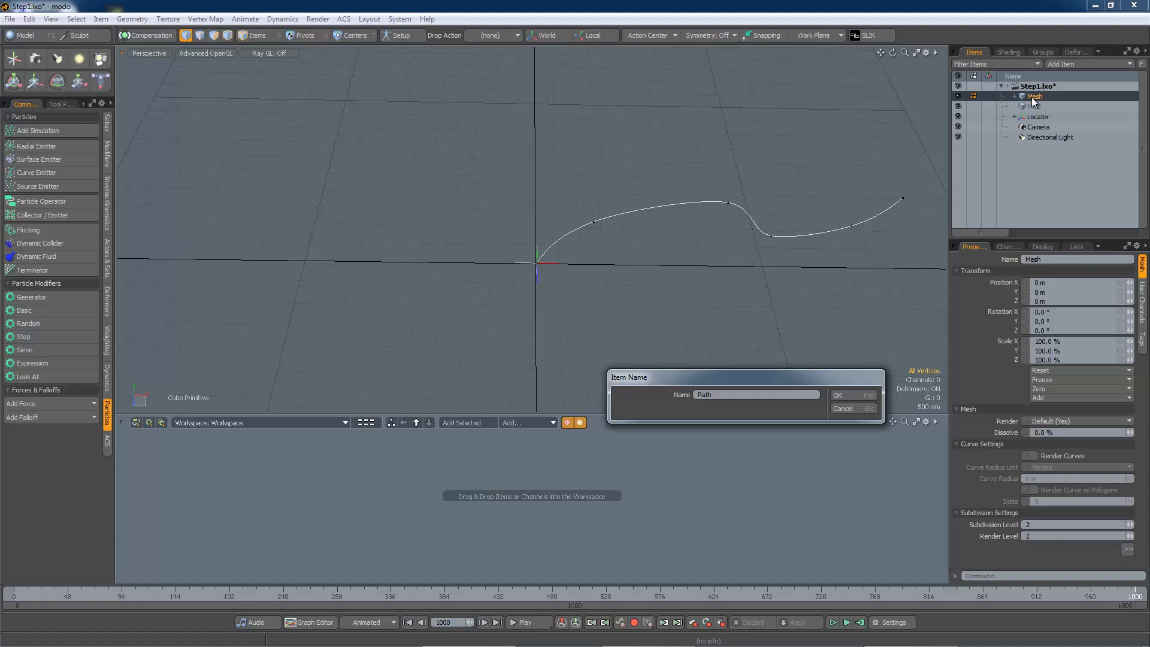
pyautogui.write('Path')
pyautogui.press('Return')
# With Field selected, draw a flat square about 2 m by 2 m centred near the origin
pyautogui.click(1034, 107)
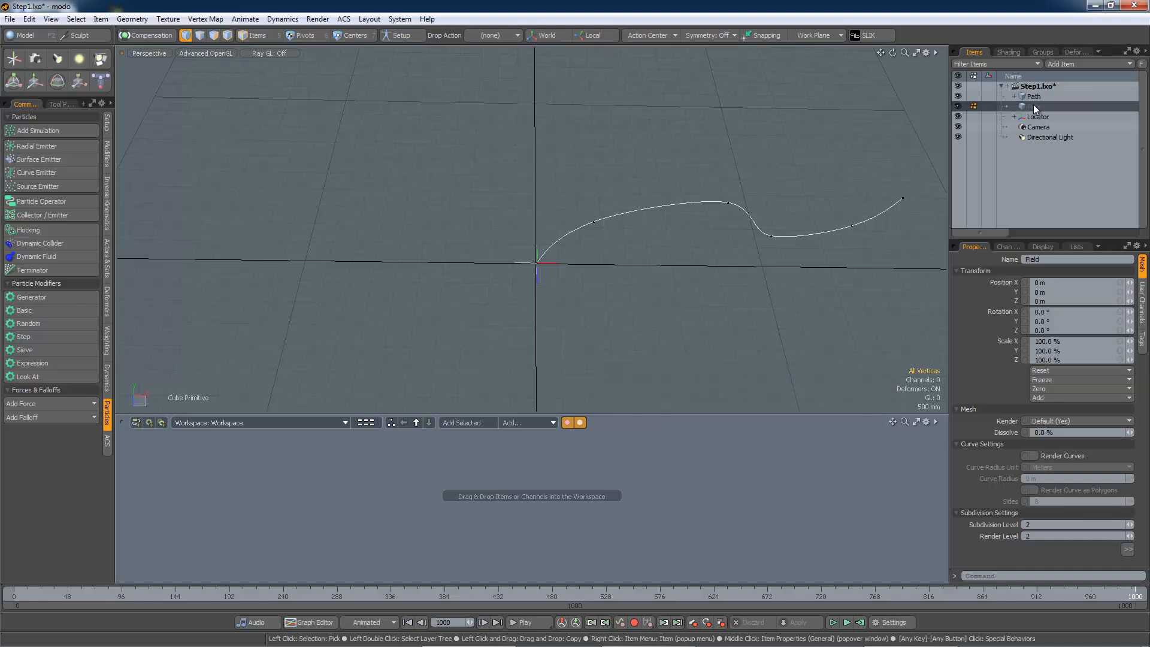
pyautogui.keyDown('alt'); pyautogui.moveTo(516, 341); pyautogui.dragTo(480, 262); pyautogui.keyUp('alt')
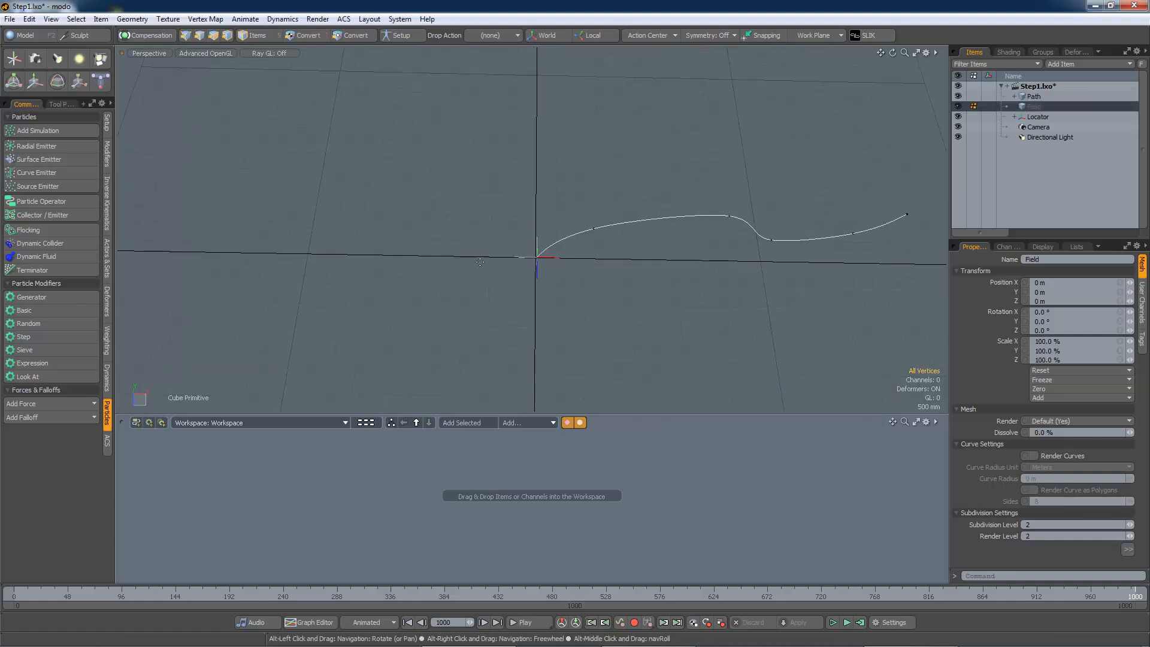
pyautogui.click(27, 36)
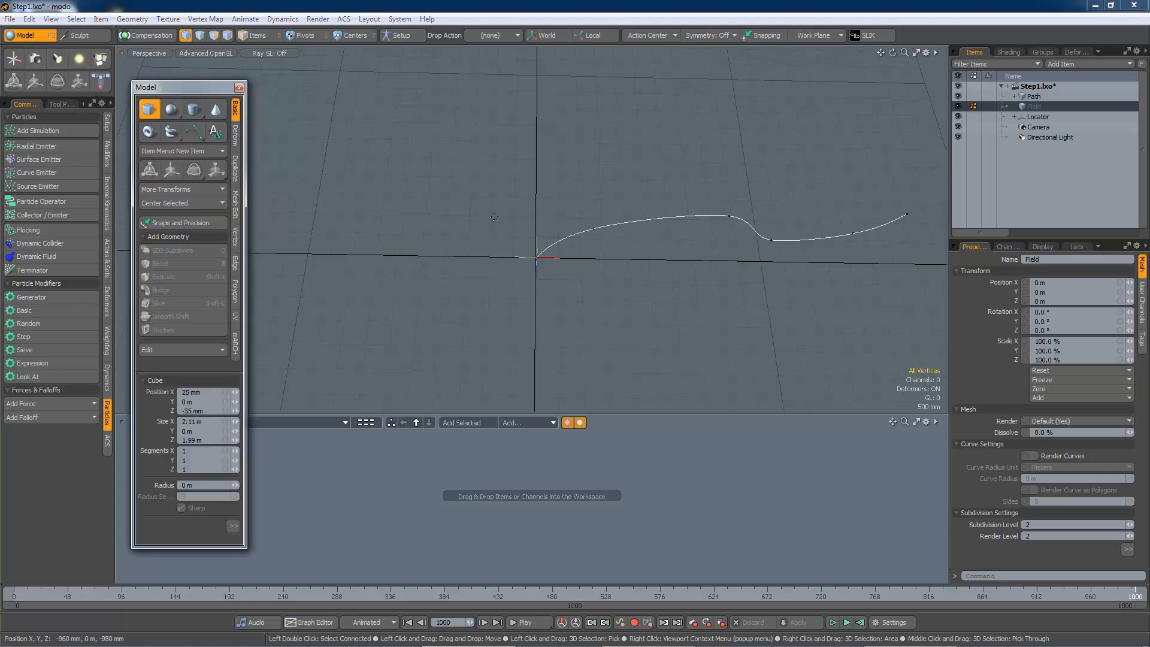
pyautogui.moveTo(490, 216); pyautogui.dragTo(581, 303)
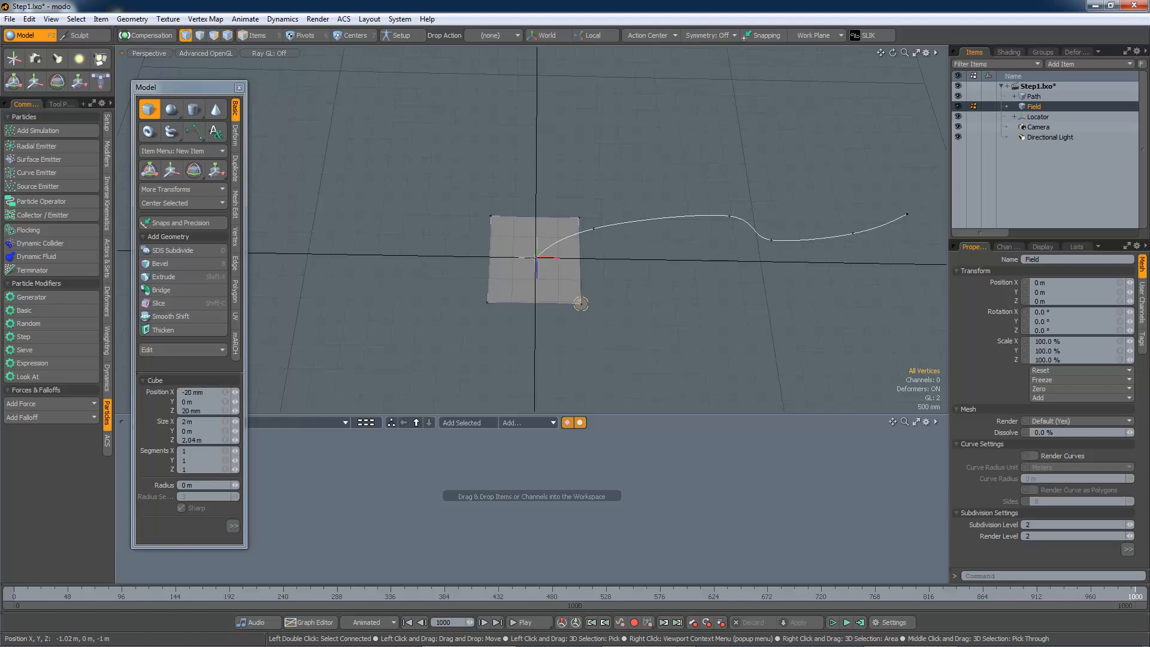
pyautogui.press('space')
pyautogui.keyDown('alt'); pyautogui.moveTo(566, 239); pyautogui.dragTo(391, 282); pyautogui.keyUp('alt')
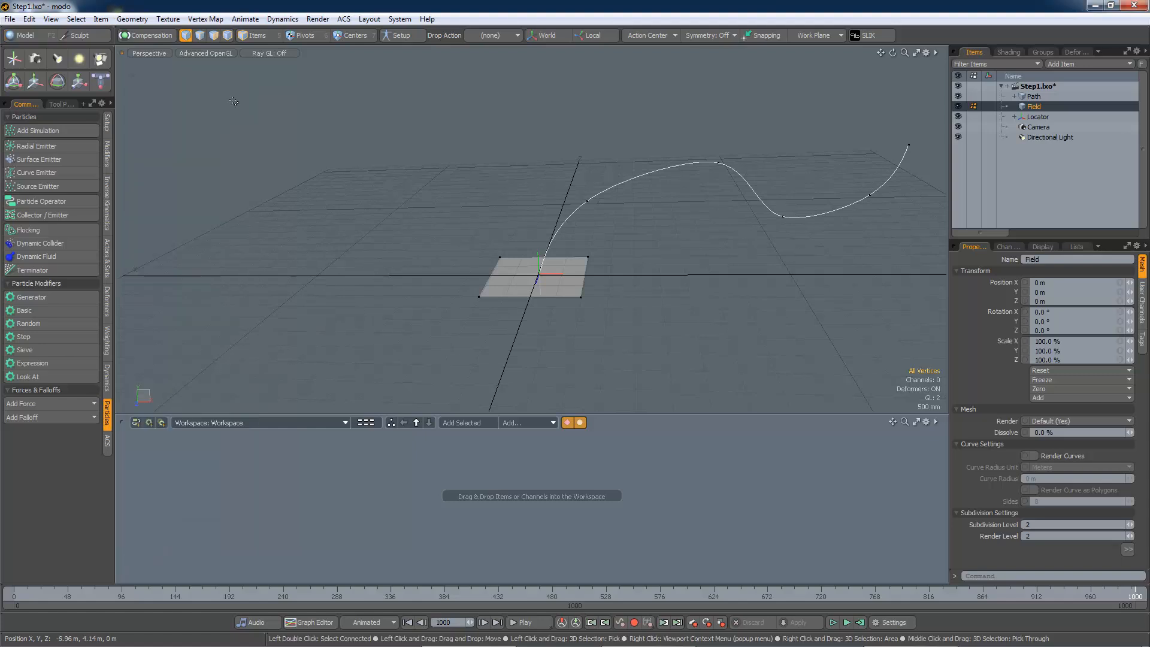
pyautogui.click(239, 88)
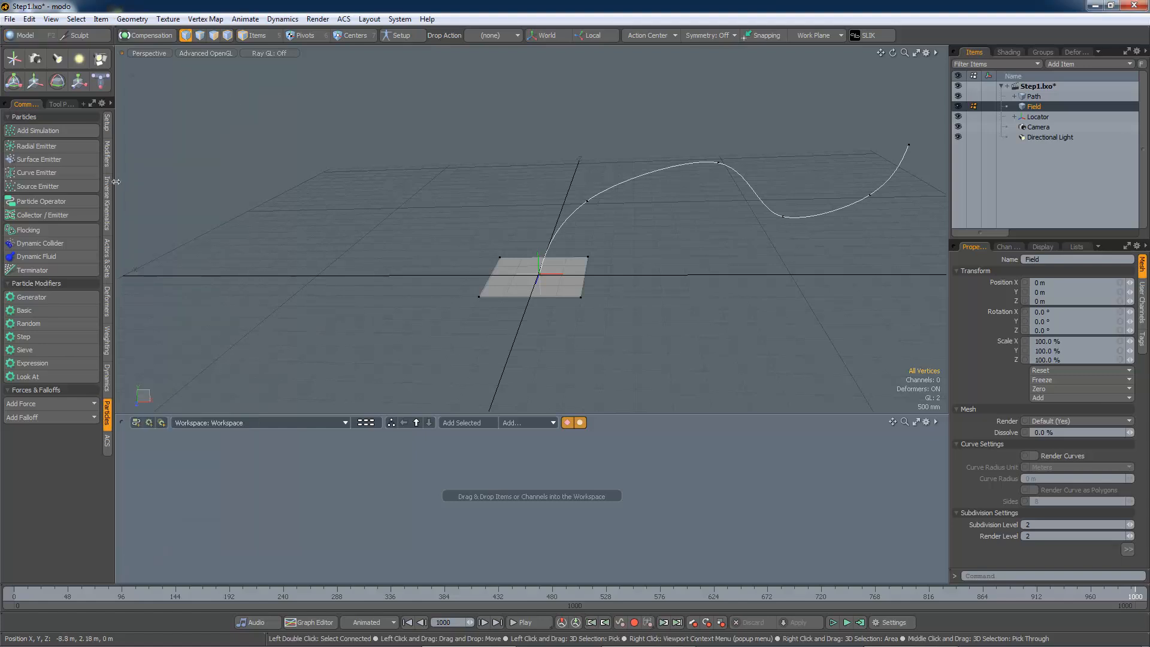
# Add a Surface Emitter and bring it with its linked Particle Simulation node into the schematic
pyautogui.click(45, 159)
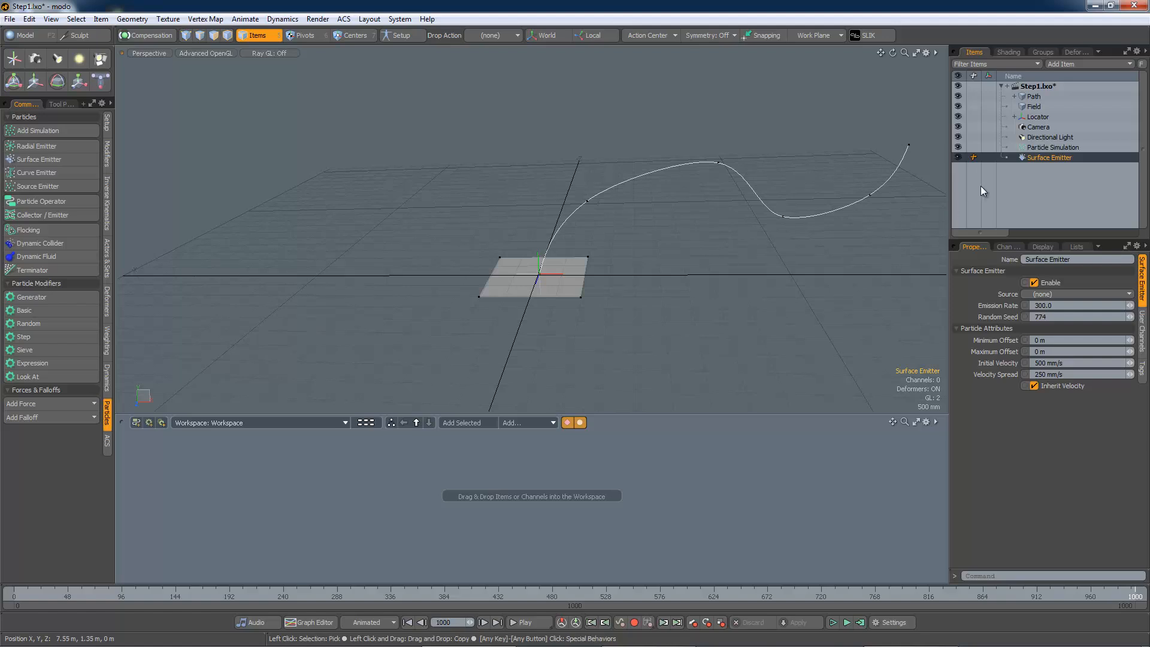
pyautogui.moveTo(1040, 158); pyautogui.dragTo(485, 493)
pyautogui.doubleClick(555, 493)
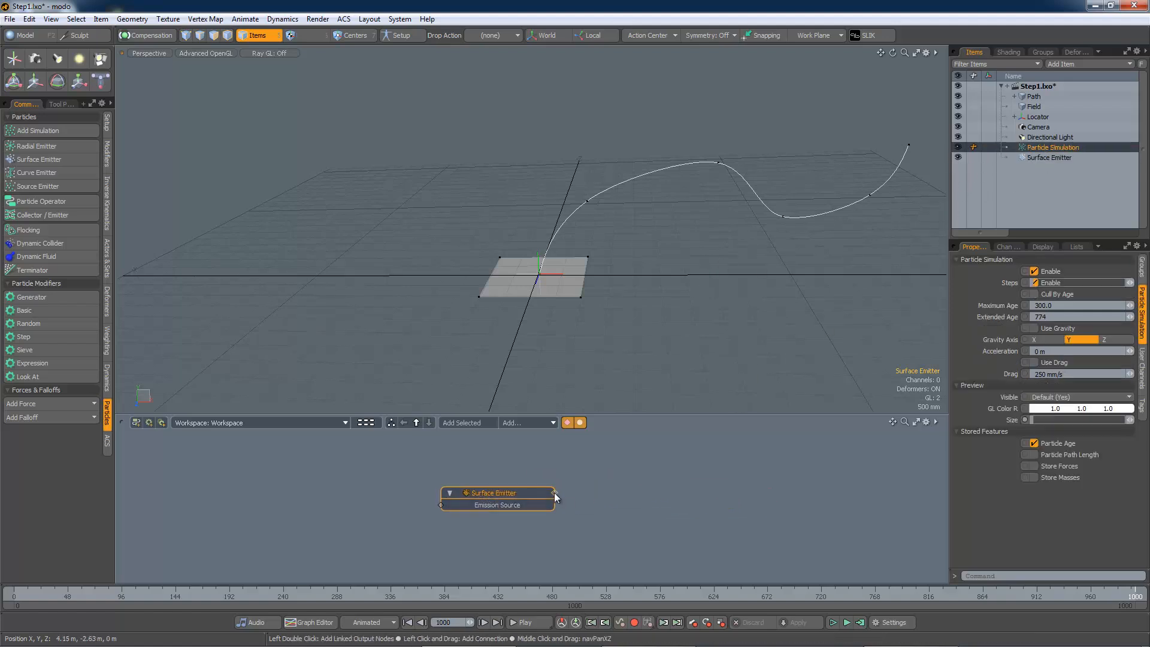
pyautogui.moveTo(644, 478); pyautogui.dragTo(653, 469)
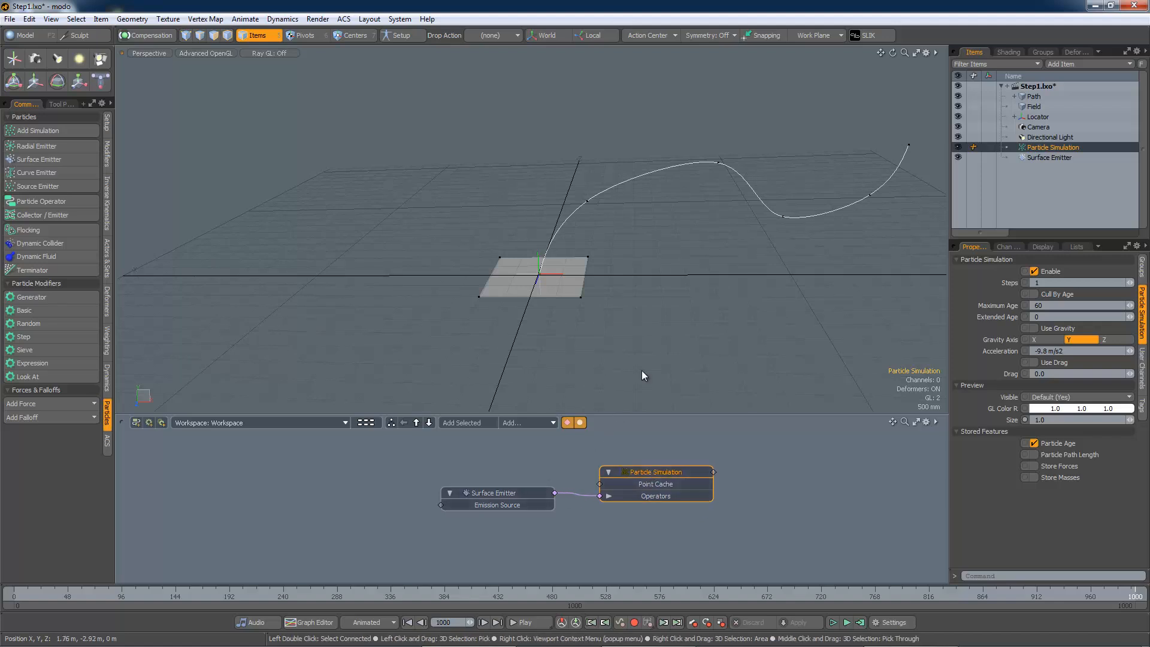
# Add the Field item to the schematic and connect it to the Surface Emitter's Emission Source
pyautogui.keyDown('alt'); pyautogui.moveTo(582, 302); pyautogui.dragTo(684, 315); pyautogui.keyUp('alt')
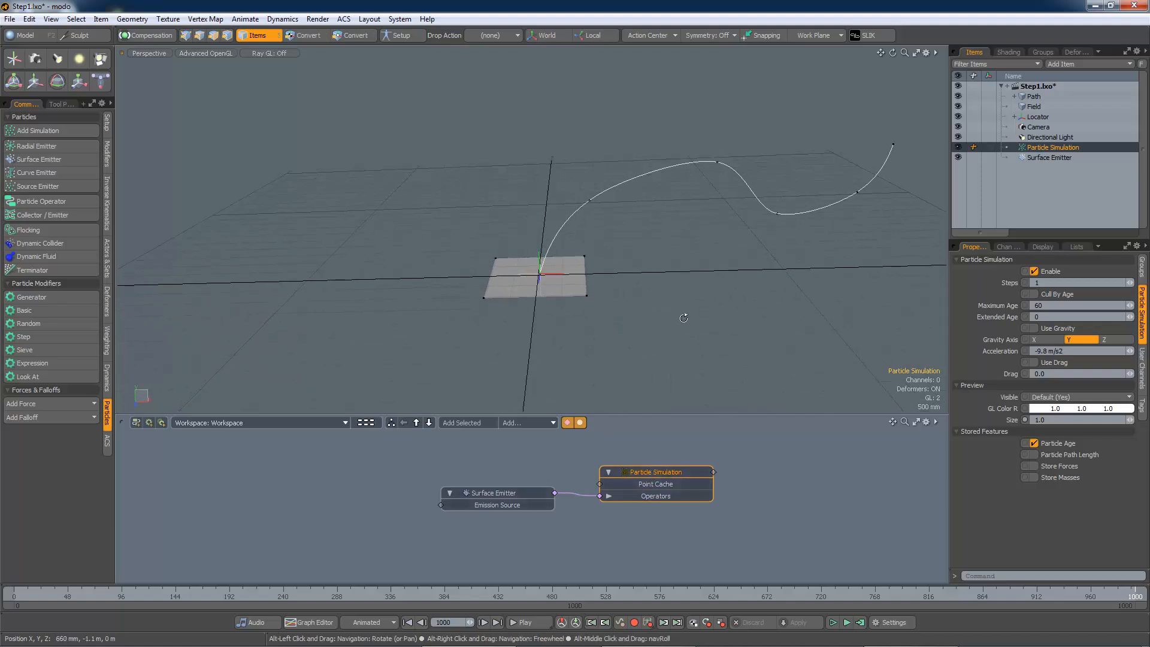
pyautogui.click(1036, 104)
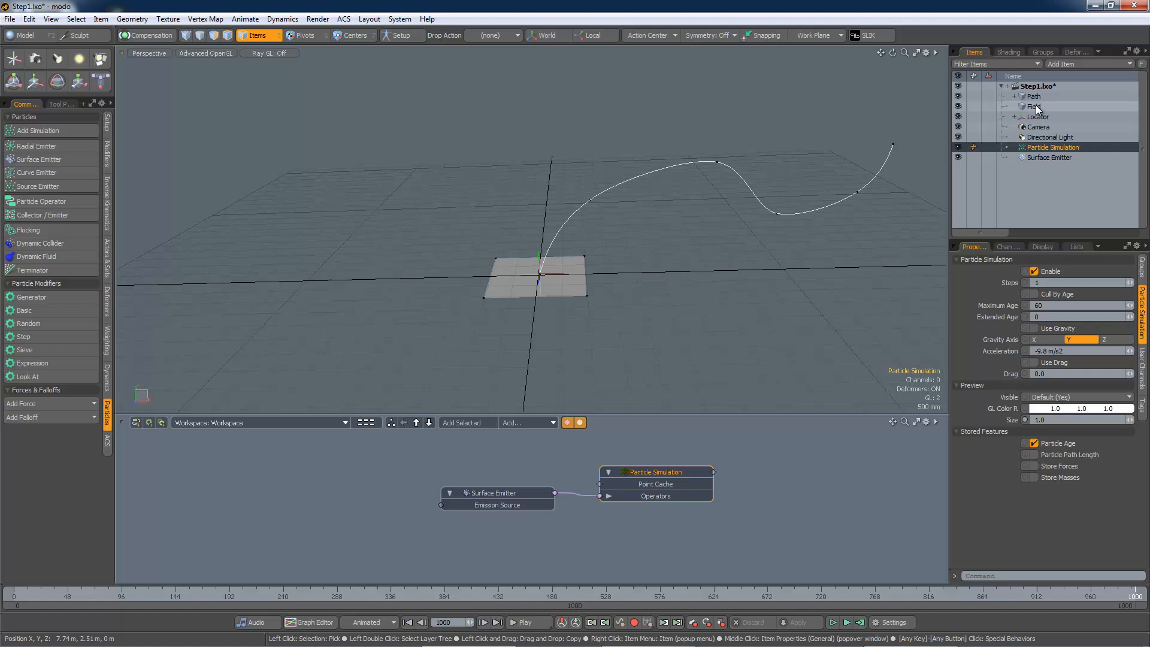
pyautogui.moveTo(329, 474); pyautogui.dragTo(304, 509)
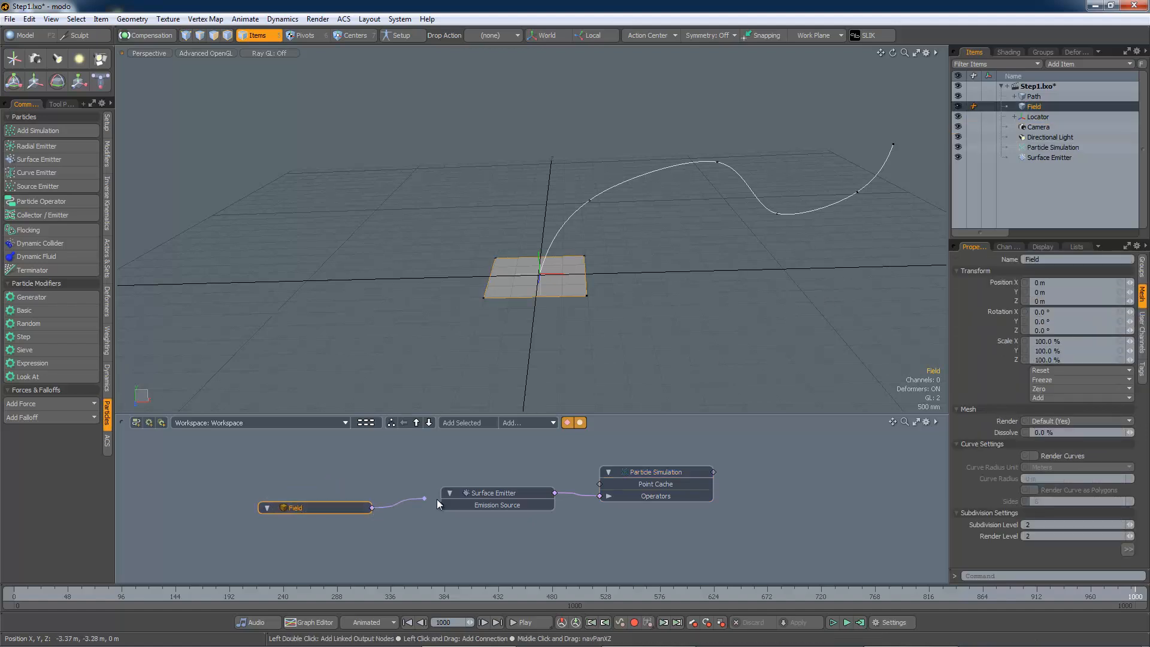
pyautogui.moveTo(437, 500); pyautogui.dragTo(440, 504)
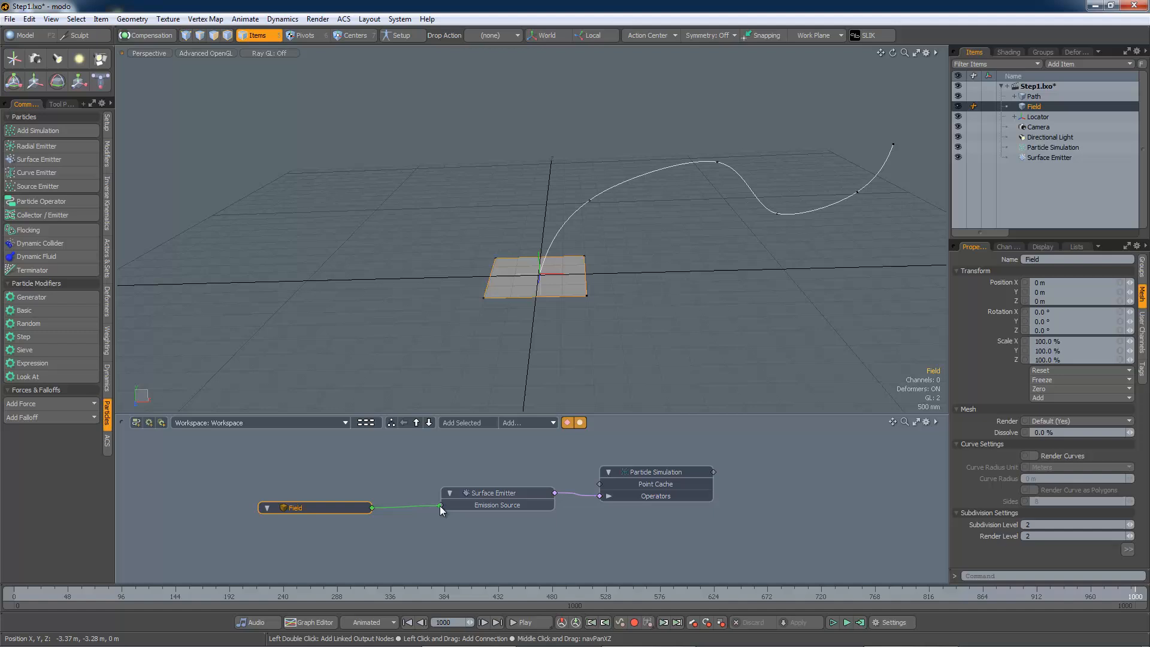
# Play the animation to preview particles emitting from the Field plane
pyautogui.click(834, 622)
pyautogui.keyDown('alt'); pyautogui.moveTo(554, 339); pyautogui.dragTo(641, 345); pyautogui.keyUp('alt')
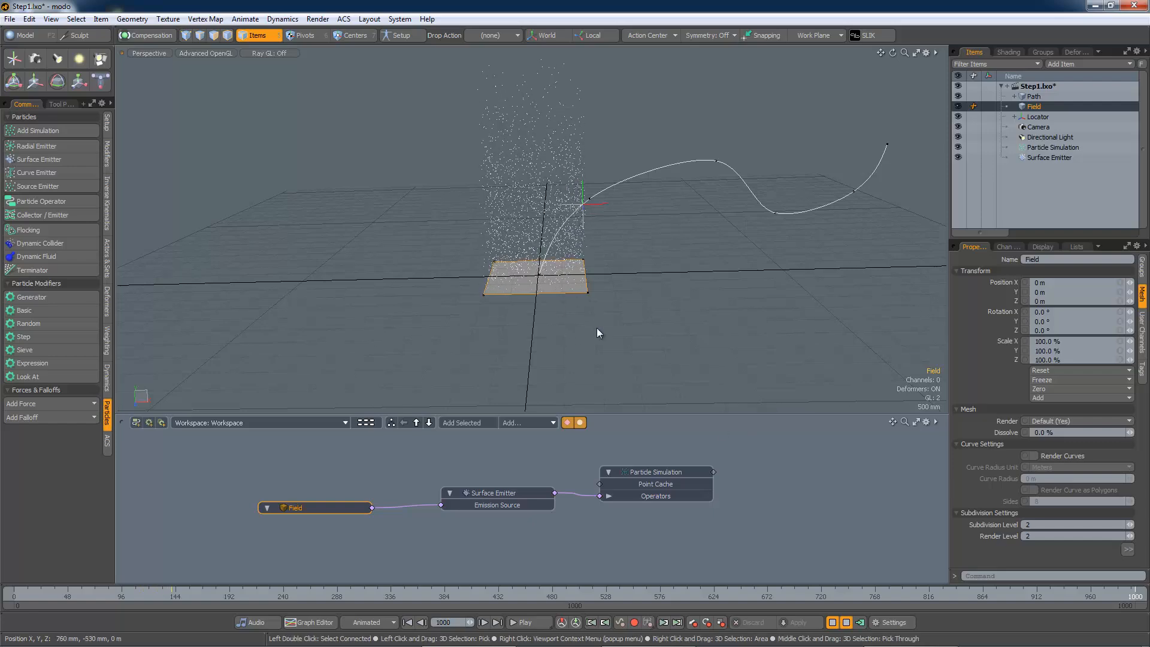
# Select the Surface Emitter and, at frame 0, keyframe its Emission Rate at 1000
pyautogui.click(821, 602)
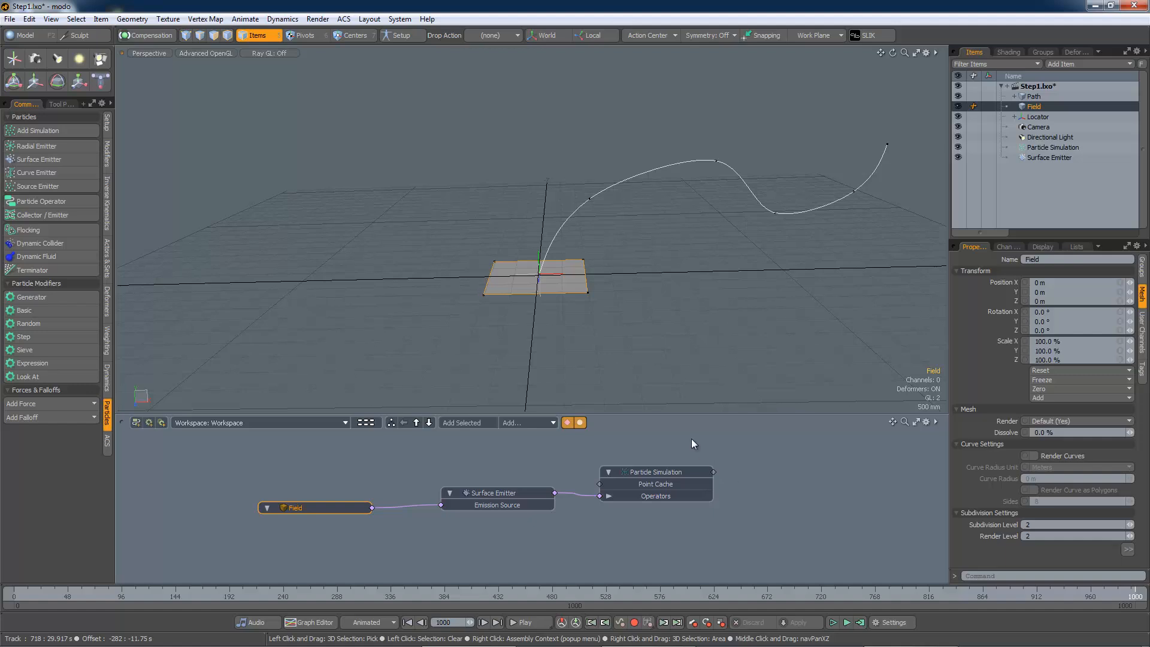
pyautogui.press('alt')
pyautogui.click(1034, 158)
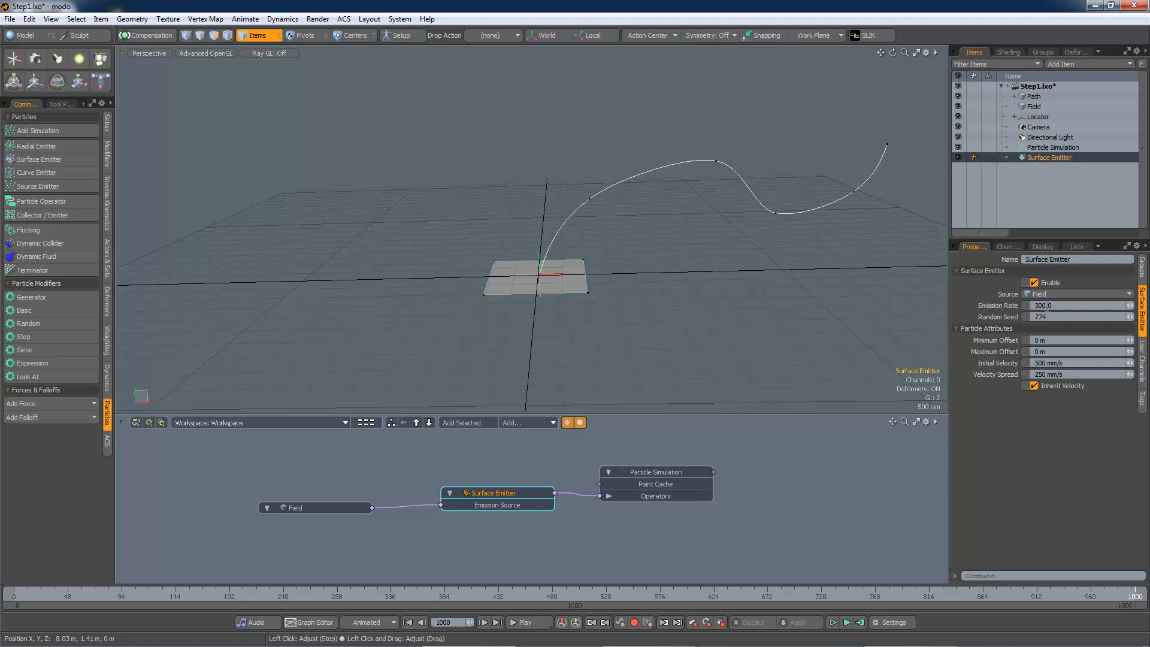
pyautogui.click(661, 597)
pyautogui.moveTo(661, 597); pyautogui.dragTo(3, 622)
pyautogui.click(1026, 305)
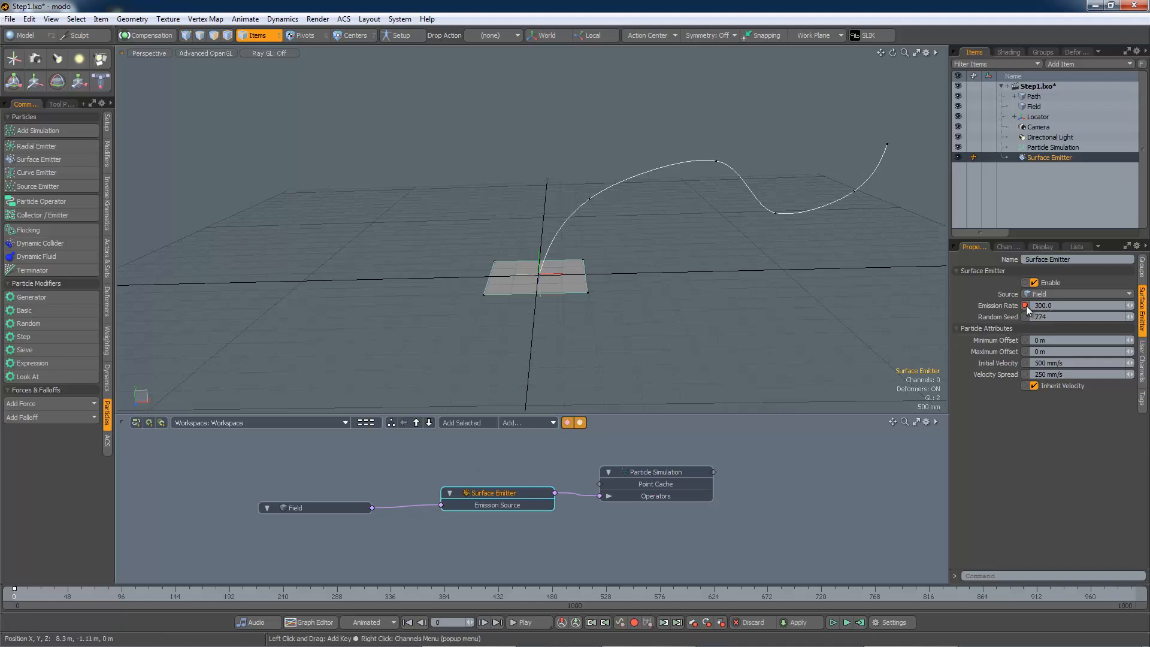
pyautogui.write('1')
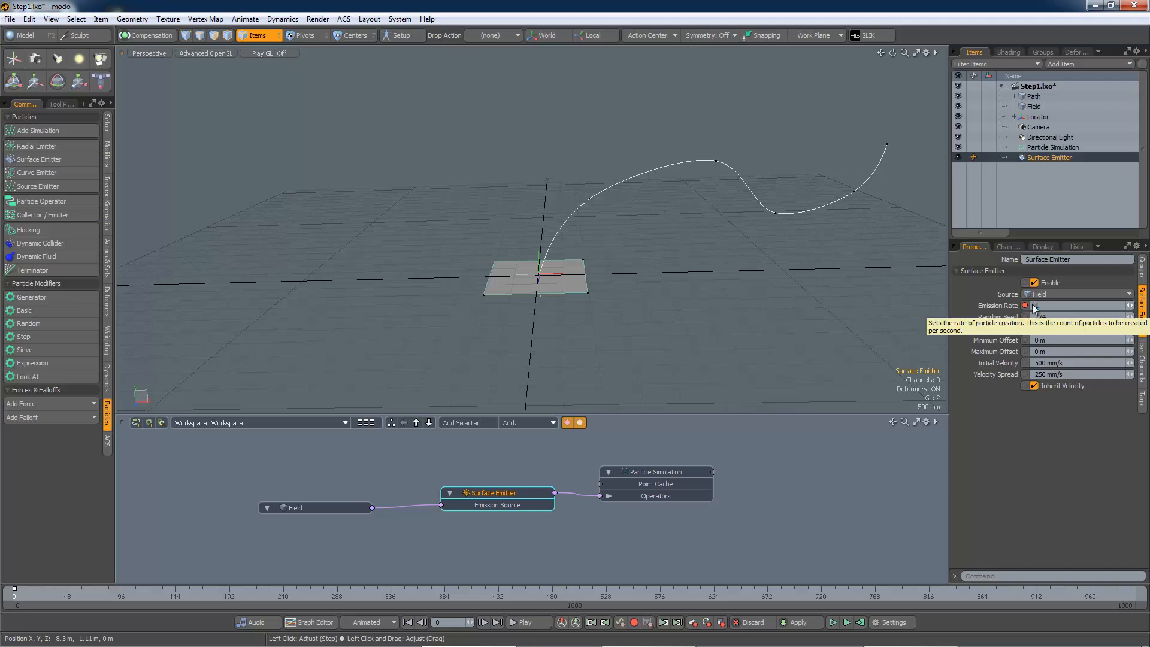
pyautogui.write('000')
pyautogui.press('Tab')
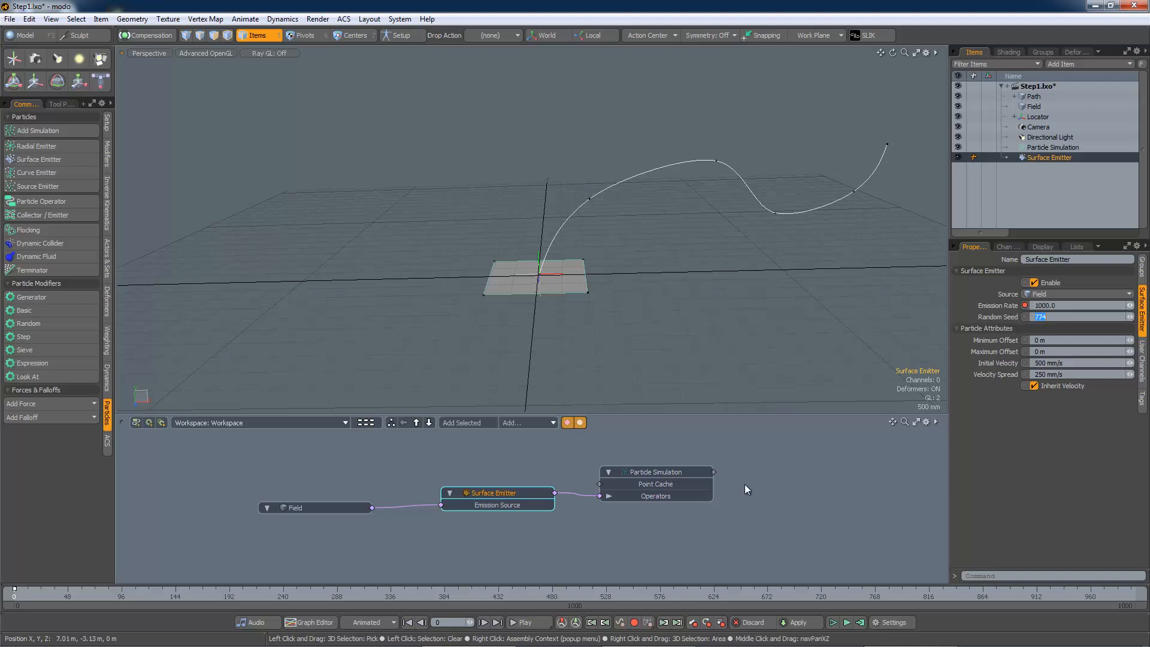
# Keyframe the Emission Rate at 0 on frame 5 and play the animation to preview
pyautogui.click(15, 595)
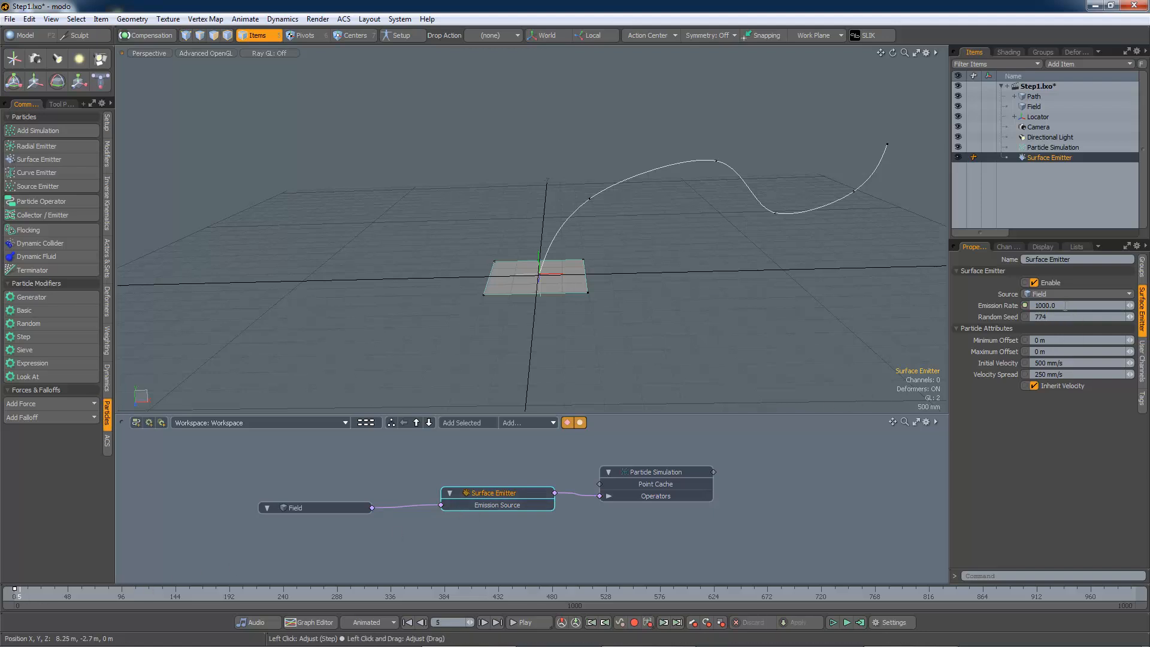
pyautogui.click(1064, 306)
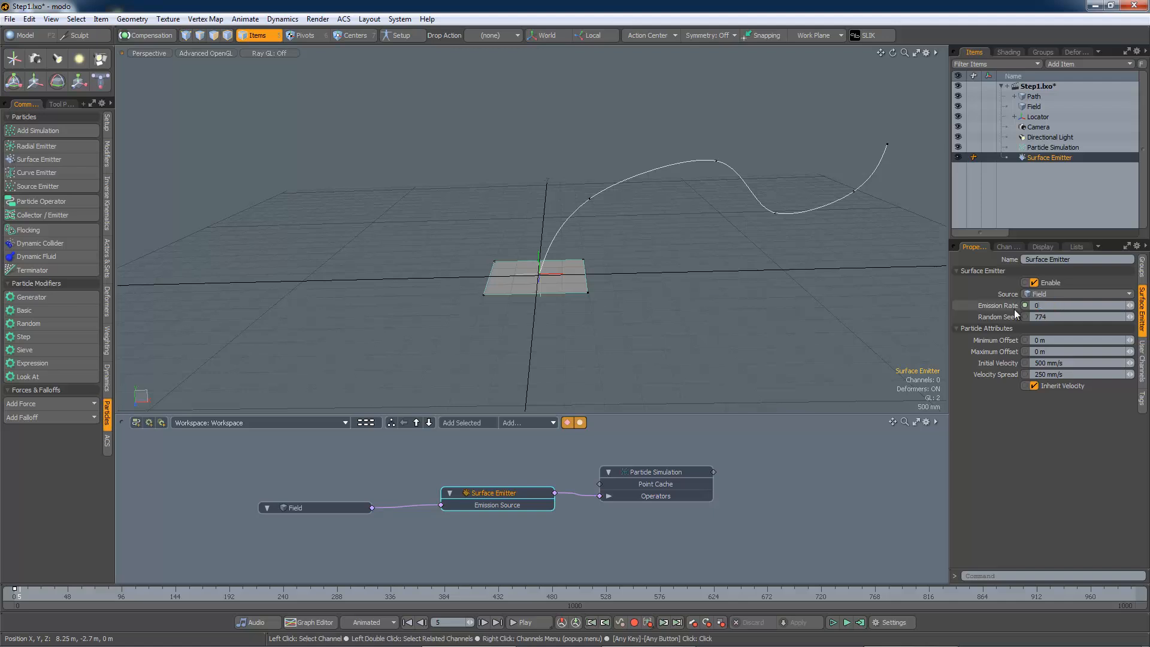
pyautogui.click(846, 622)
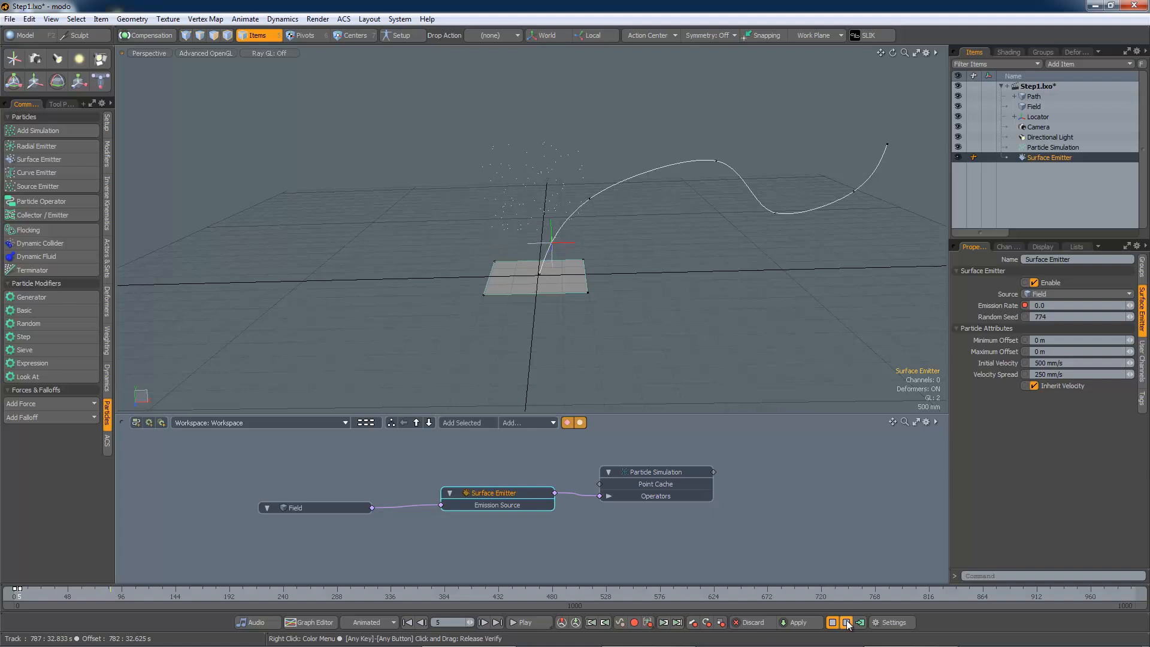
pyautogui.click(846, 623)
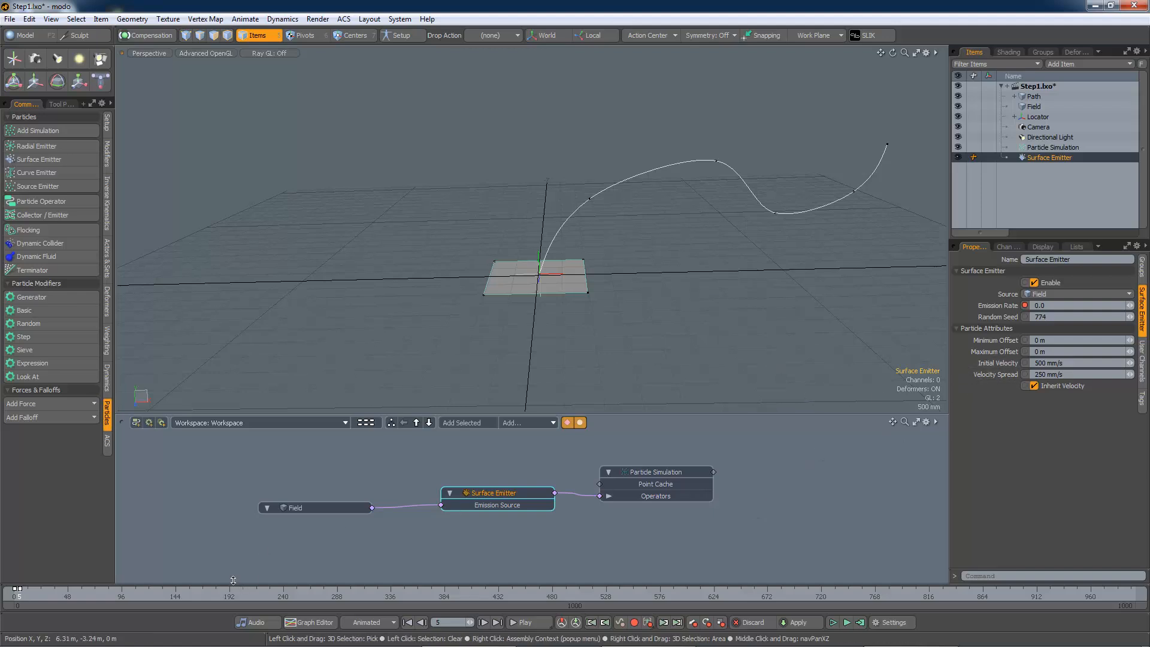
# Return to frame 0, set the Emission Rate key to 2000, and preview the particle burst
pyautogui.moveTo(225, 593); pyautogui.dragTo(14, 593)
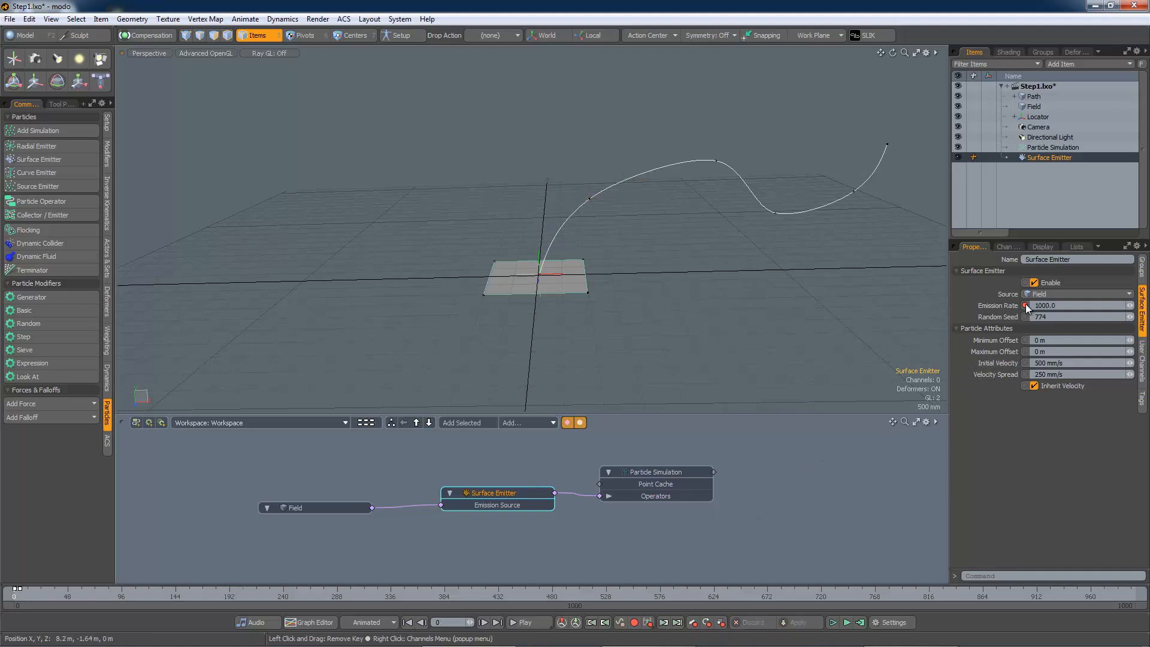
pyautogui.hotkey('ctrl', 'a')
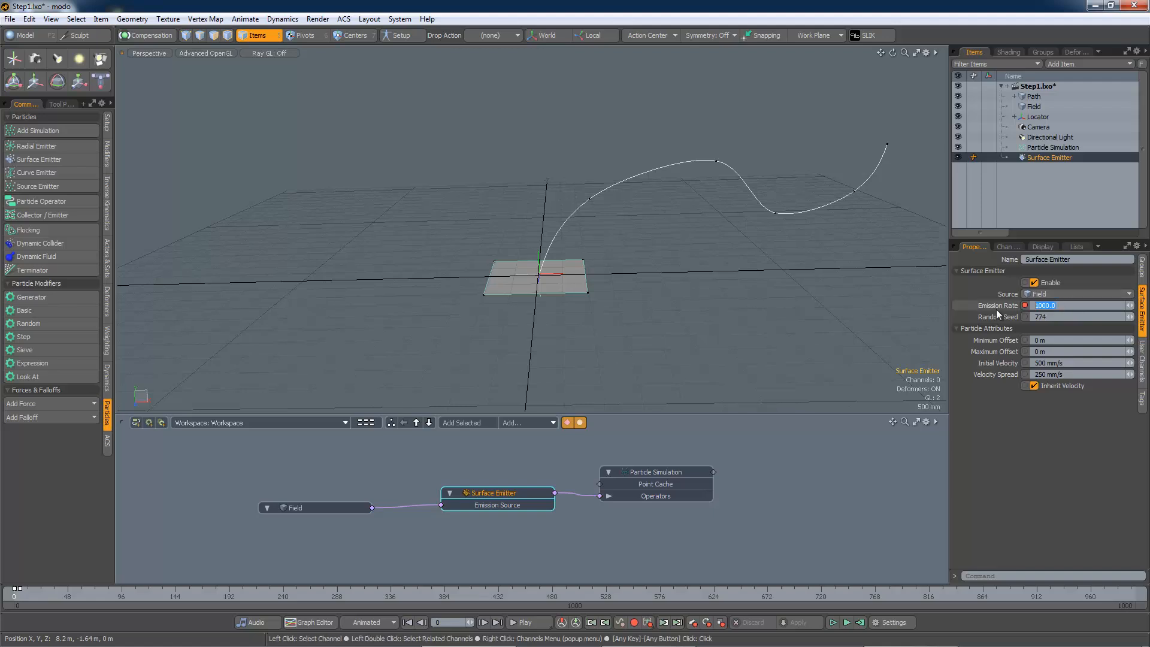
pyautogui.write('2000')
pyautogui.press('Tab')
pyautogui.click(847, 623)
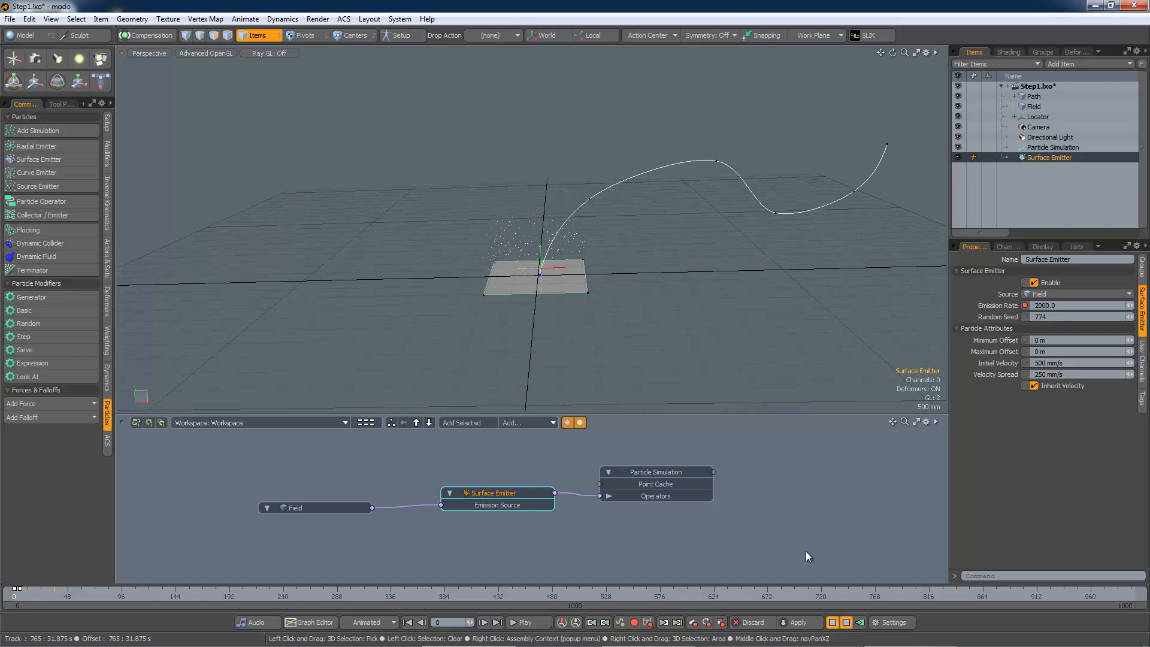
pyautogui.click(846, 622)
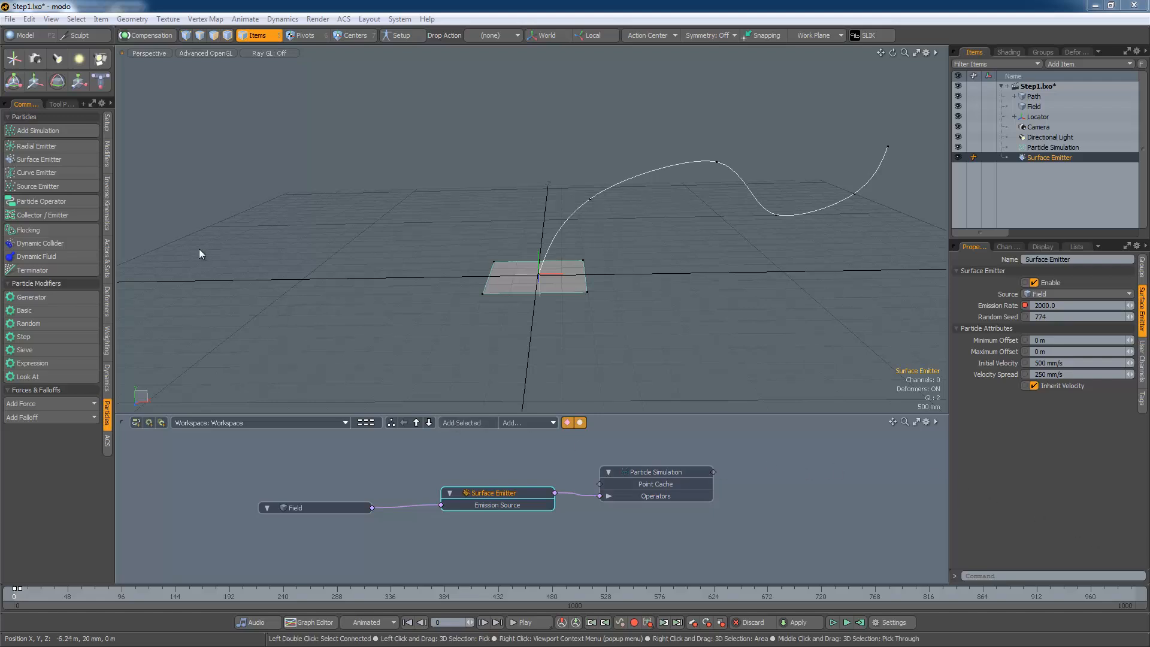
# Add a Particle Operator into the schematic and give it the Position (Read Only) particle feature
pyautogui.click(60, 202)
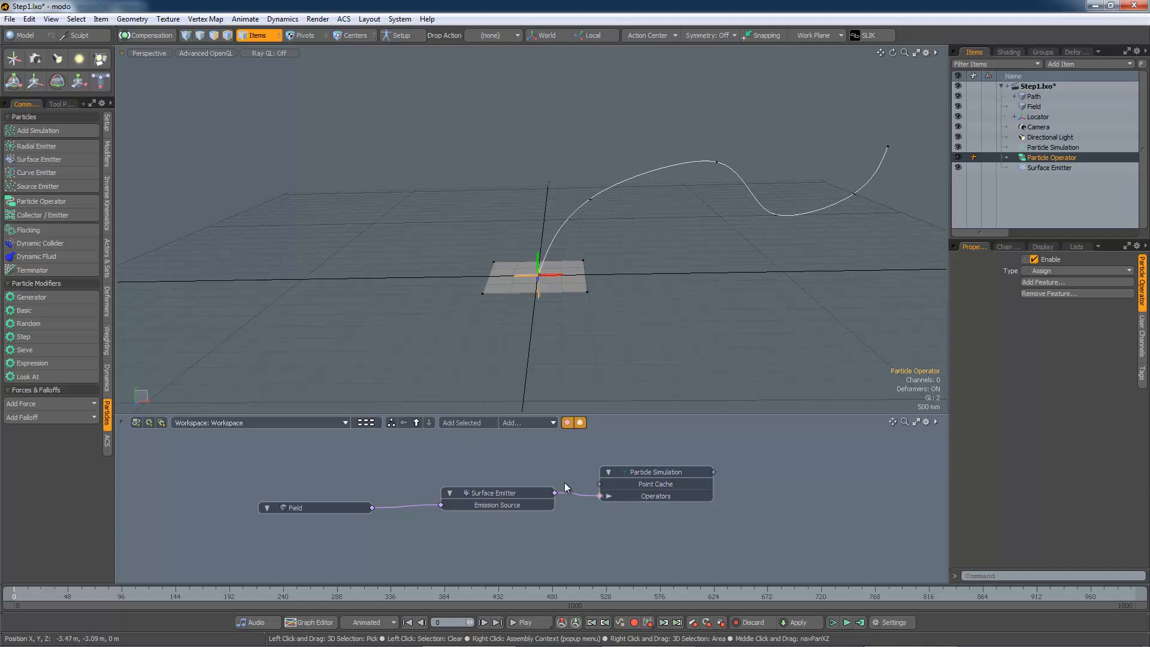
pyautogui.doubleClick(601, 494)
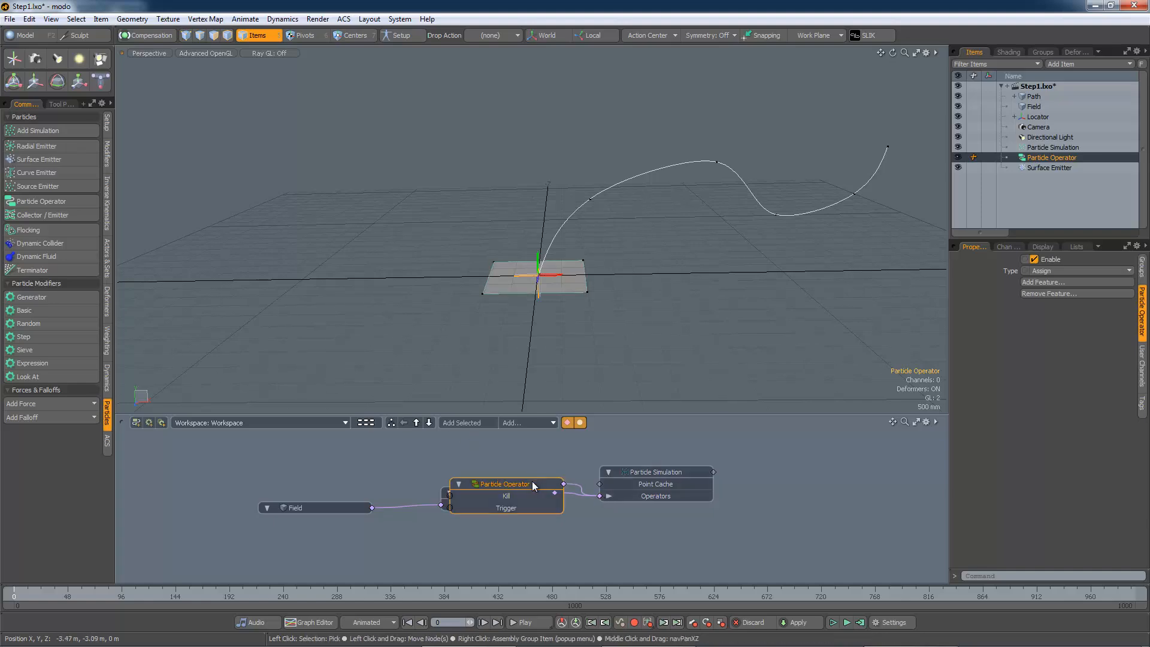
pyautogui.moveTo(532, 480); pyautogui.dragTo(521, 443)
pyautogui.rightClick(521, 443)
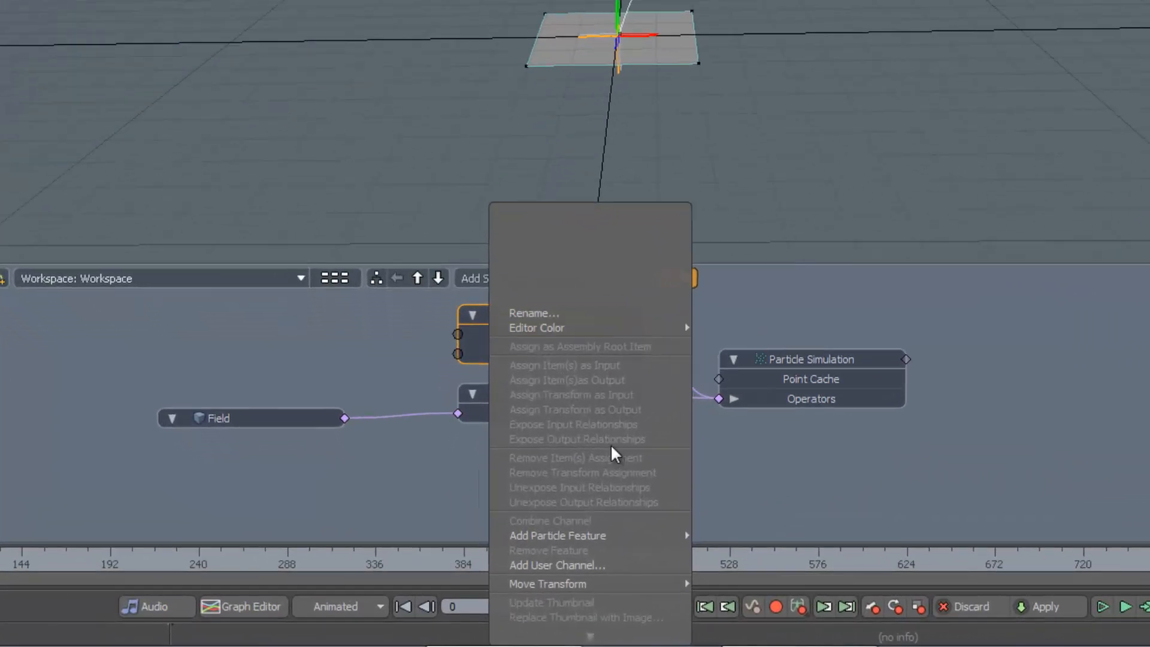
pyautogui.moveTo(530, 578)
pyautogui.scroll(-5, 772, 543)
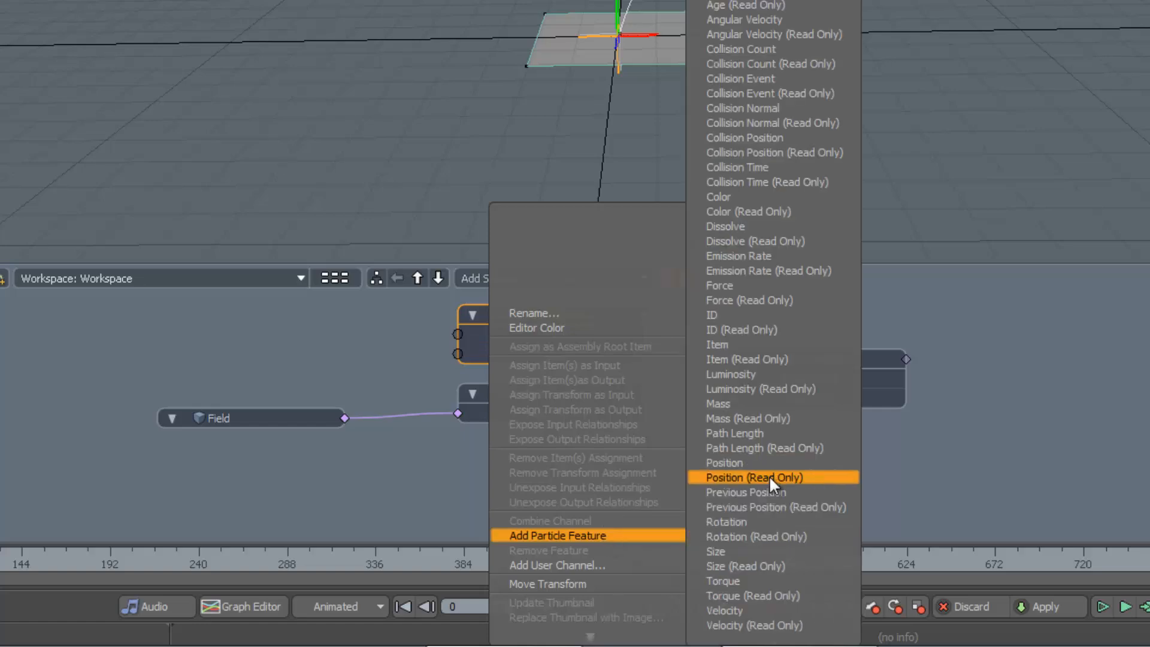
pyautogui.click(769, 476)
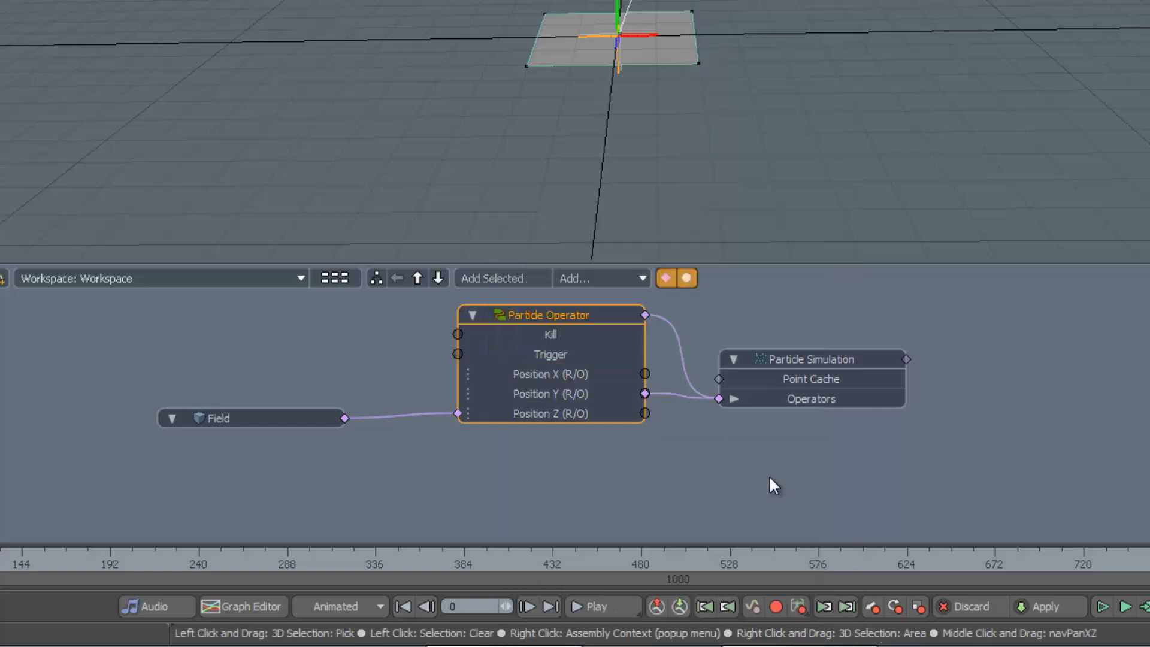
# Add the Force particle feature to the Particle Operator
pyautogui.rightClick(566, 314)
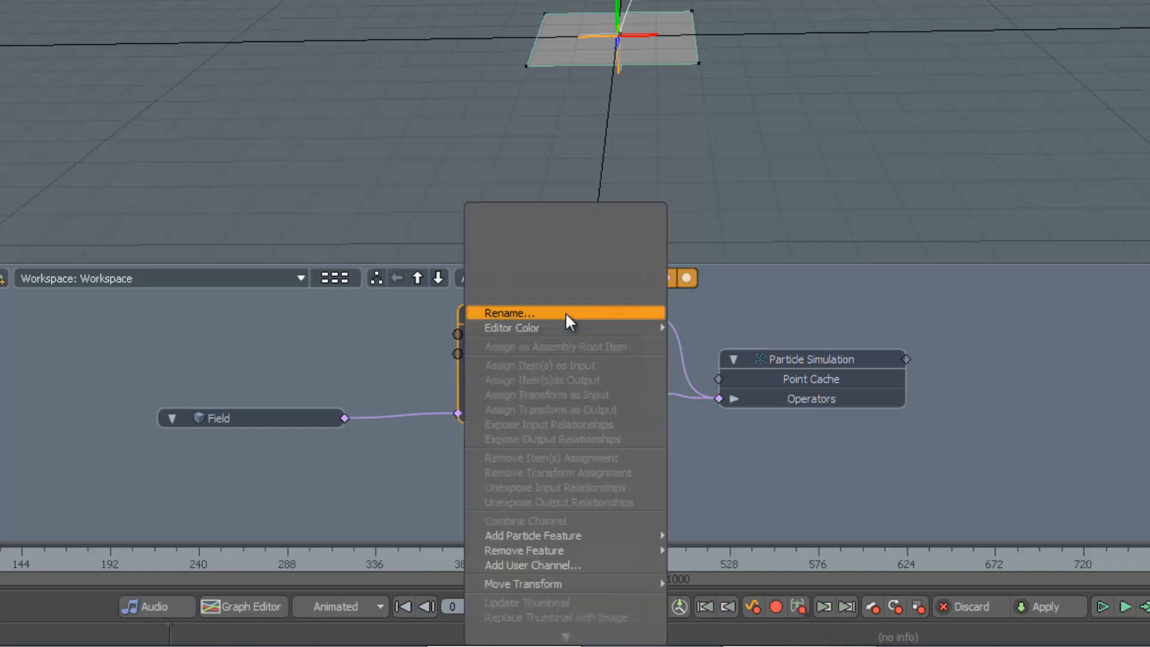
pyautogui.moveTo(576, 534)
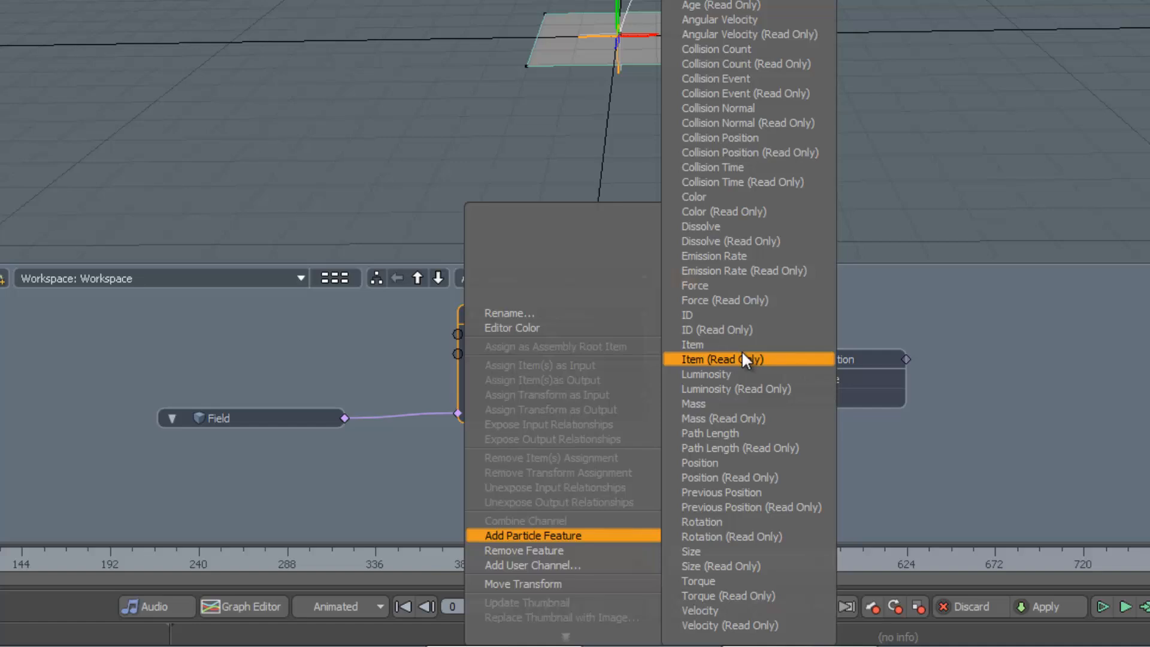
pyautogui.click(734, 289)
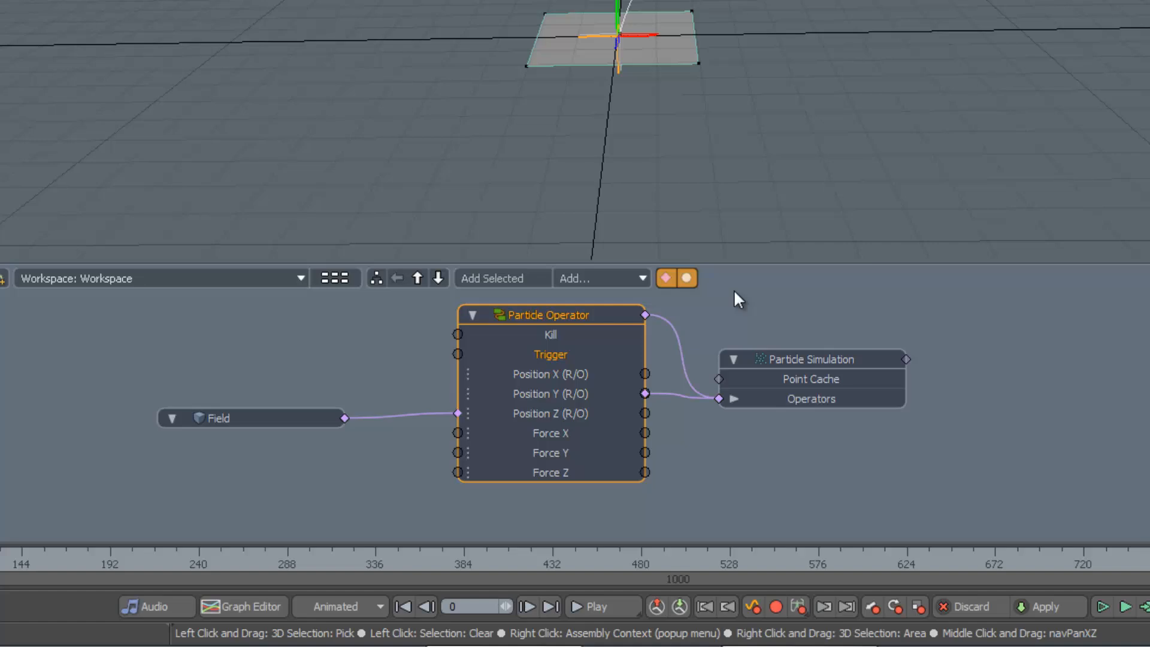
# Separate the three Position (R/O) channels into their own operator node placed to the left
pyautogui.click(569, 374)
pyautogui.keyDown('shift'); pyautogui.click(566, 393); pyautogui.keyUp('shift')
pyautogui.keyDown('shift'); pyautogui.click(566, 413); pyautogui.keyUp('shift')
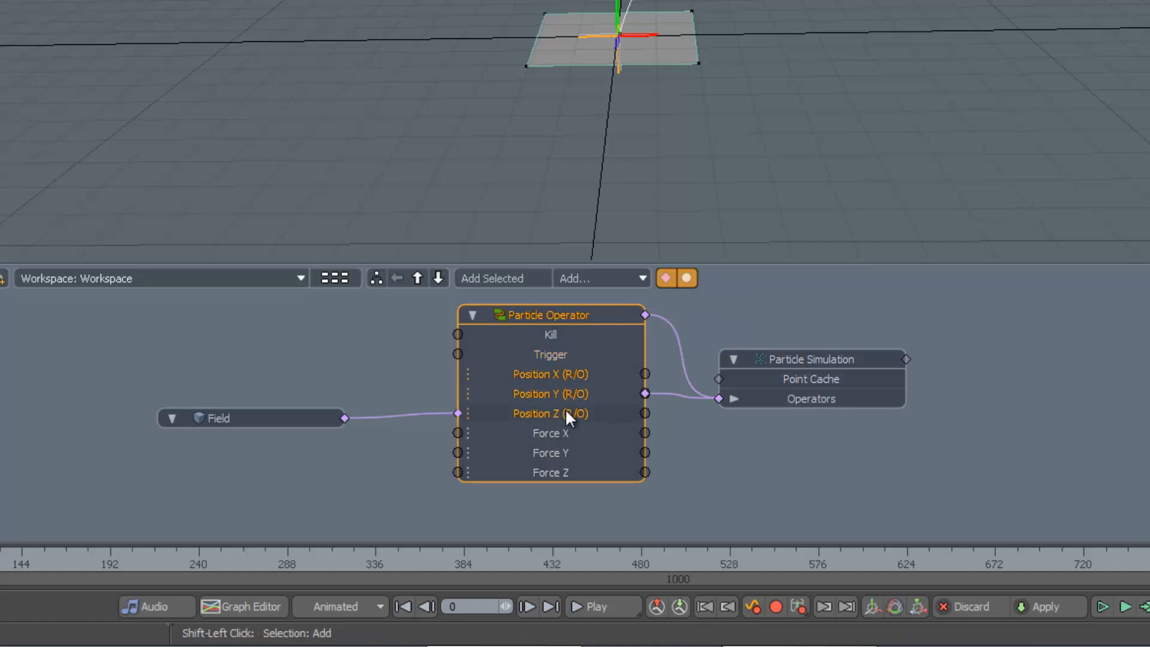
pyautogui.rightClick(555, 373)
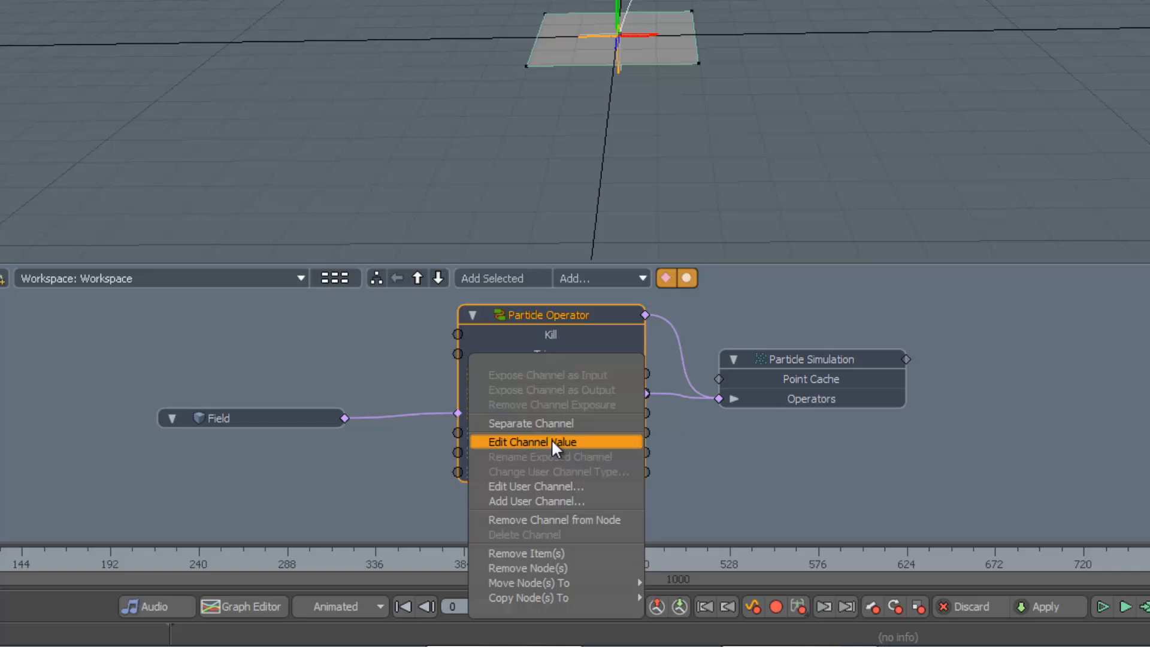
pyautogui.click(555, 421)
pyautogui.moveTo(745, 308); pyautogui.dragTo(158, 327)
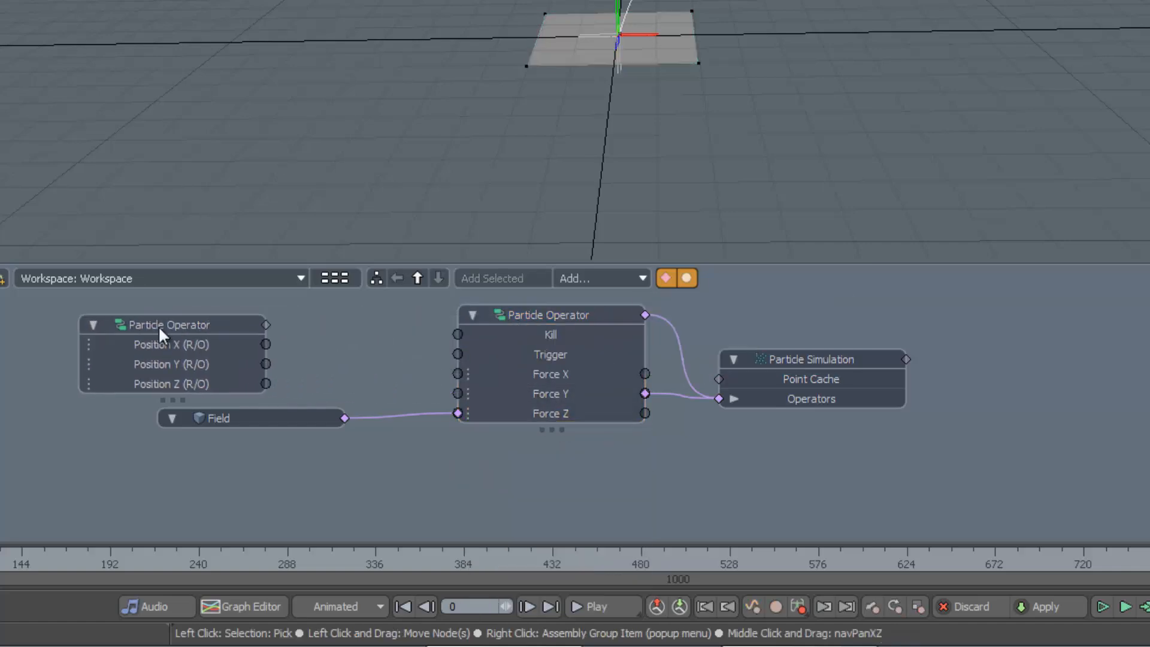
# Remove the Kill and Trigger channels from the operator and rearrange the schematic nodes
pyautogui.rightClick(551, 352)
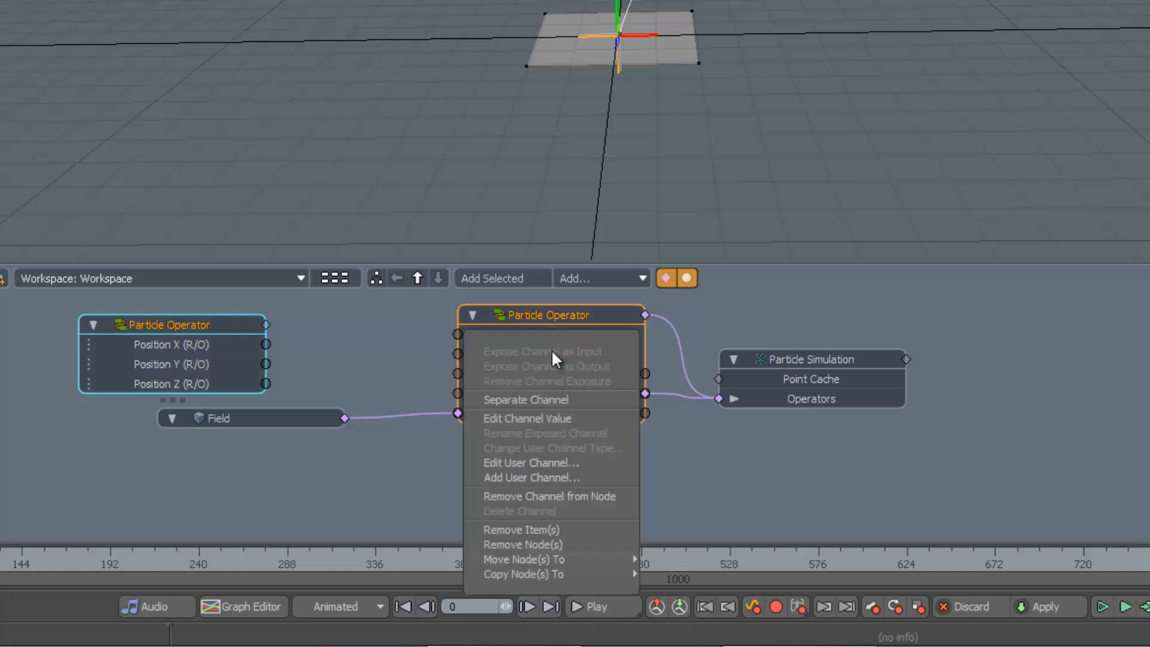
pyautogui.click(555, 496)
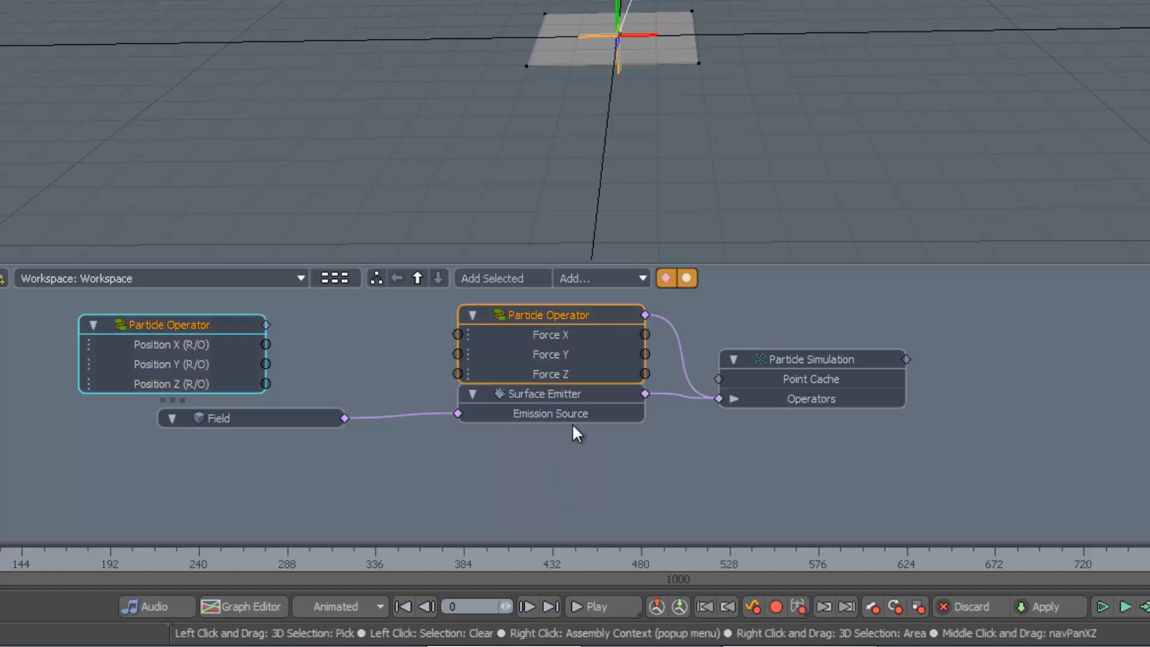
pyautogui.moveTo(589, 394); pyautogui.dragTo(609, 473)
pyautogui.moveTo(309, 419); pyautogui.dragTo(359, 497)
pyautogui.moveTo(789, 357); pyautogui.dragTo(956, 376)
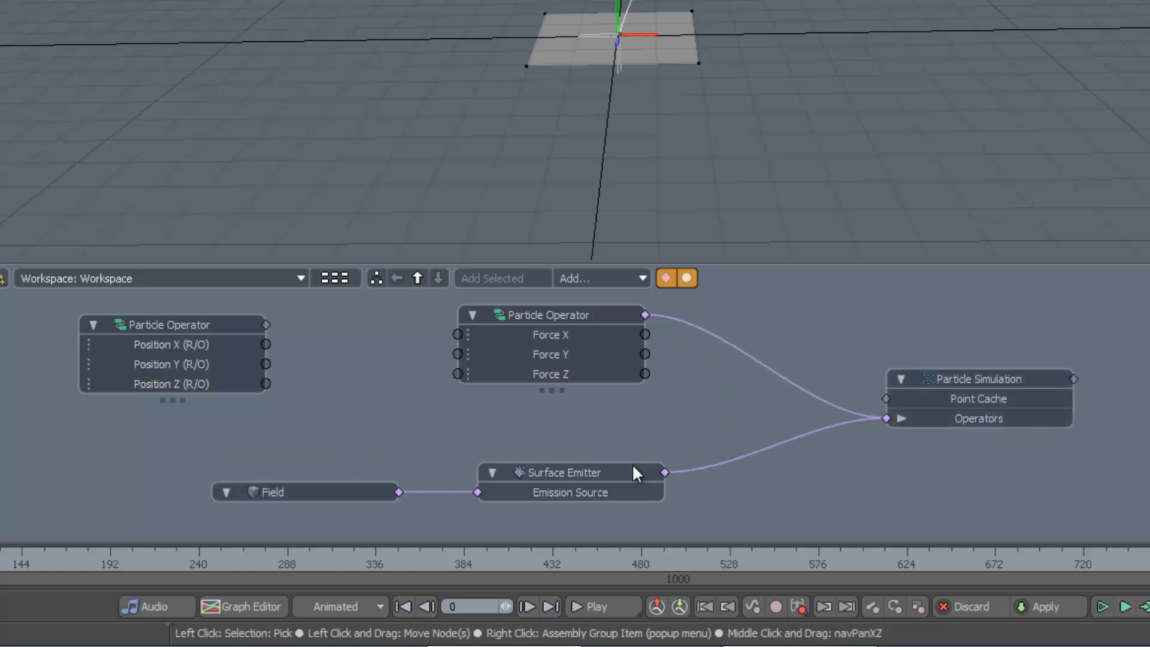
pyautogui.moveTo(633, 473); pyautogui.dragTo(712, 473)
pyautogui.moveTo(595, 320); pyautogui.dragTo(746, 328)
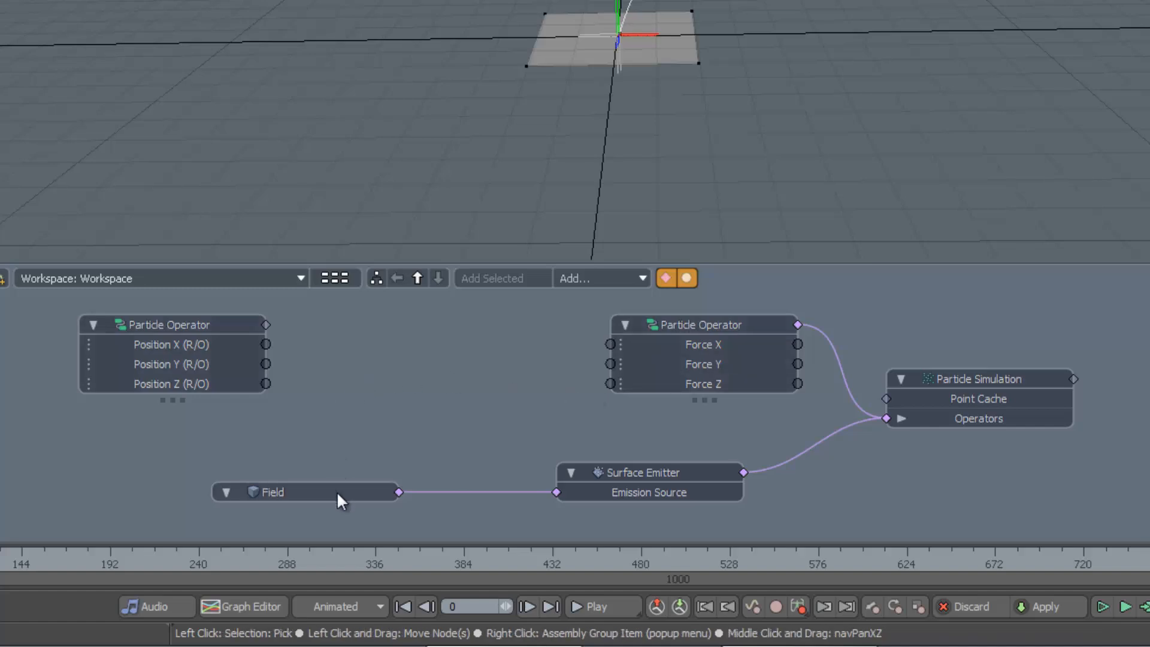
pyautogui.moveTo(337, 491); pyautogui.dragTo(332, 495)
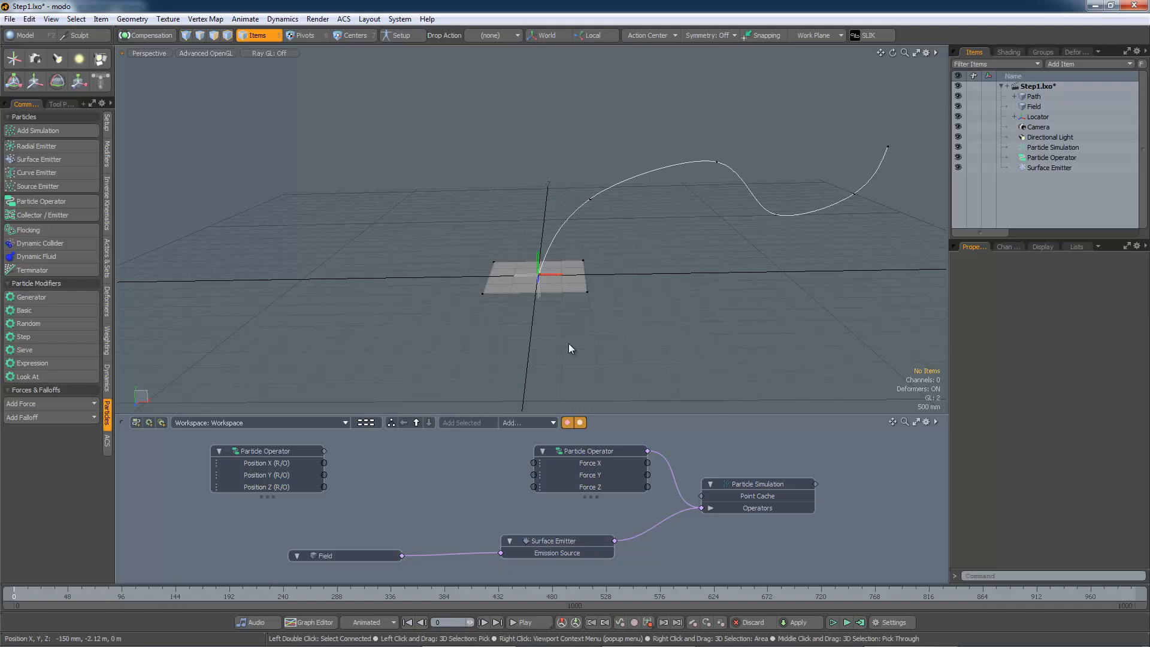
# Add the Locator to the schematic and remove the Path Position Constraint node from the view
pyautogui.click(1036, 118)
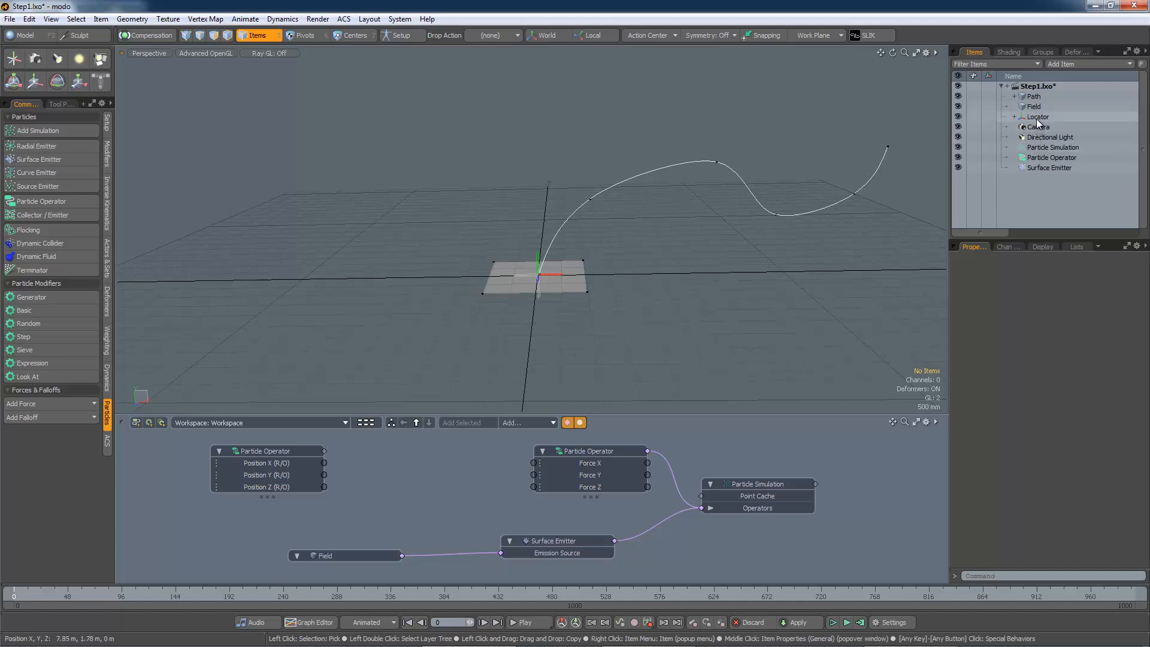
pyautogui.moveTo(627, 392); pyautogui.dragTo(270, 505)
pyautogui.click(403, 463)
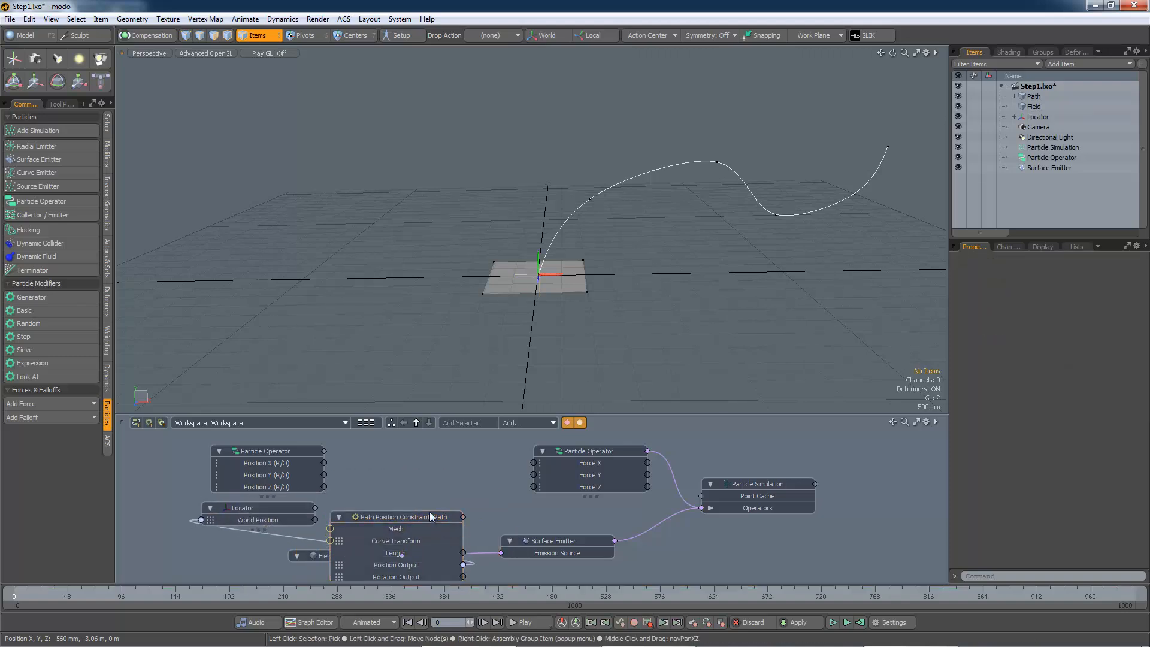
pyautogui.moveTo(403, 521); pyautogui.dragTo(436, 484)
pyautogui.rightClick(452, 478)
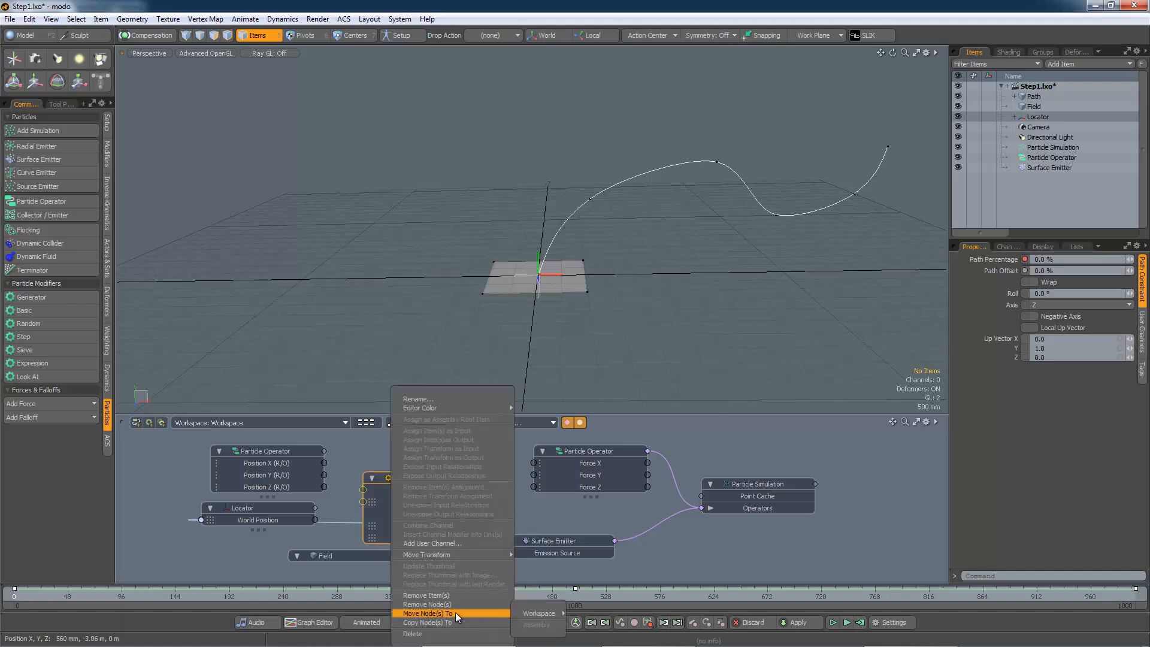
pyautogui.click(457, 604)
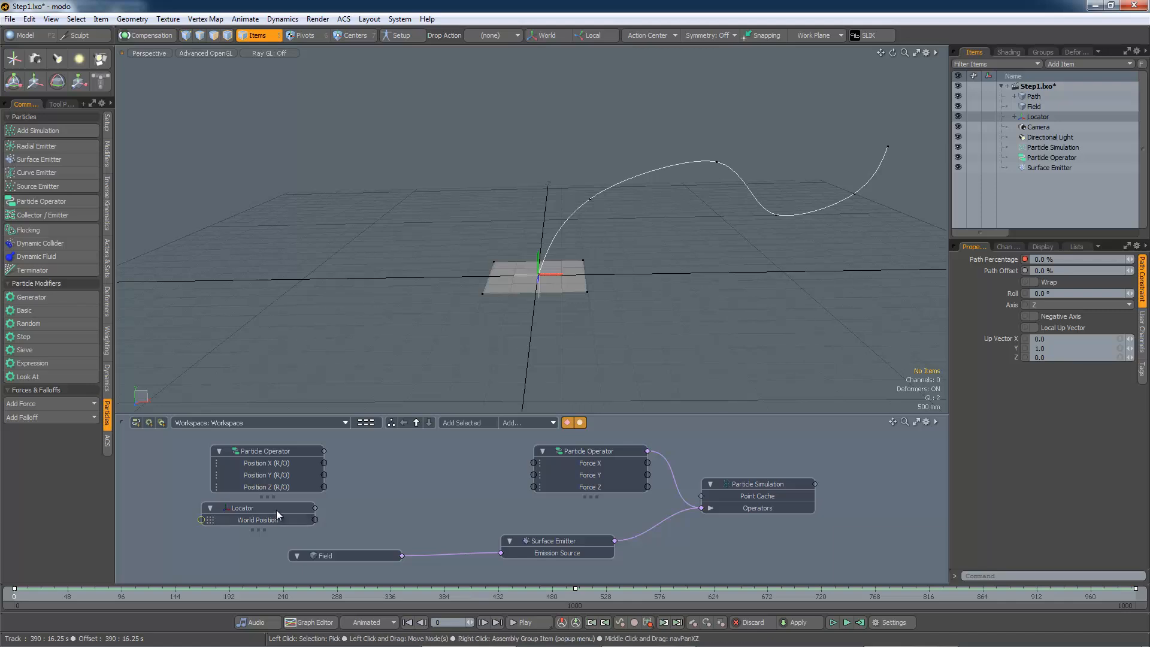
# Stack the Locator node above the Position operator node and enlarge the schematic panel
pyautogui.moveTo(275, 509); pyautogui.dragTo(279, 483)
pyautogui.moveTo(285, 435); pyautogui.dragTo(269, 453)
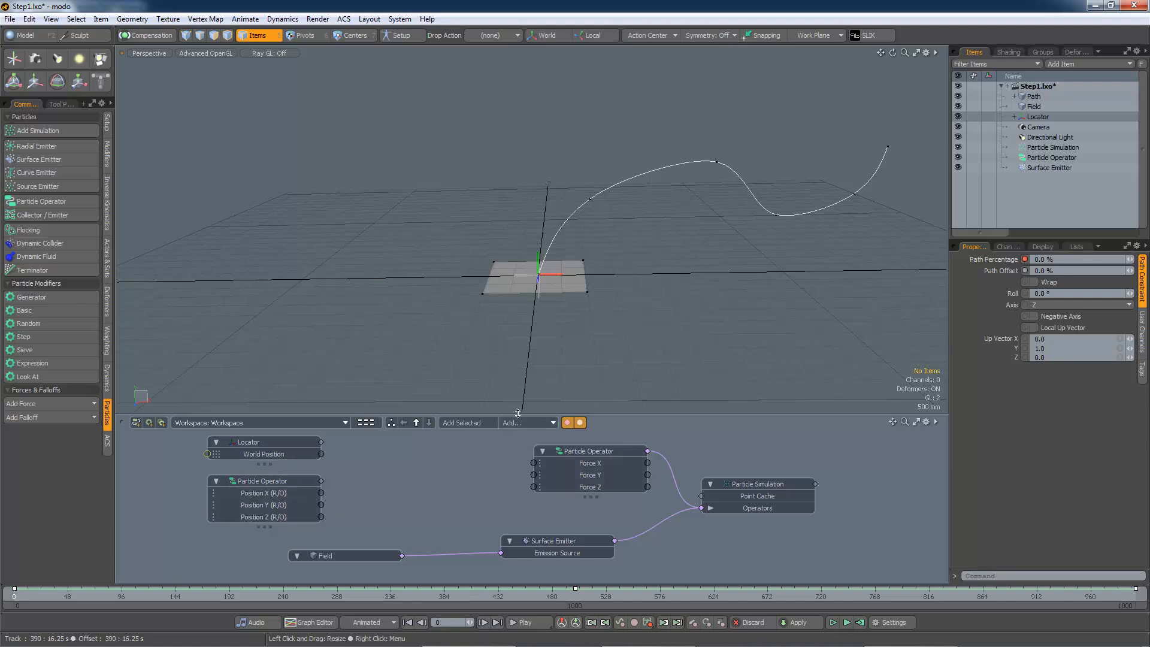
pyautogui.moveTo(516, 414); pyautogui.dragTo(532, 324)
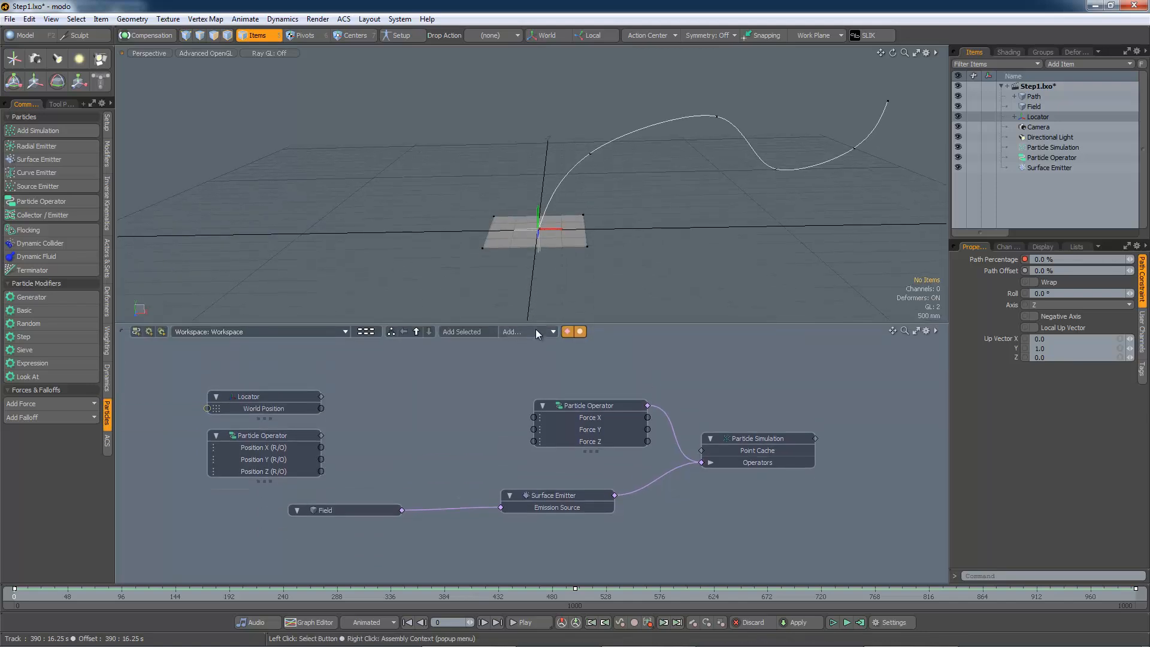
# Add a Vector Maths Subtract node to the schematic and arrange it and the Locator node
pyautogui.click(535, 331)
pyautogui.moveTo(599, 341)
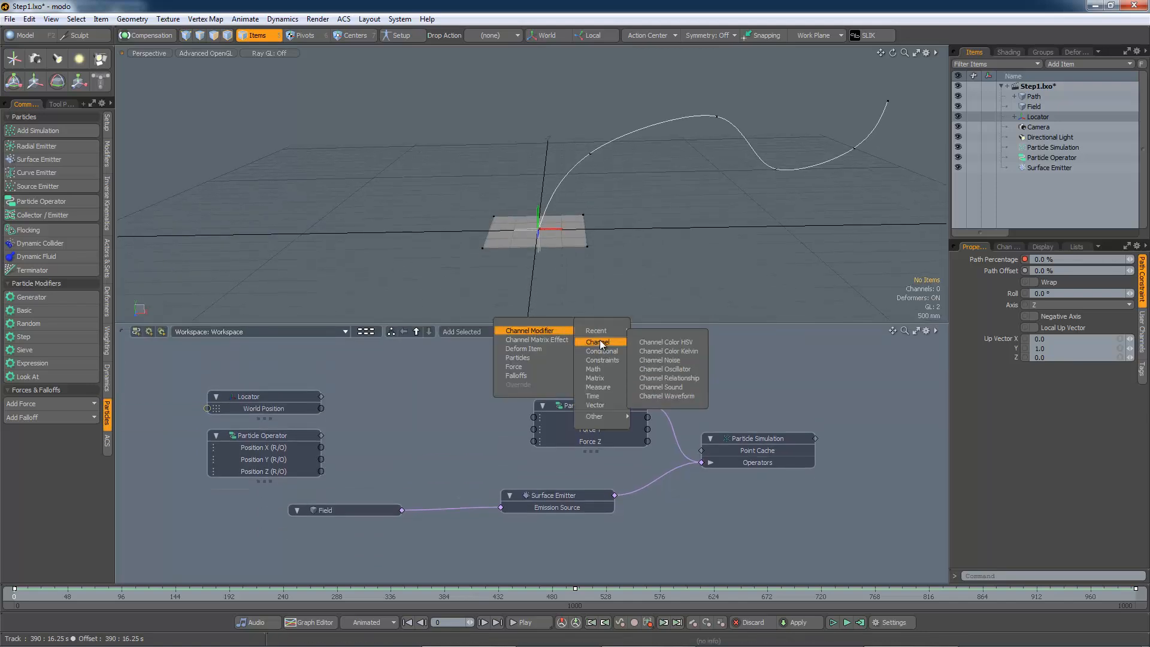
pyautogui.moveTo(602, 401)
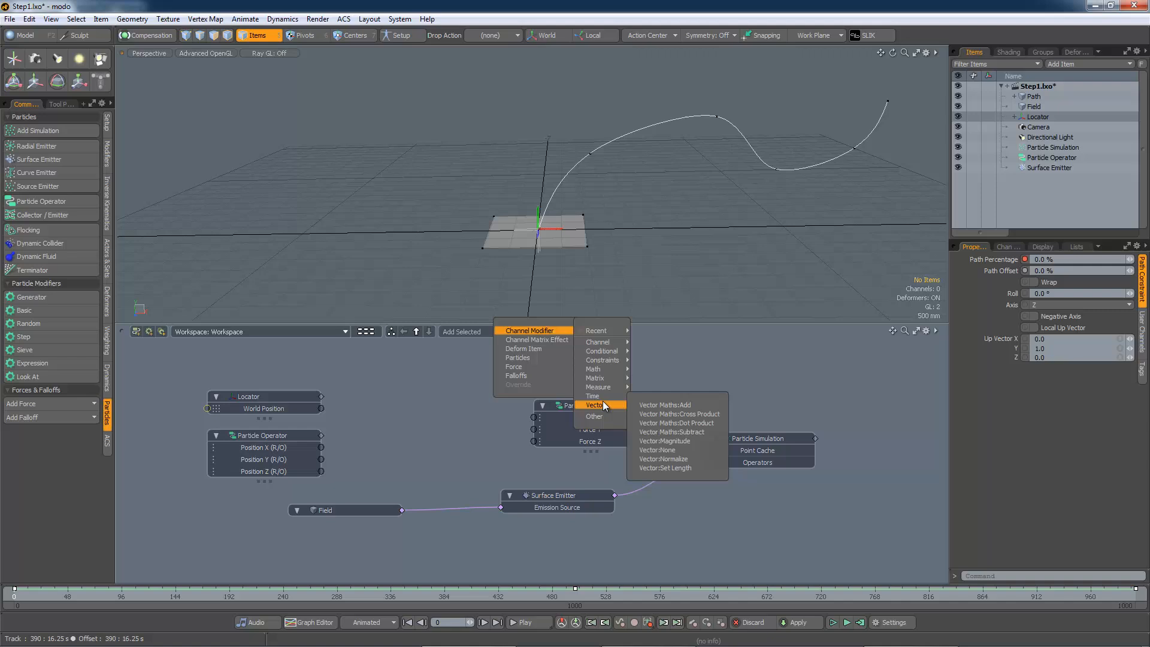
pyautogui.click(683, 432)
pyautogui.moveTo(519, 478); pyautogui.dragTo(410, 366)
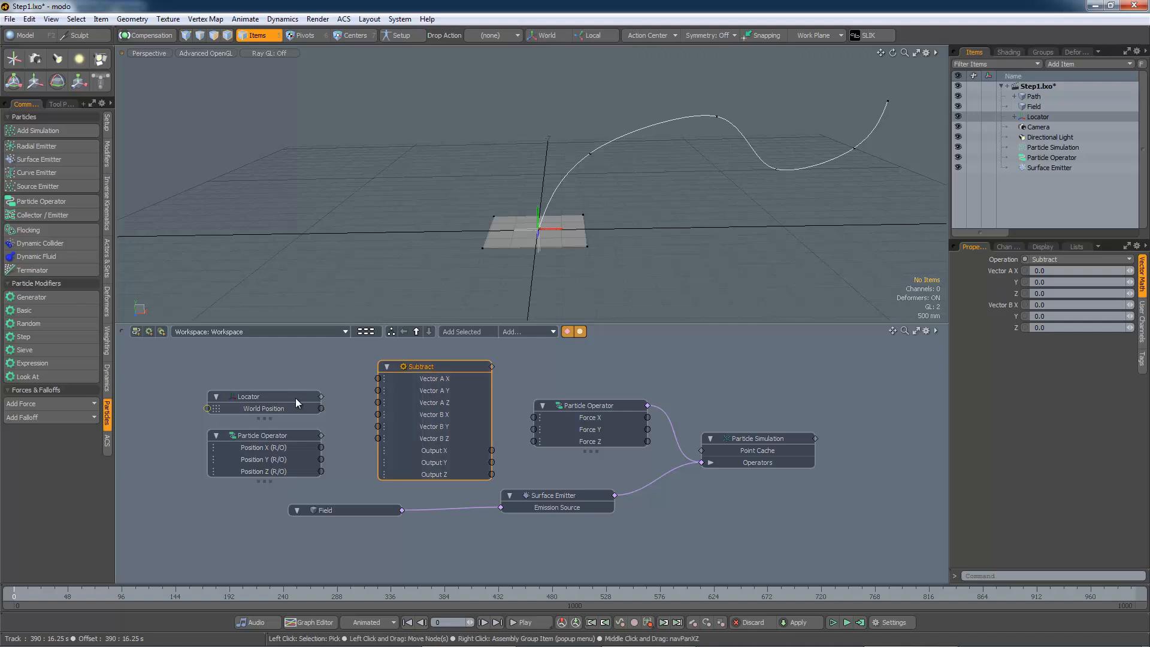
pyautogui.moveTo(296, 398); pyautogui.dragTo(220, 363)
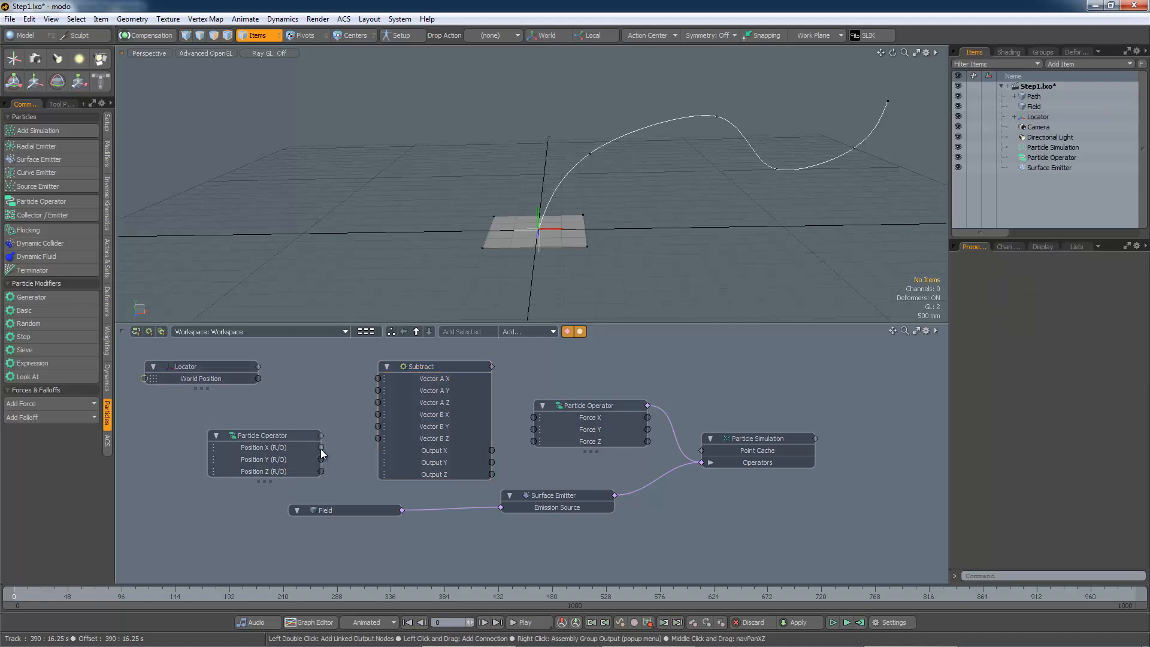
# Connect the Position X, Y, Z (R/O) channels to the Subtract node's Vector B X, Y, Z inputs
pyautogui.moveTo(368, 422); pyautogui.dragTo(378, 414)
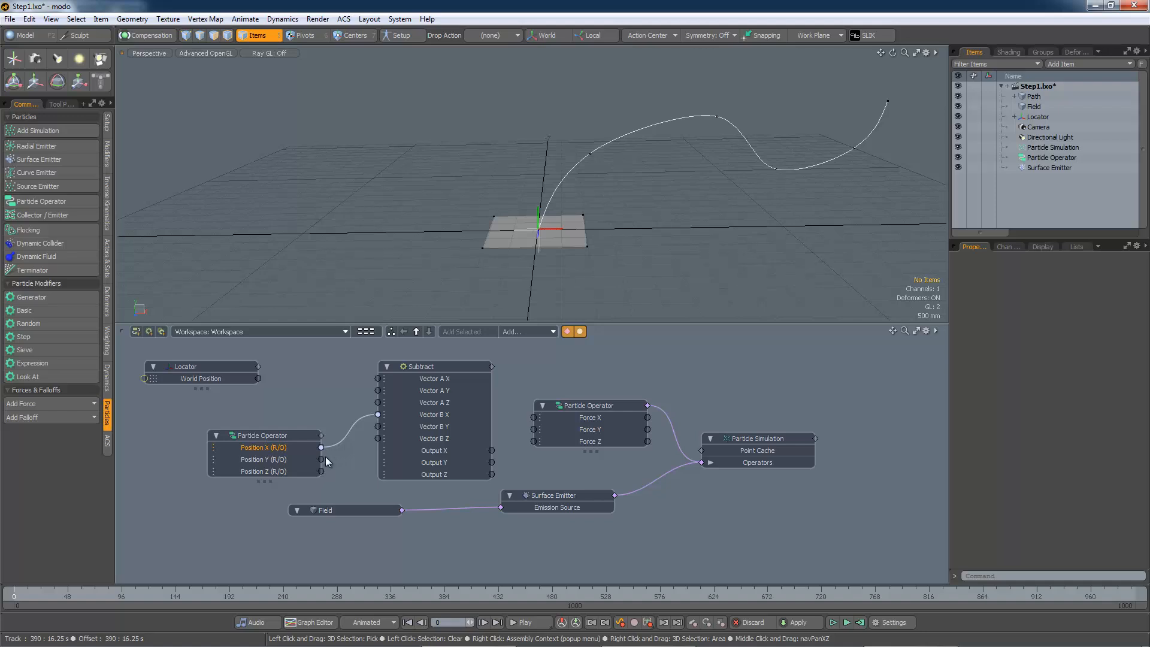
pyautogui.moveTo(321, 460); pyautogui.dragTo(378, 426)
pyautogui.moveTo(321, 471); pyautogui.dragTo(378, 439)
pyautogui.moveTo(246, 434); pyautogui.dragTo(227, 453)
pyautogui.moveTo(200, 365); pyautogui.dragTo(191, 373)
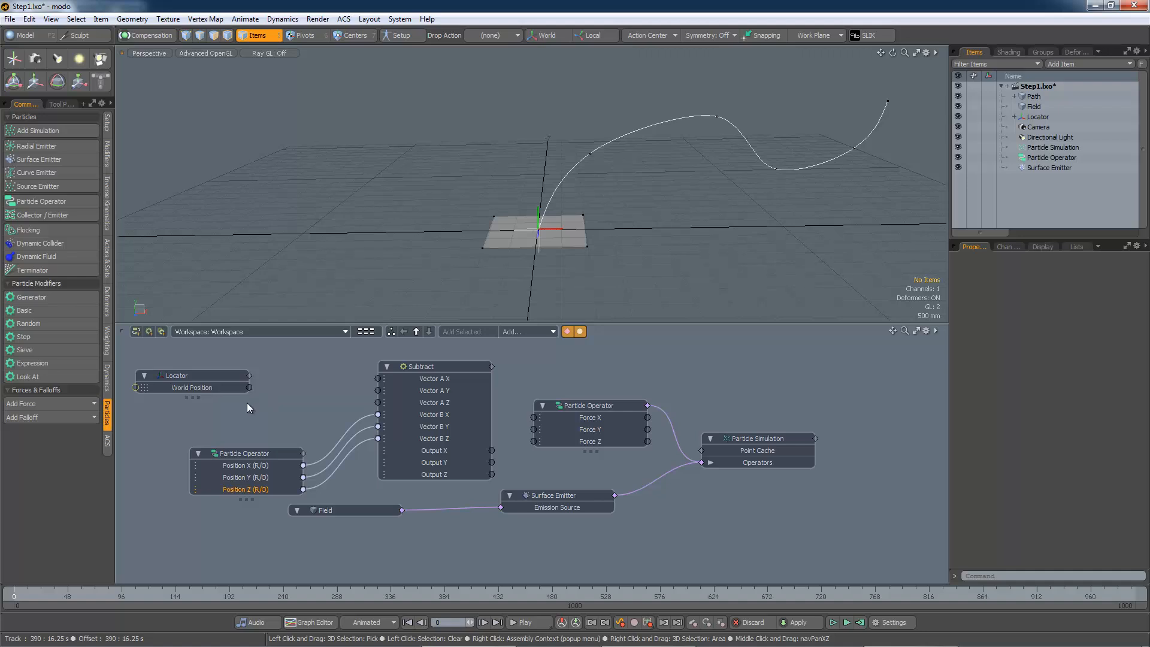
# Add a Matrix Vector node and link the Locator's World Position into its Matrix Input
pyautogui.click(538, 330)
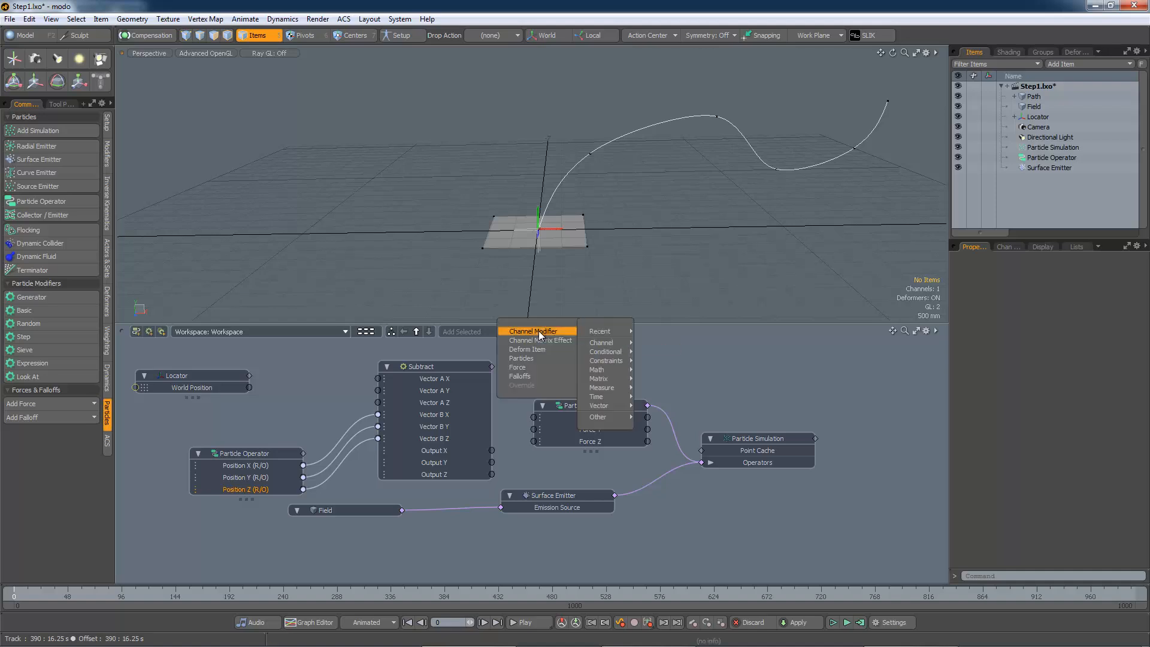
pyautogui.moveTo(599, 380)
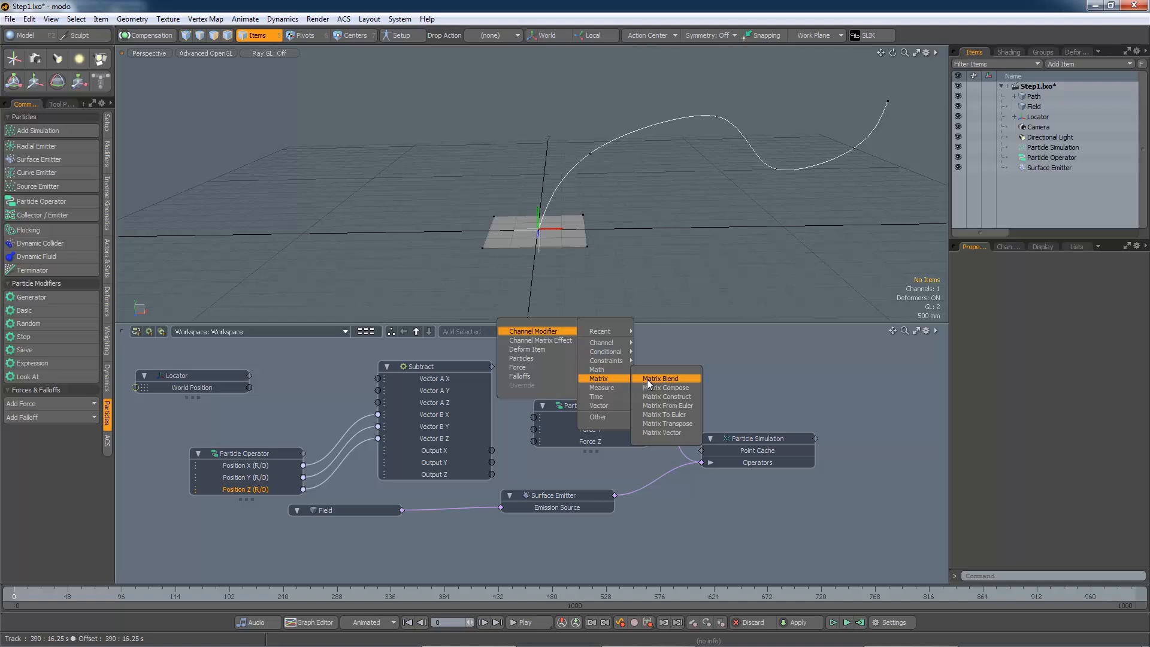
pyautogui.click(670, 433)
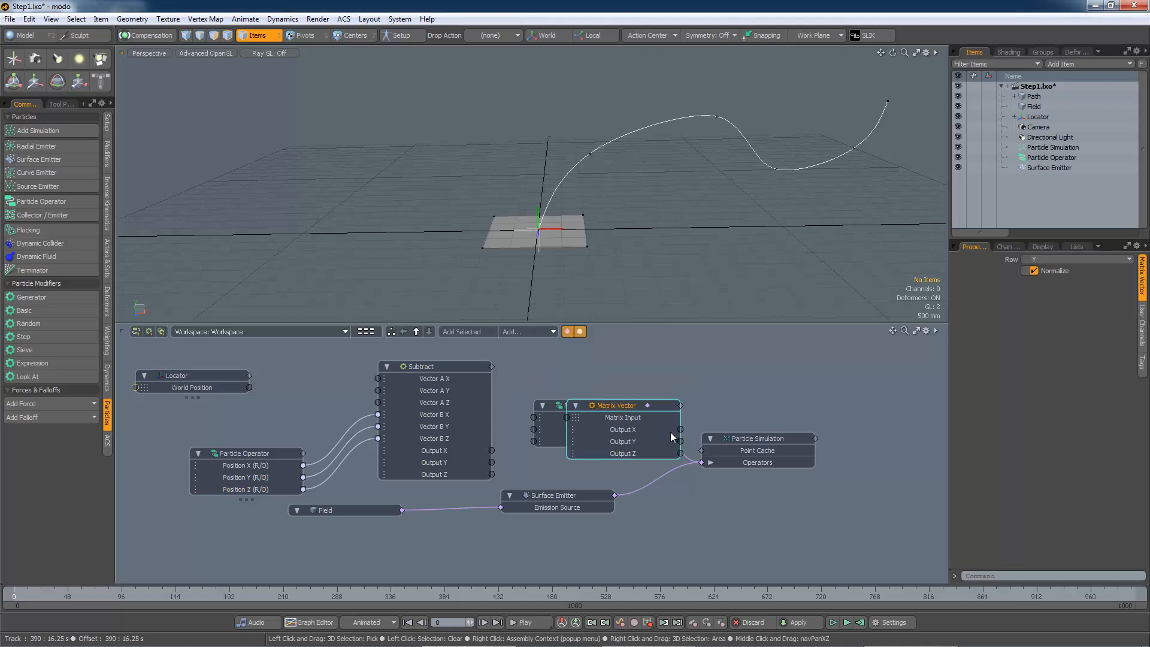
pyautogui.moveTo(615, 400); pyautogui.dragTo(483, 386)
pyautogui.moveTo(361, 375); pyautogui.dragTo(315, 361)
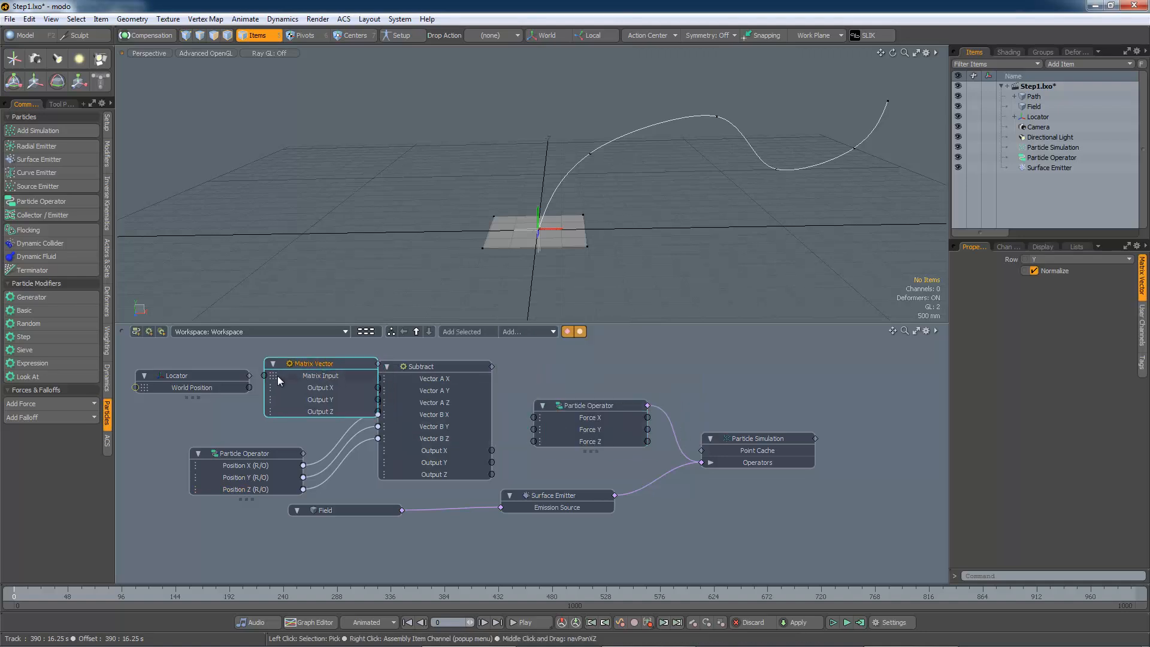
pyautogui.moveTo(250, 385); pyautogui.dragTo(264, 376)
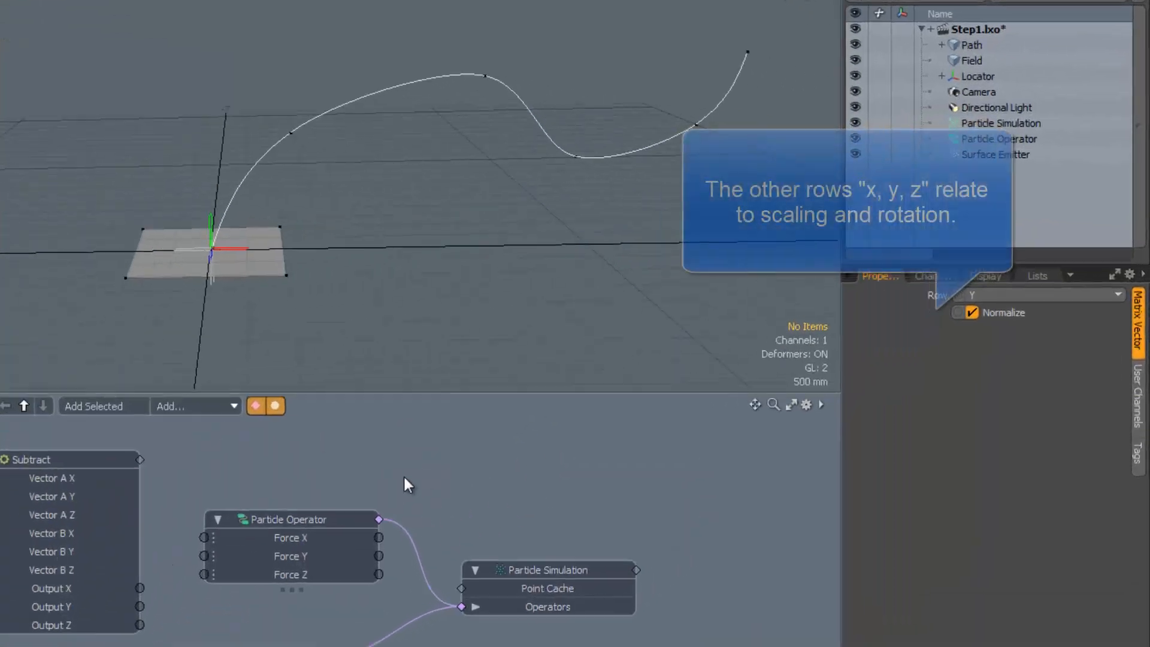
# Set the Matrix Vector's Row to Translation and turn off Normalize
pyautogui.click(1093, 295)
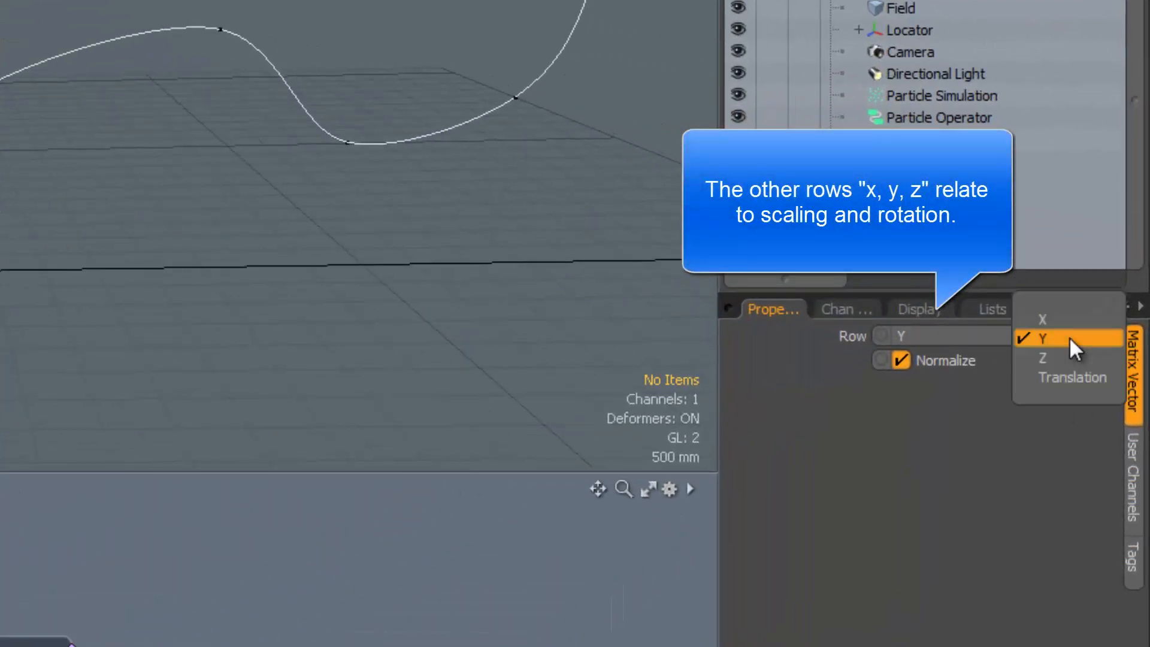
pyautogui.click(1059, 378)
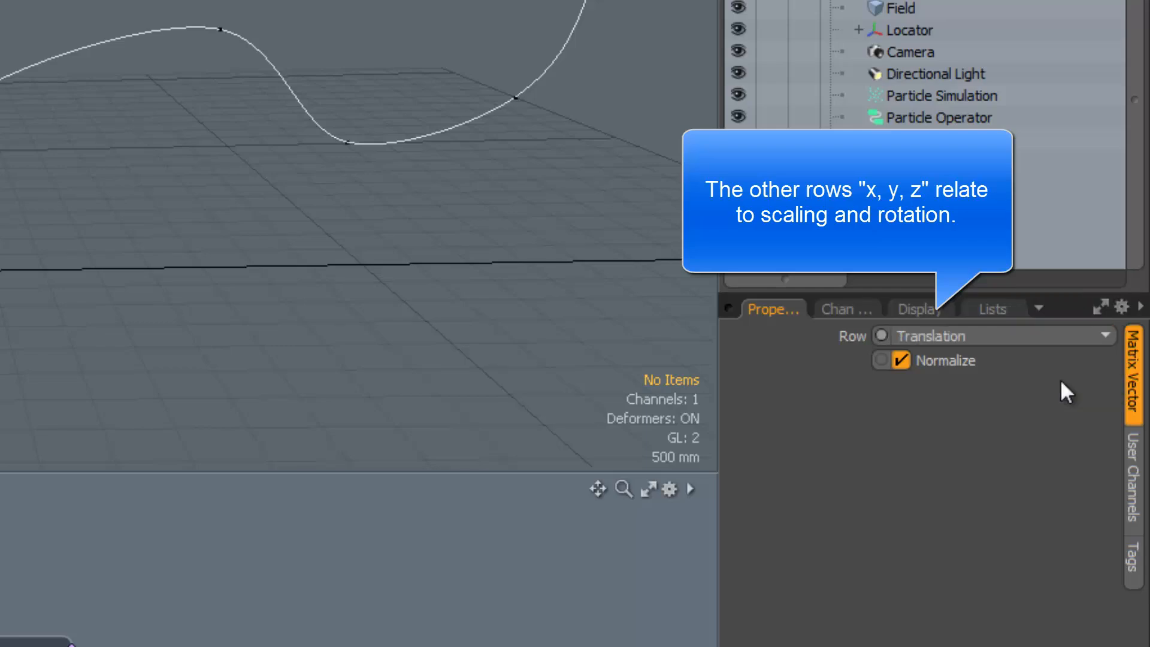
pyautogui.click(901, 361)
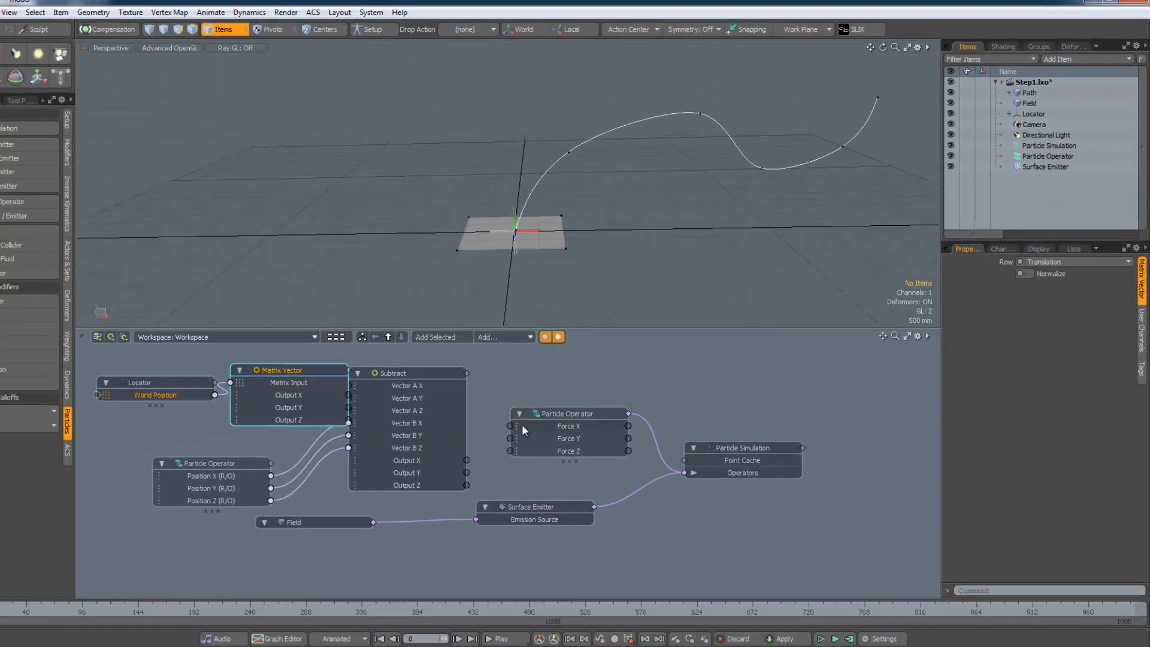
# Rearrange the nodes and connect the Matrix Vector's Output X, Y, Z to the Subtract's Vector A X, Y, Z
pyautogui.moveTo(301, 534); pyautogui.dragTo(392, 505)
pyautogui.moveTo(572, 495); pyautogui.dragTo(636, 513)
pyautogui.moveTo(440, 368); pyautogui.dragTo(504, 387)
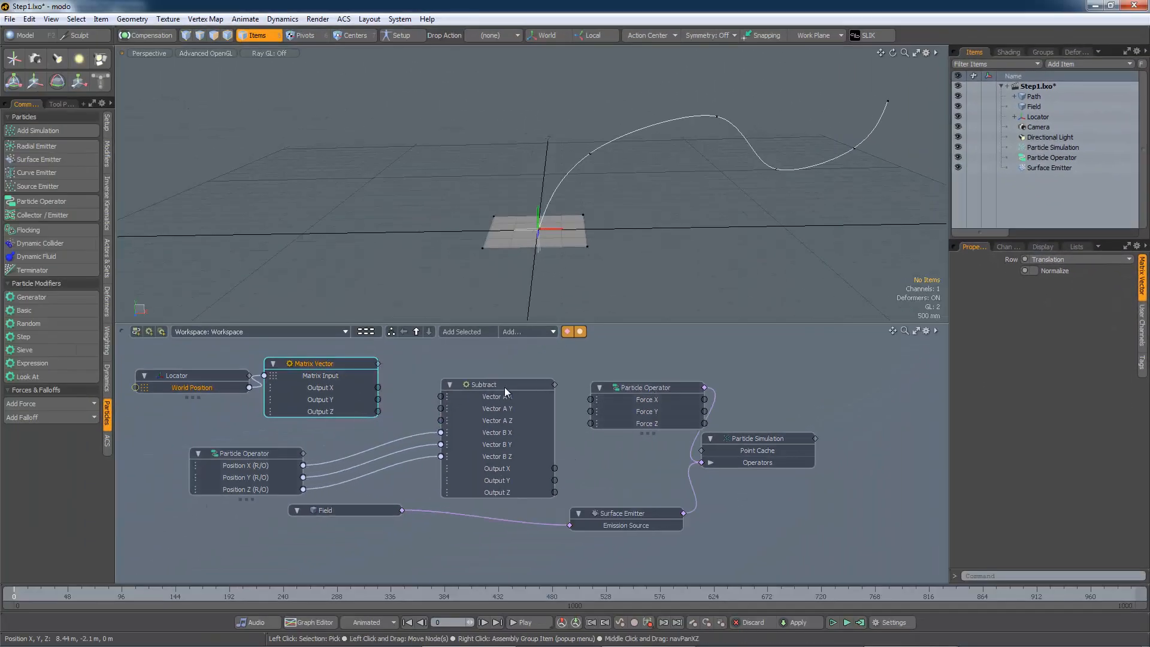
pyautogui.moveTo(333, 368); pyautogui.dragTo(441, 421)
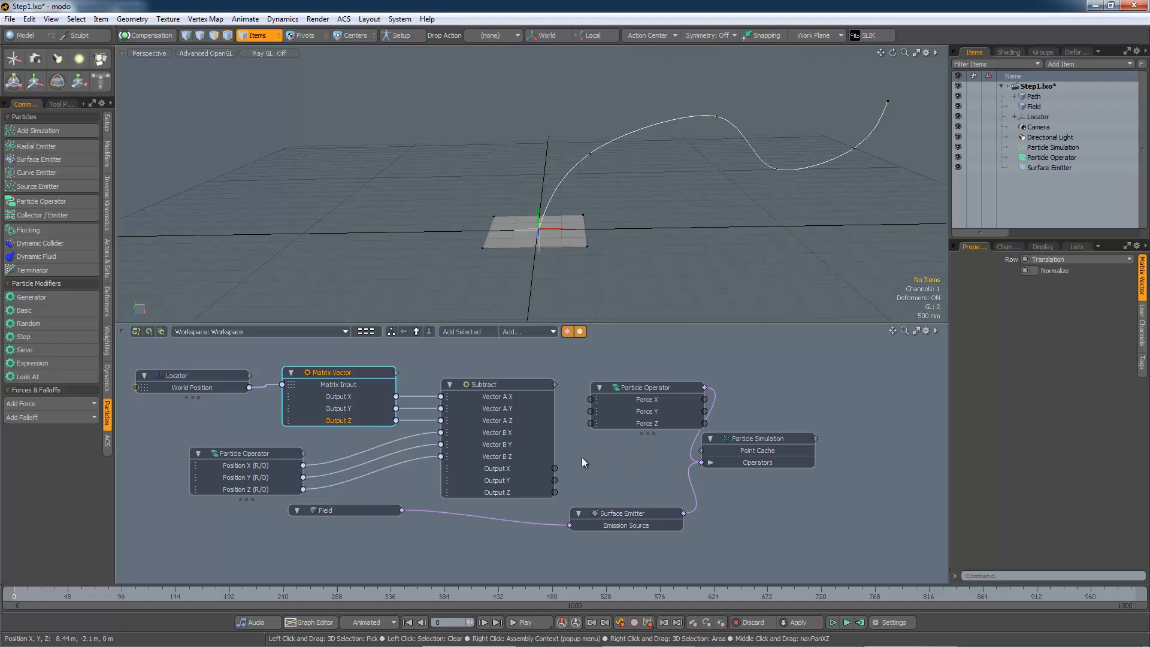
# Wire the Subtract's Output X, Y, Z into the Particle Operator's Force X, Y, Z and play the simulation
pyautogui.moveTo(554, 468); pyautogui.dragTo(589, 412)
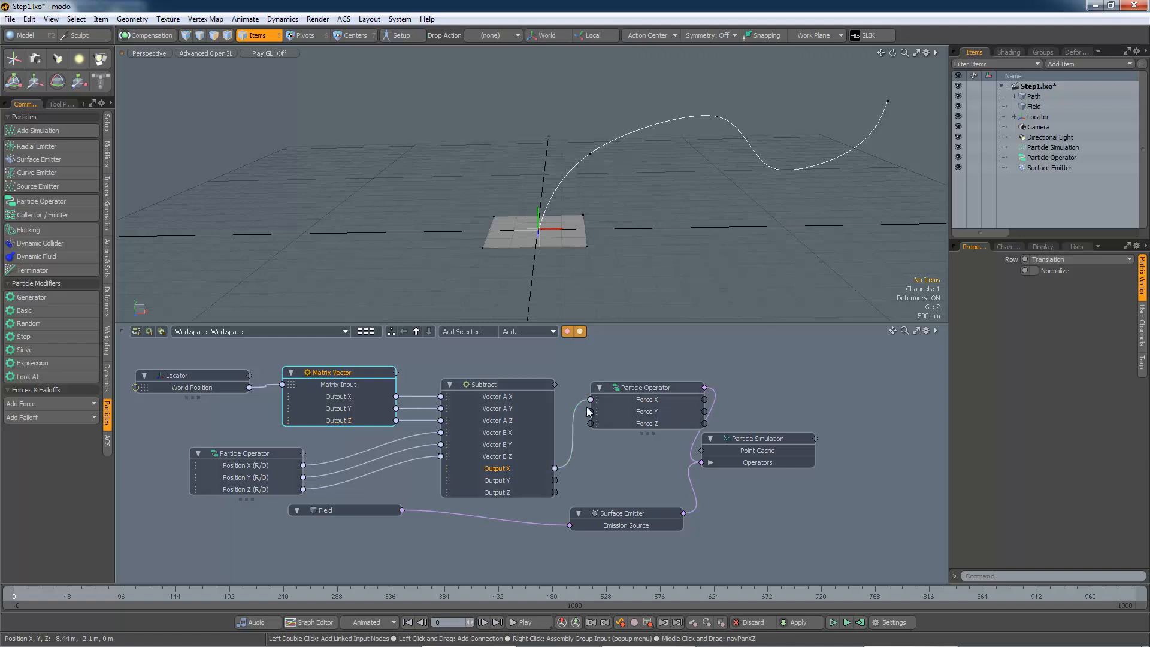
pyautogui.moveTo(555, 481); pyautogui.dragTo(590, 412)
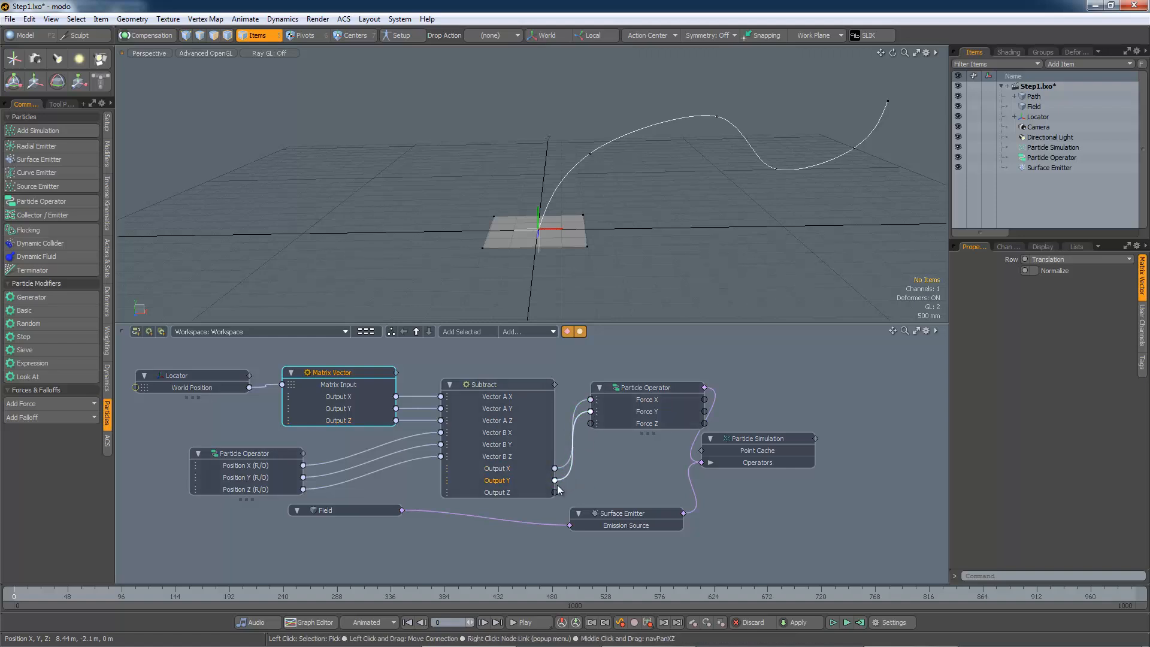
pyautogui.moveTo(554, 492); pyautogui.dragTo(590, 424)
pyautogui.click(845, 623)
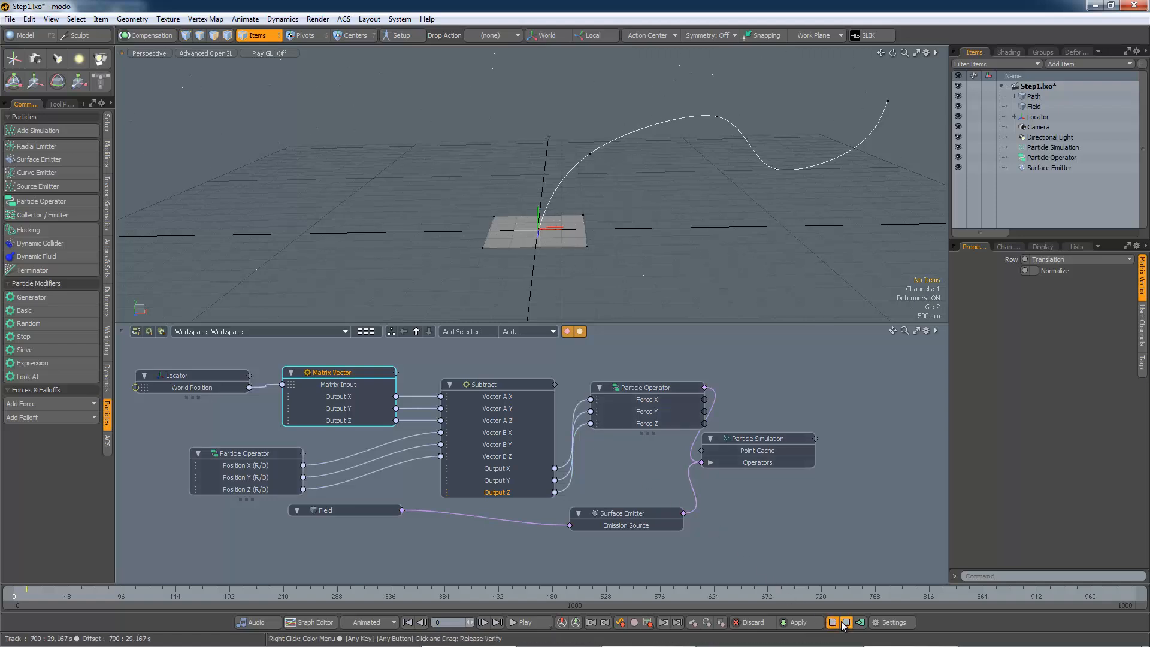
pyautogui.click(845, 623)
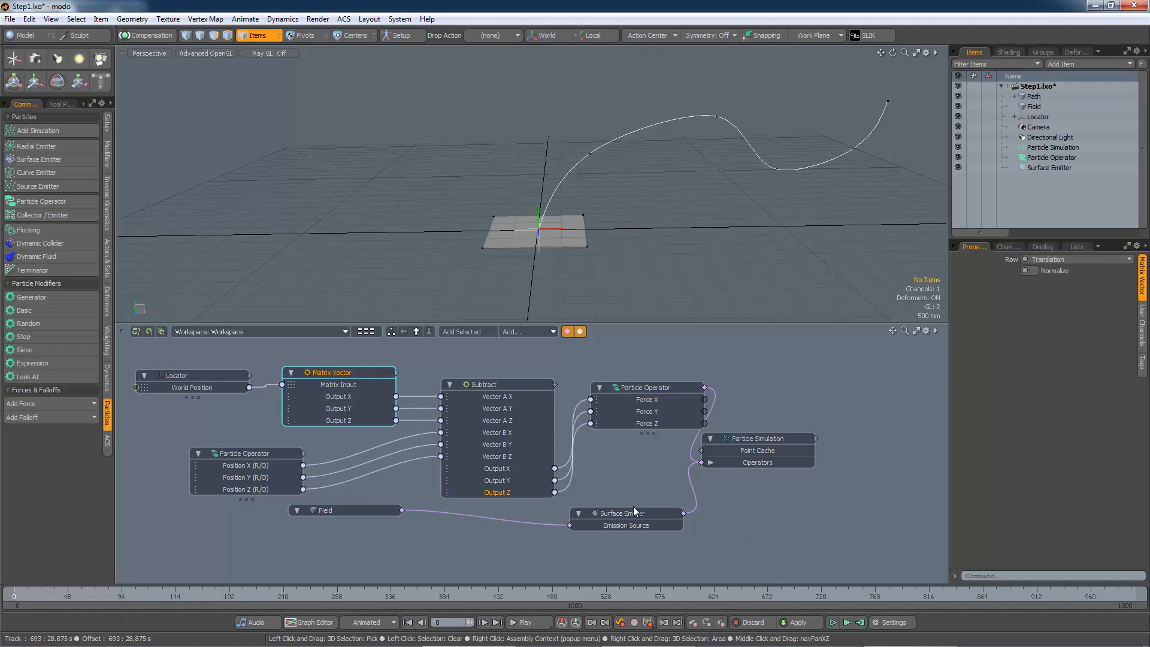
# Rearrange the Particle Simulation, Surface Emitter, Field and Particle Operator nodes in the schematic
pyautogui.moveTo(760, 447); pyautogui.dragTo(853, 465)
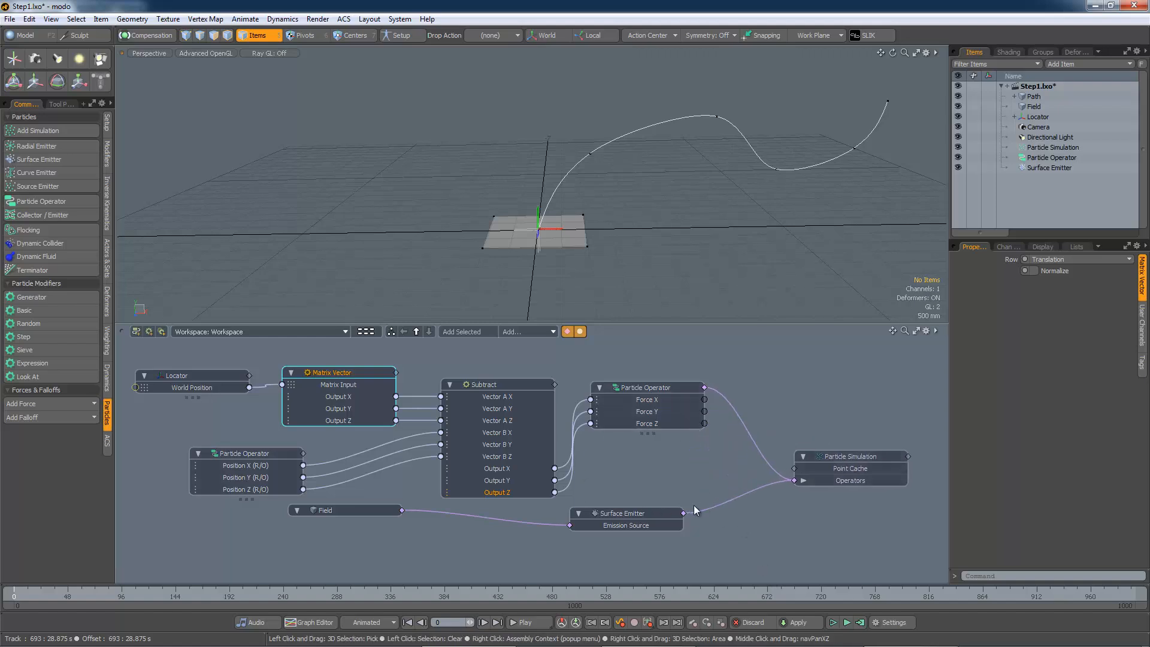
pyautogui.moveTo(623, 512); pyautogui.dragTo(707, 515)
pyautogui.moveTo(376, 510); pyautogui.dragTo(565, 543)
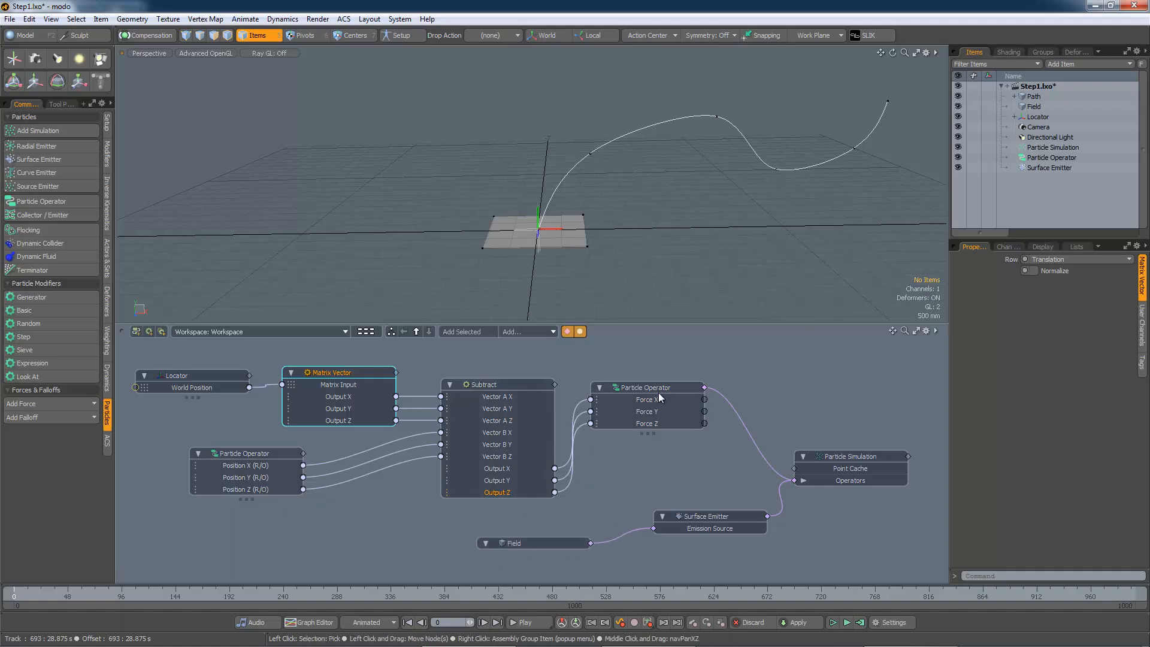
pyautogui.moveTo(658, 389); pyautogui.dragTo(722, 401)
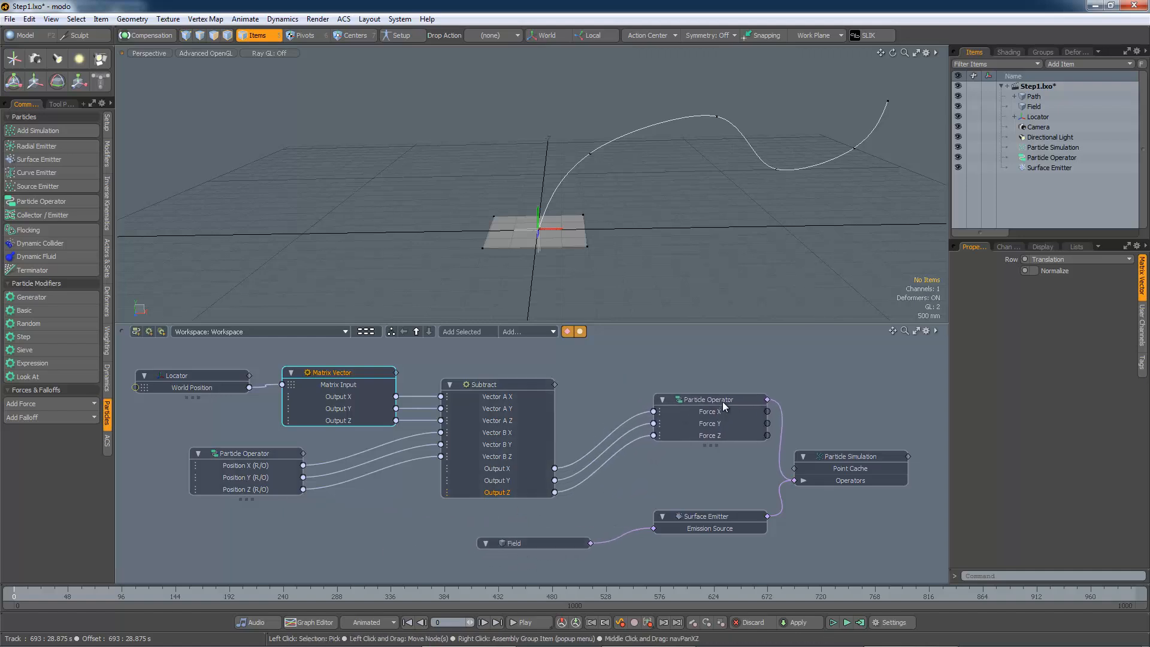
# Disconnect the Subtract outputs from the Particle Operator's Force inputs
pyautogui.click(632, 418)
pyautogui.click(640, 425)
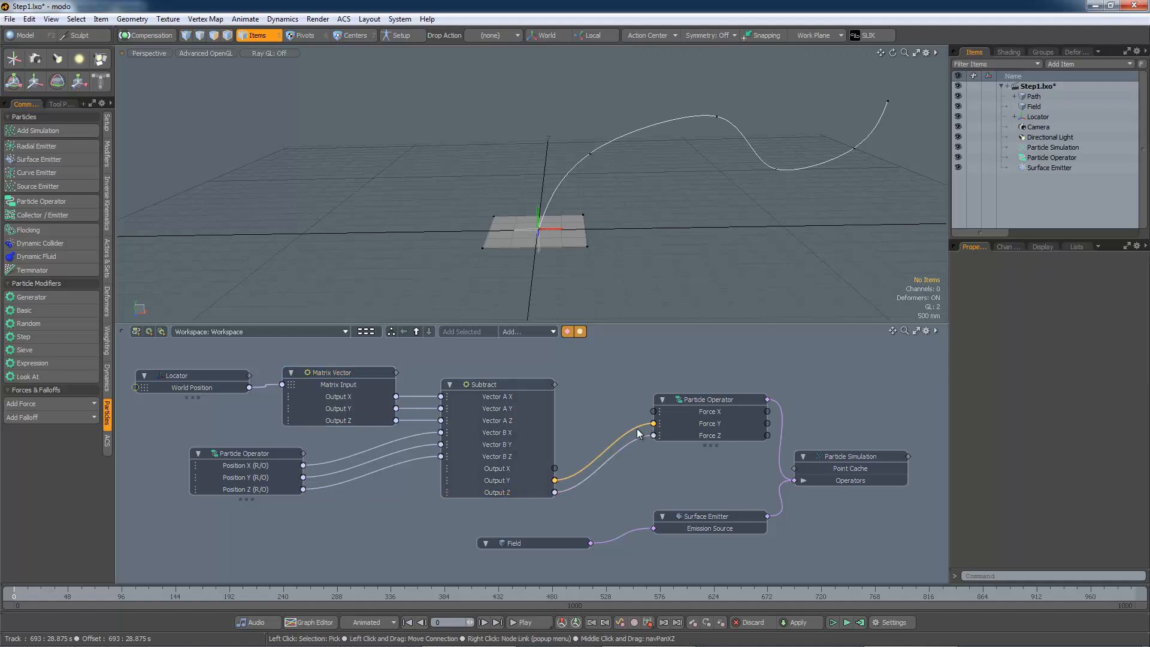
pyautogui.moveTo(639, 427); pyautogui.dragTo(634, 443)
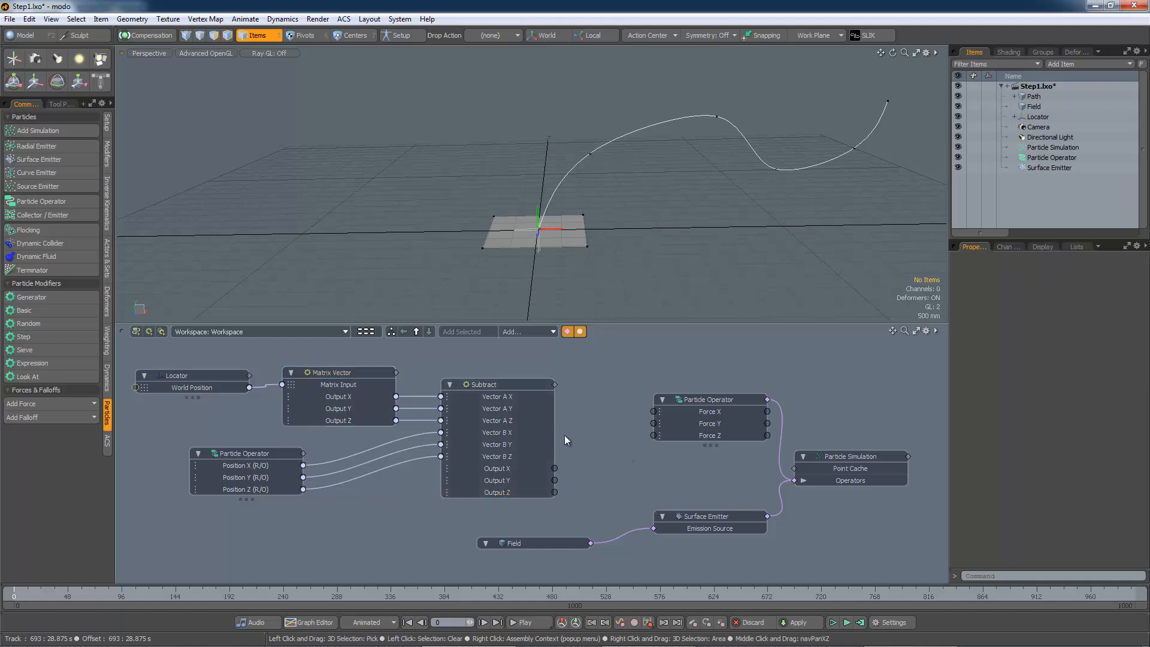
# Add a Vector Set Length node and place it between the Subtract and Particle Operator nodes
pyautogui.click(534, 330)
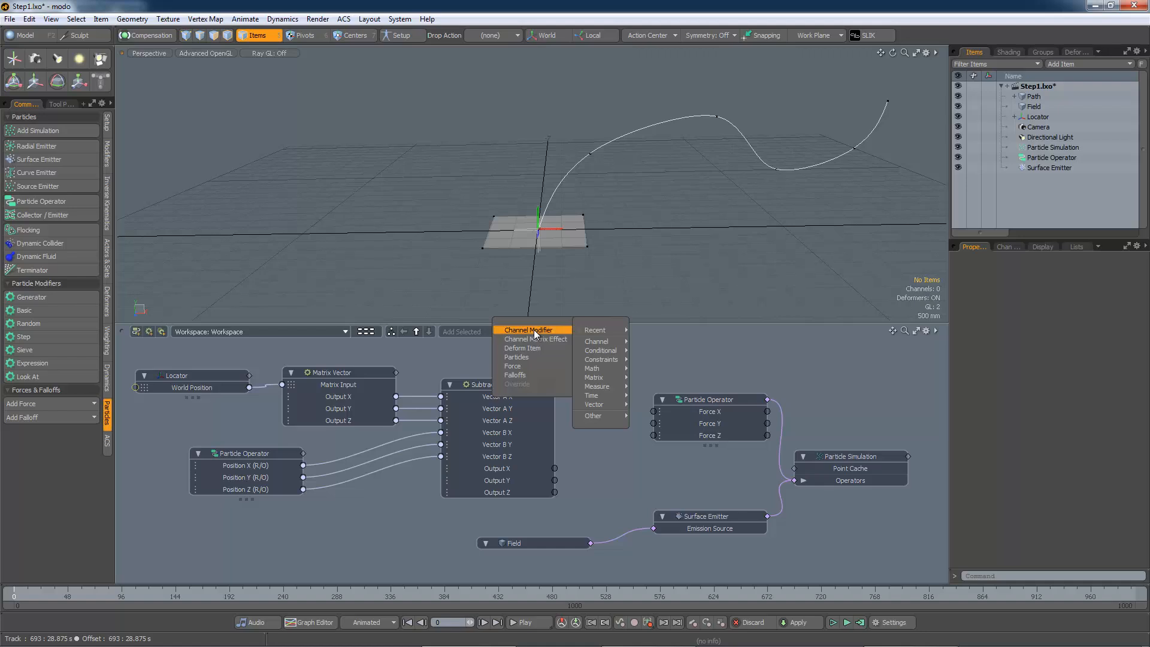
pyautogui.moveTo(602, 410)
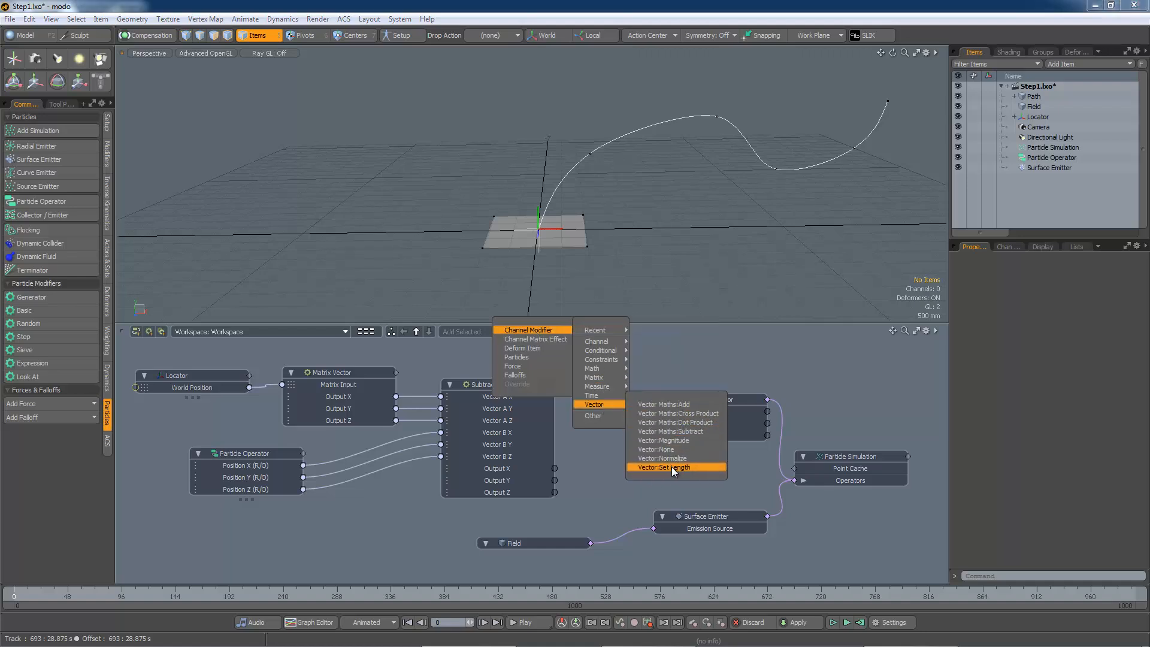
pyautogui.click(664, 467)
pyautogui.moveTo(714, 400); pyautogui.dragTo(764, 388)
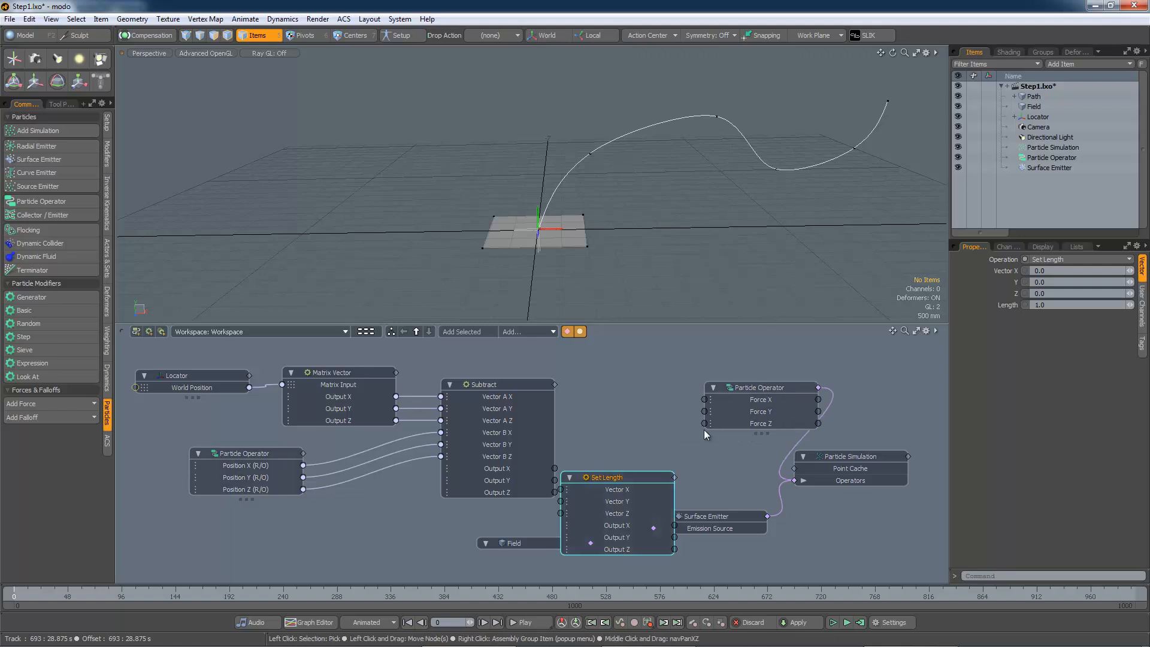
pyautogui.moveTo(630, 477); pyautogui.dragTo(645, 393)
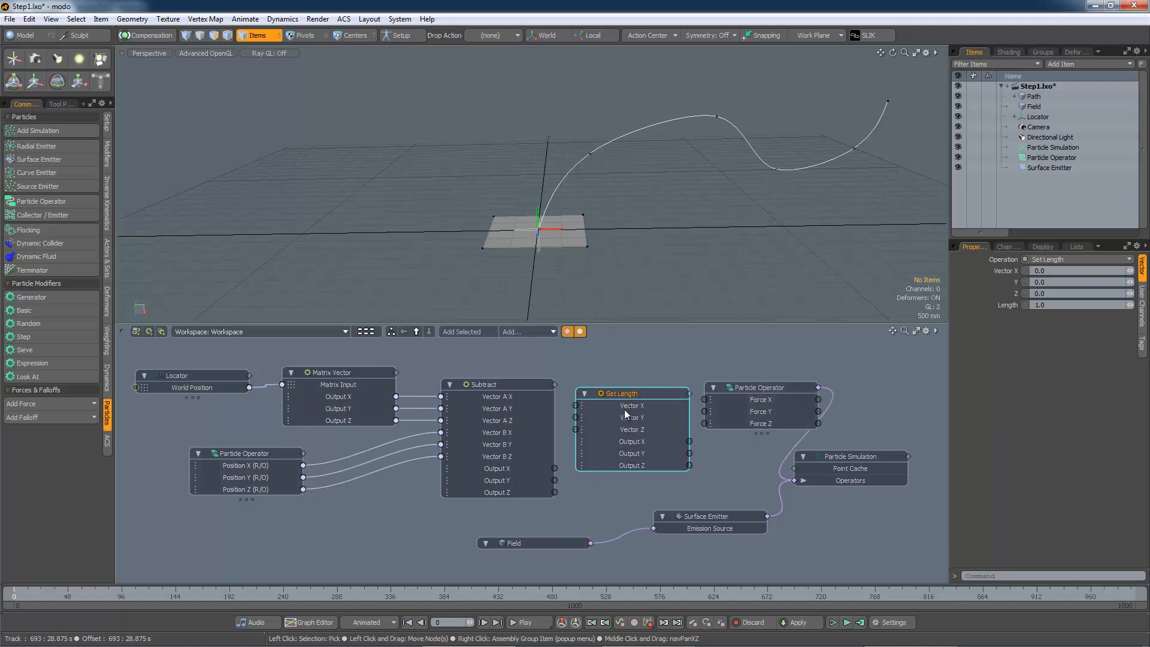
# Route the Subtract outputs into Set Length's Vector X, Y, Z and its outputs into the Particle Operator's Force X, Y, Z
pyautogui.moveTo(555, 469); pyautogui.dragTo(576, 406)
pyautogui.click(555, 478)
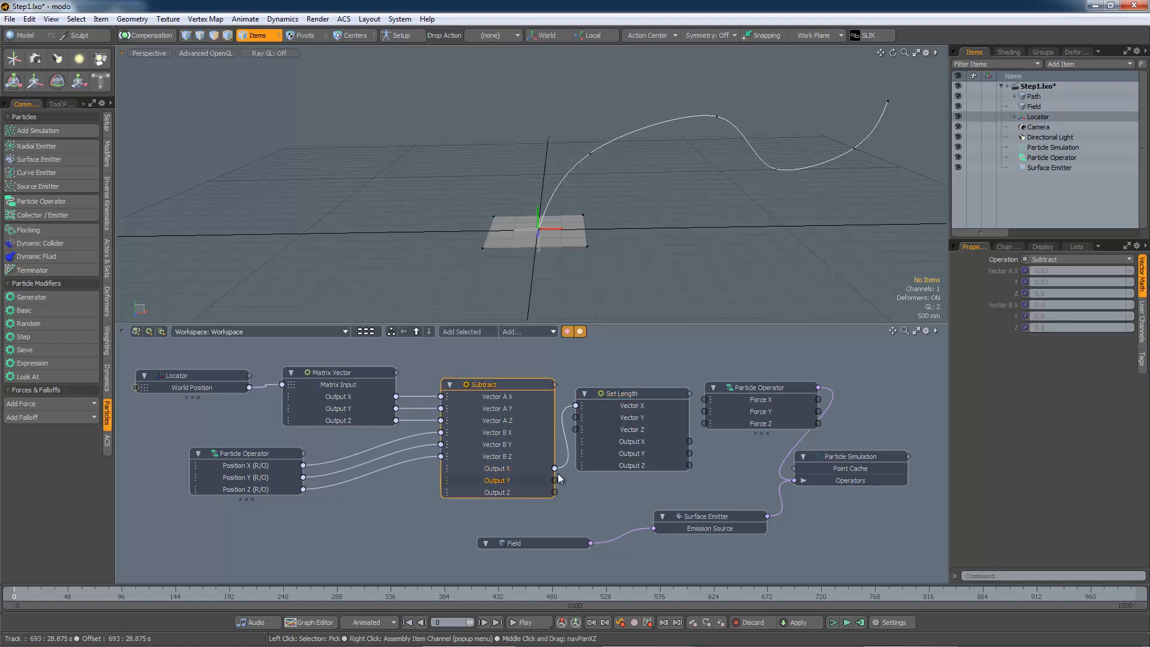
pyautogui.moveTo(554, 480); pyautogui.dragTo(576, 417)
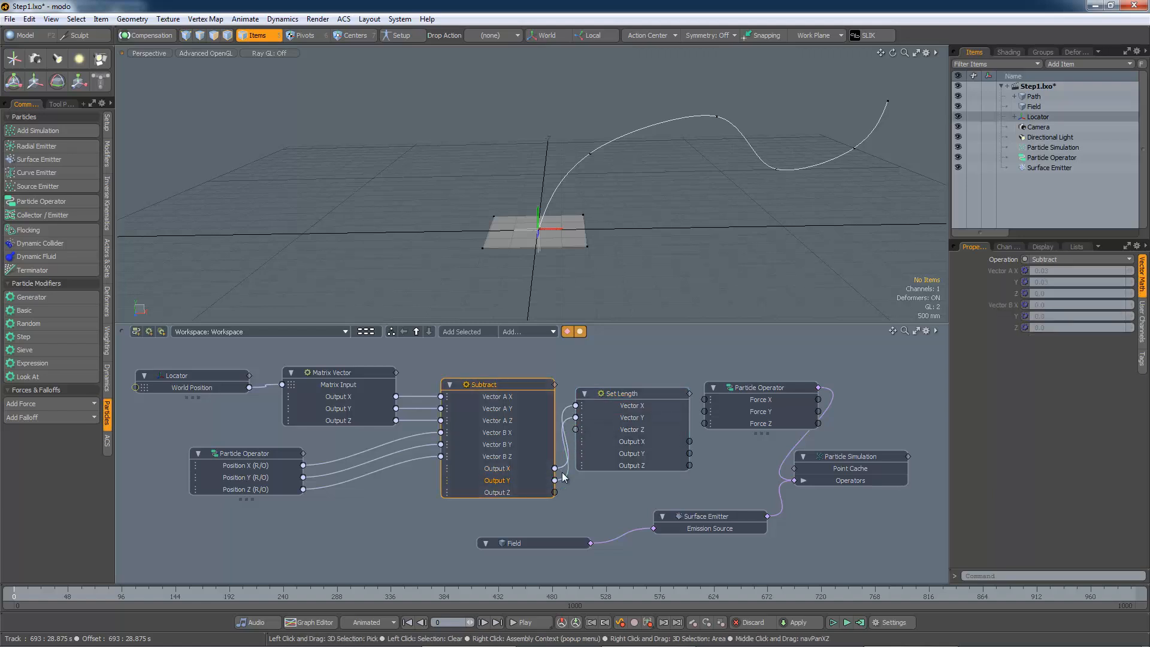
pyautogui.moveTo(557, 491); pyautogui.dragTo(575, 429)
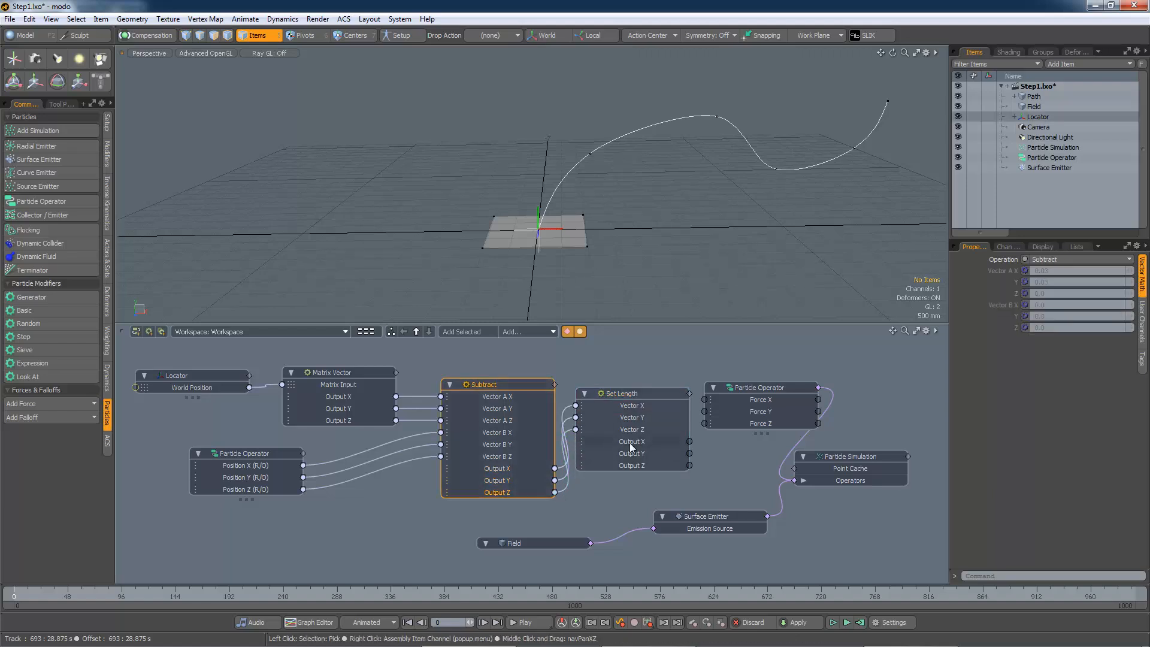
pyautogui.moveTo(742, 391); pyautogui.dragTo(761, 379)
pyautogui.moveTo(689, 441); pyautogui.dragTo(726, 411)
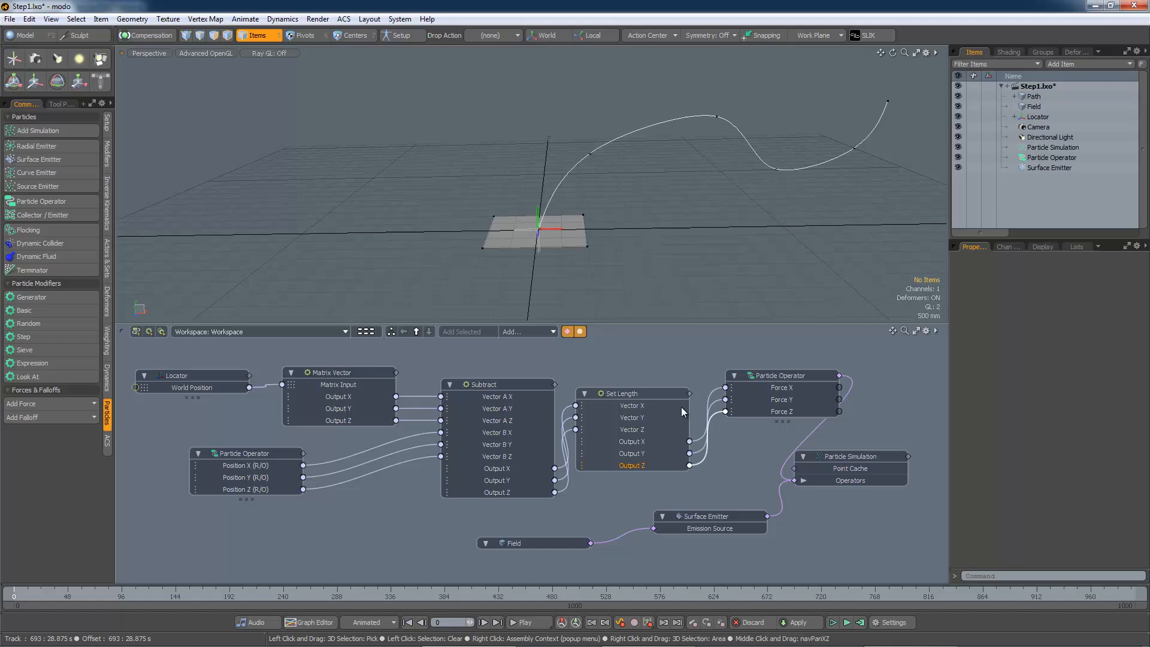
# Expose the Length channel as an input on the Set Length node
pyautogui.click(649, 397)
pyautogui.click(1005, 246)
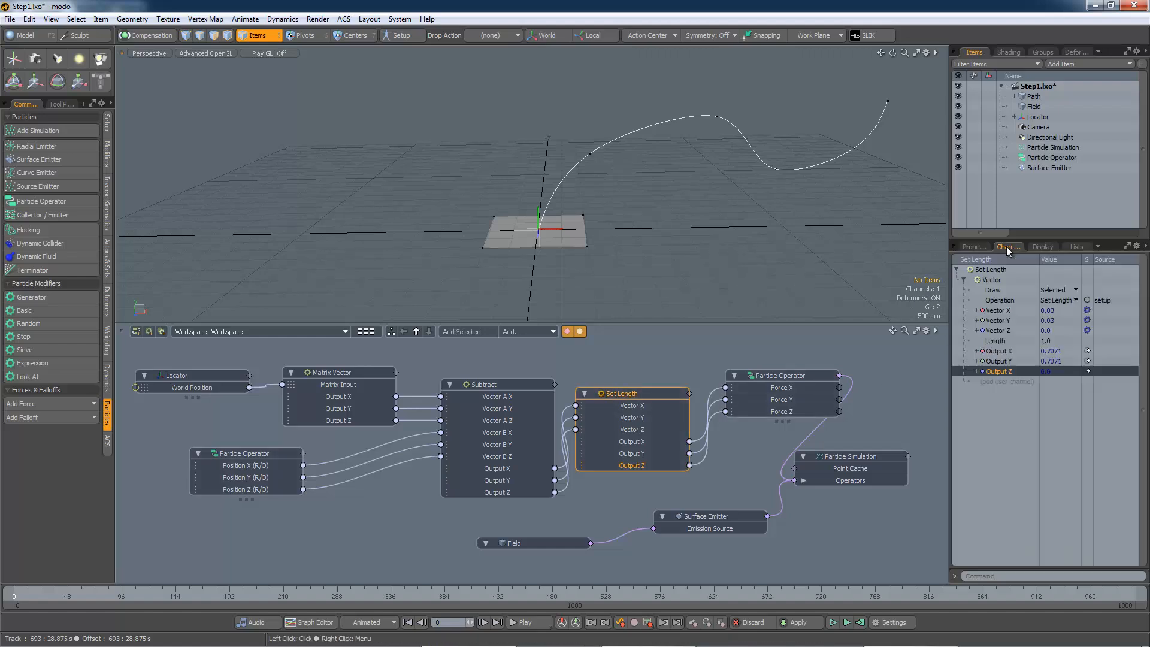
pyautogui.click(997, 340)
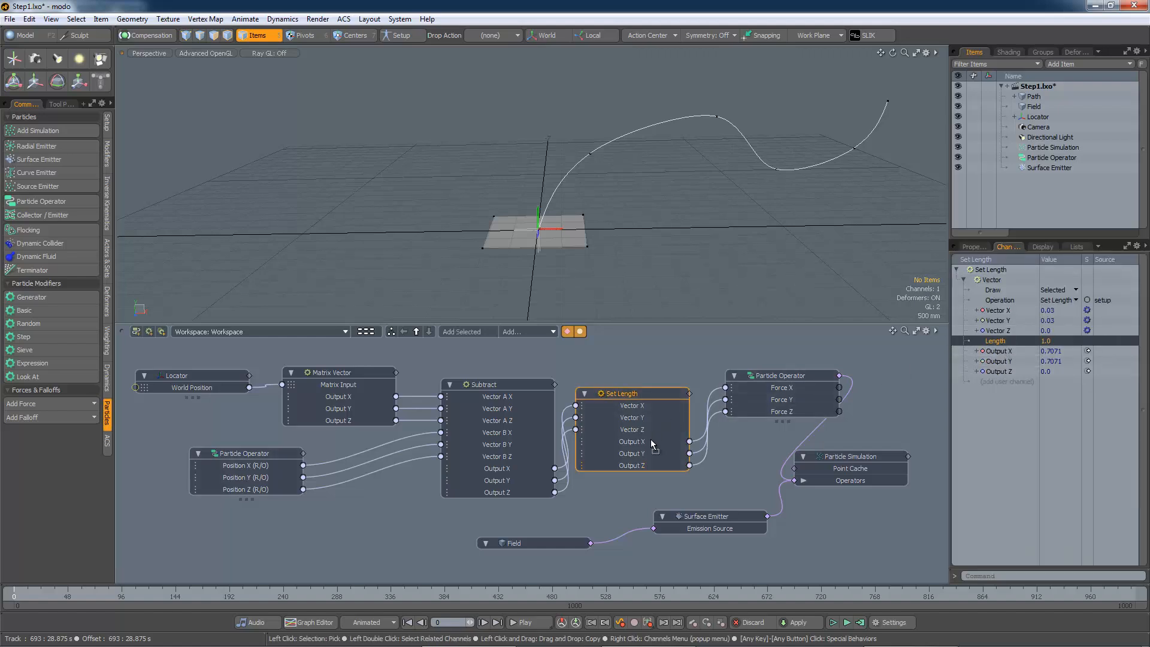
pyautogui.moveTo(651, 442); pyautogui.dragTo(650, 443)
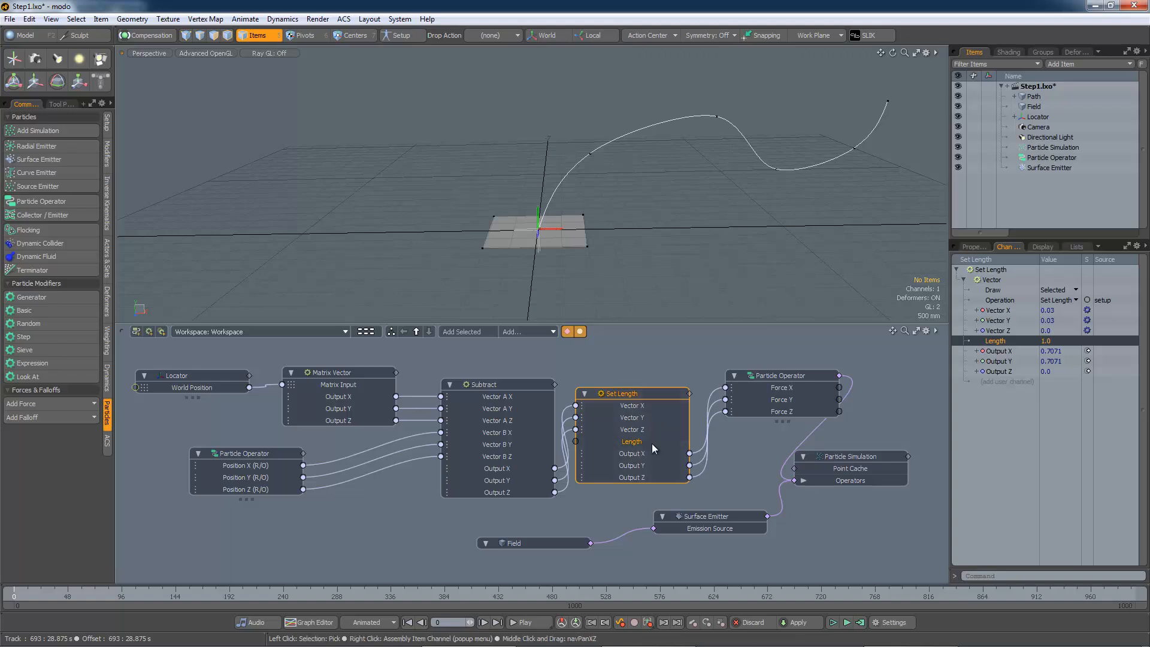
# Set the Set Length node's Length to 0.001 and run the particle simulation
pyautogui.doubleClick(634, 445)
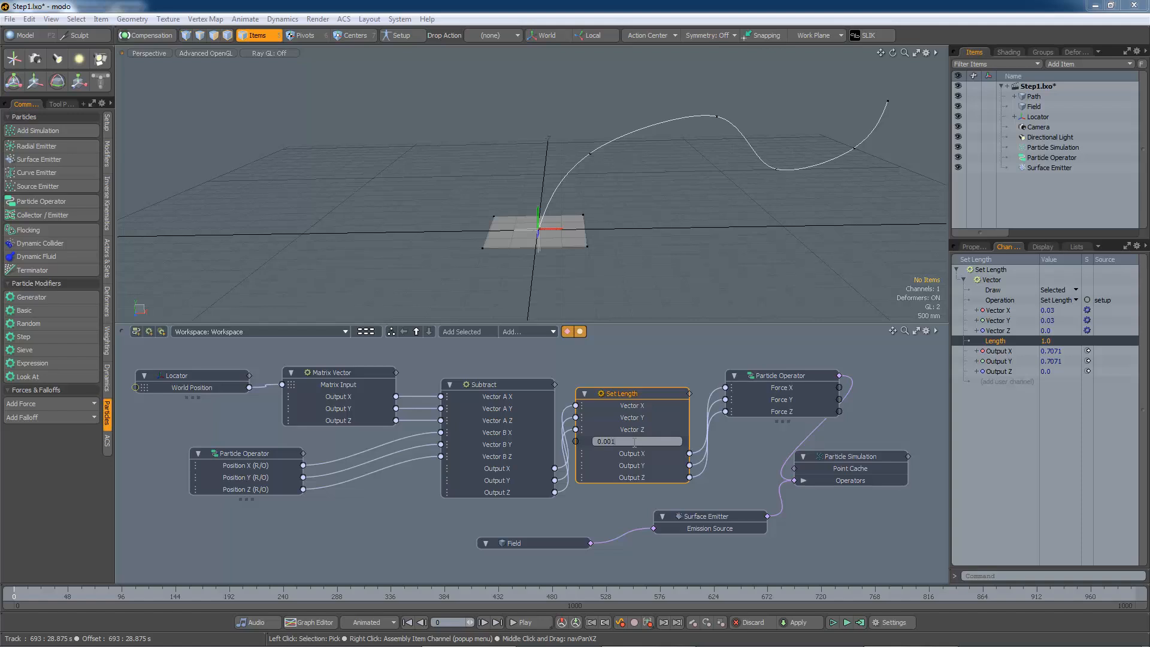
pyautogui.press('Return')
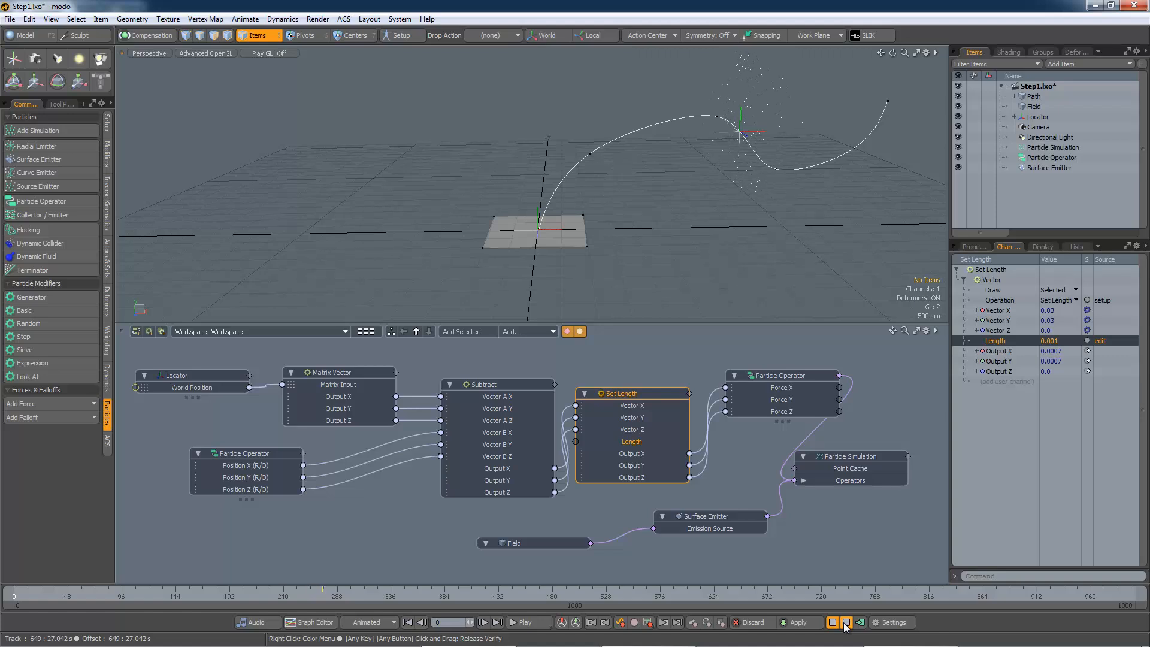
pyautogui.click(845, 622)
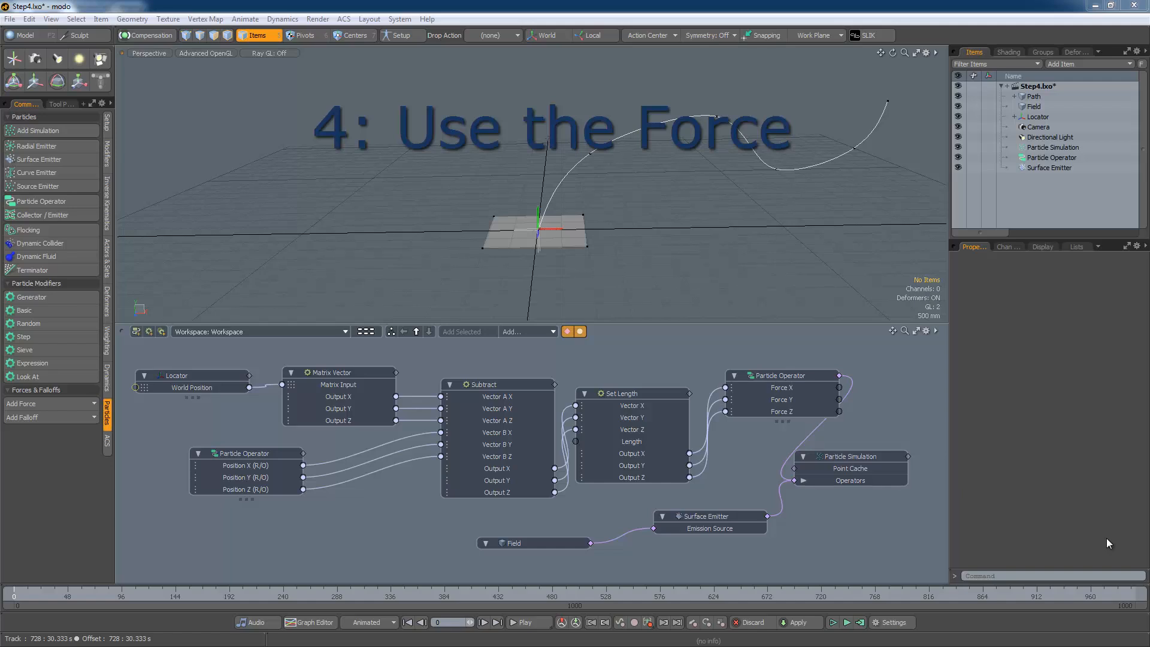
# Change the Set Length node's Length to 0.01 and rerun the simulation
pyautogui.click(631, 444)
pyautogui.click(631, 445)
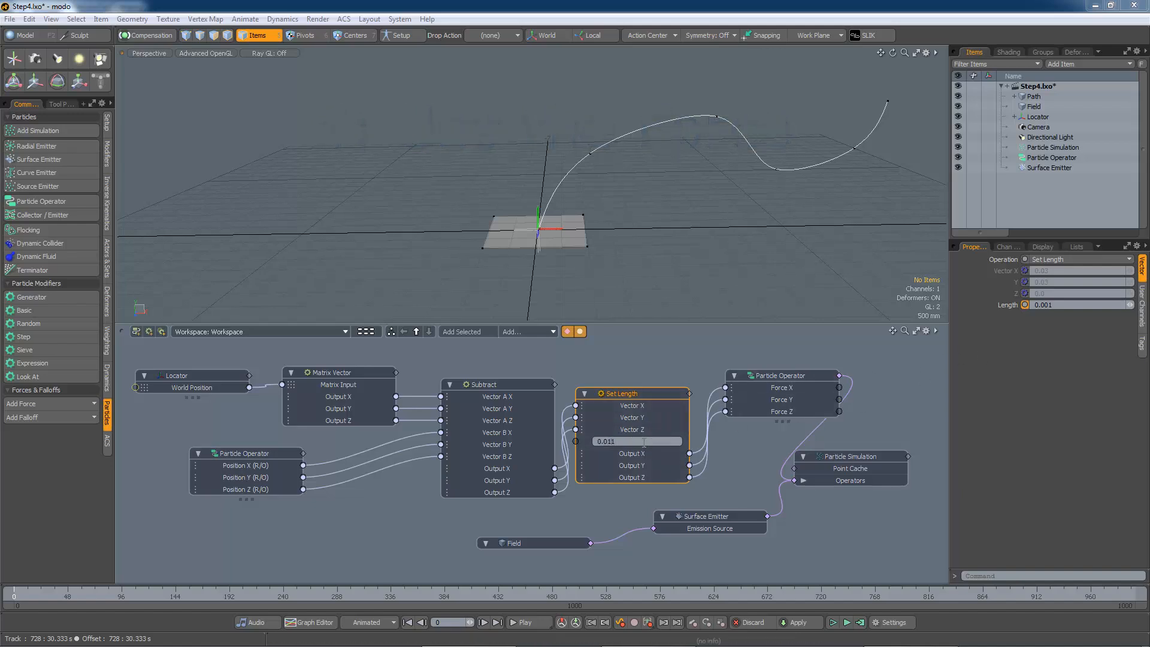
pyautogui.press('Return')
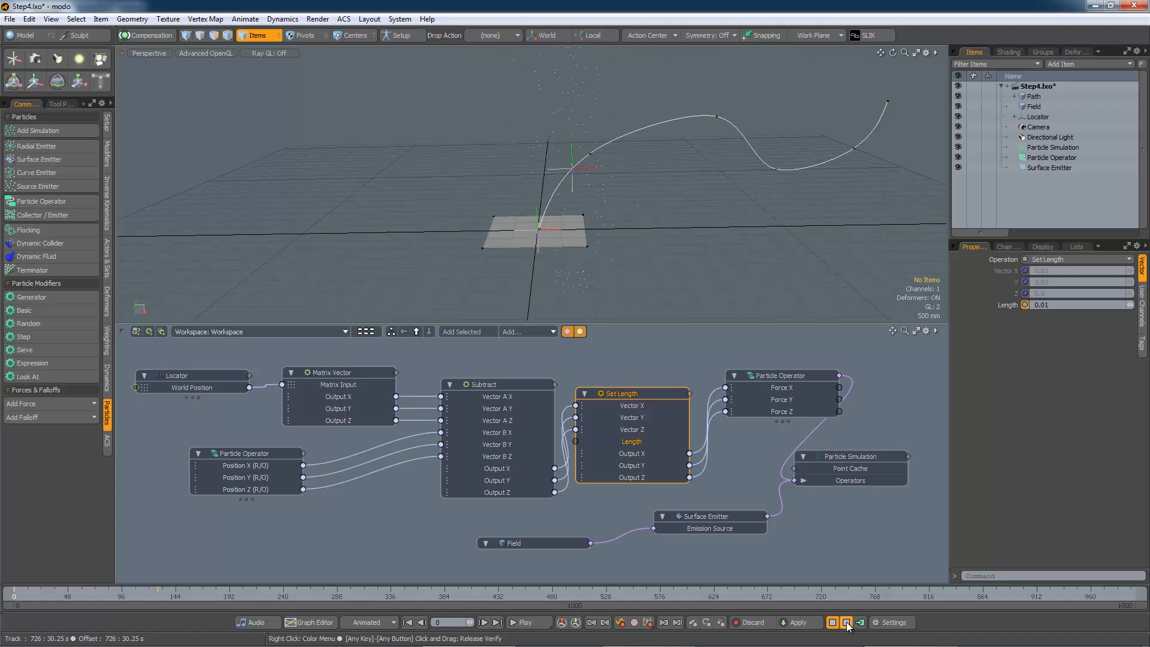
pyautogui.click(846, 622)
# Enable Use Drag on the Particle Simulation, set Drag to 0.1, and run the simulation
pyautogui.click(843, 460)
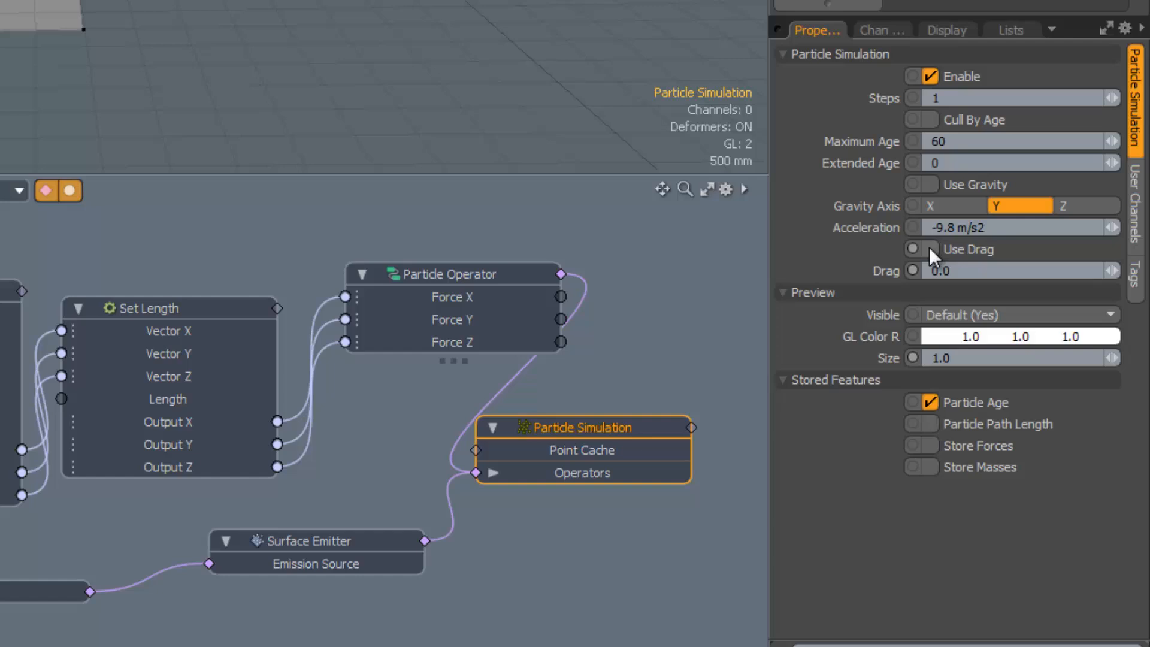
pyautogui.click(1033, 362)
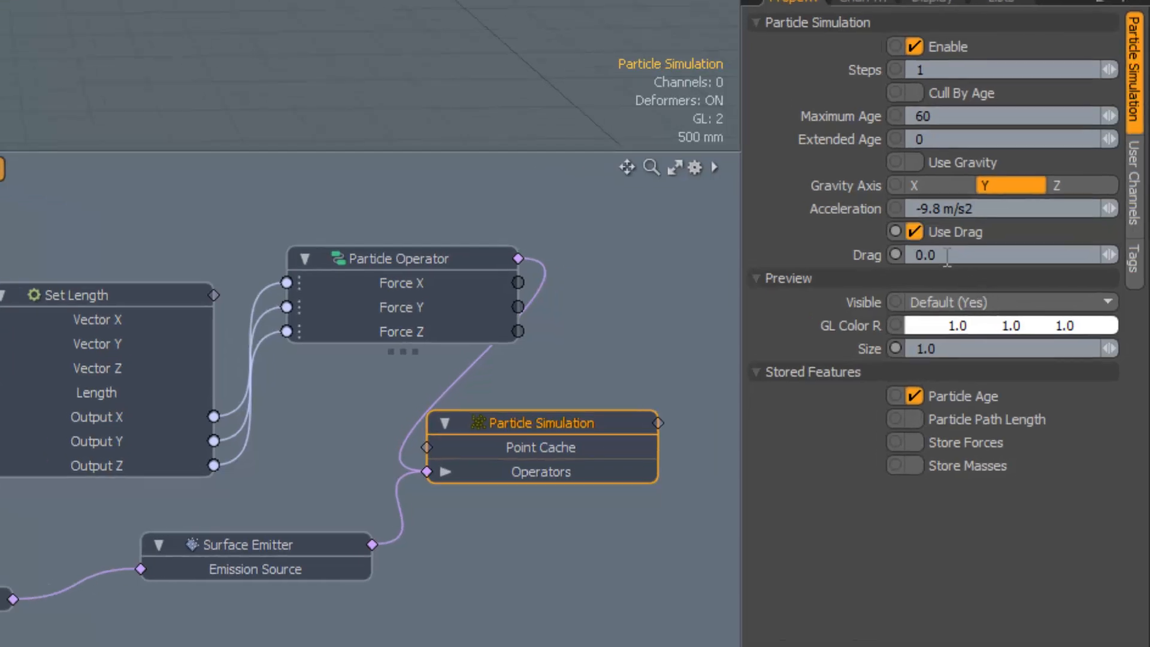
pyautogui.click(907, 255)
pyautogui.write('0.1')
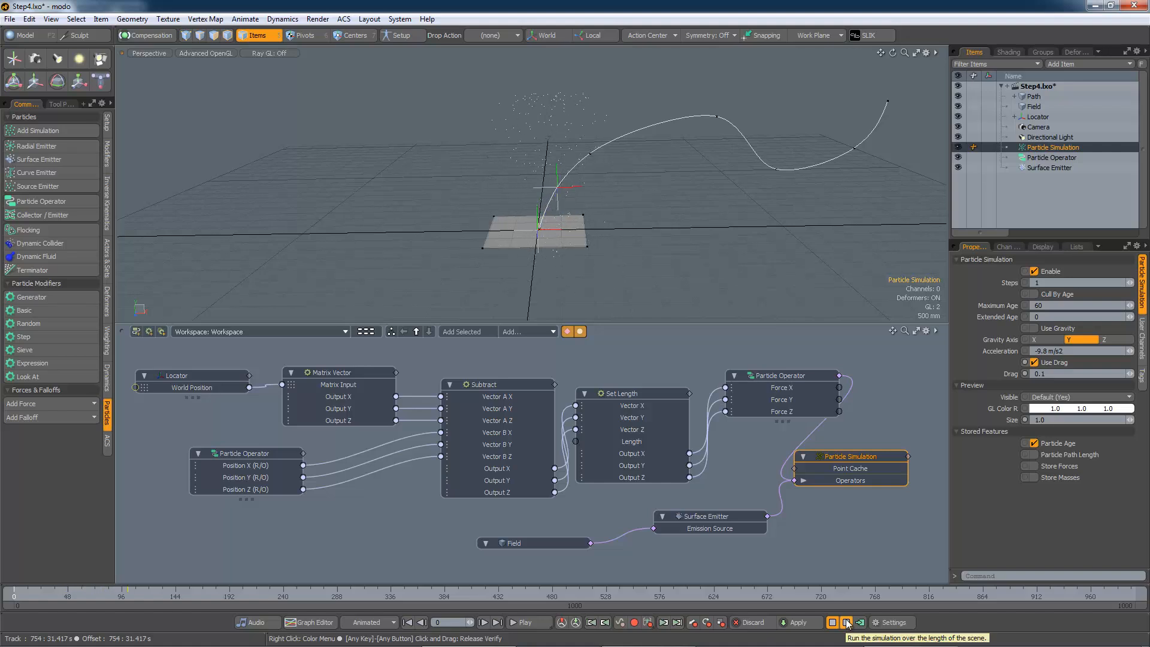
pyautogui.click(847, 622)
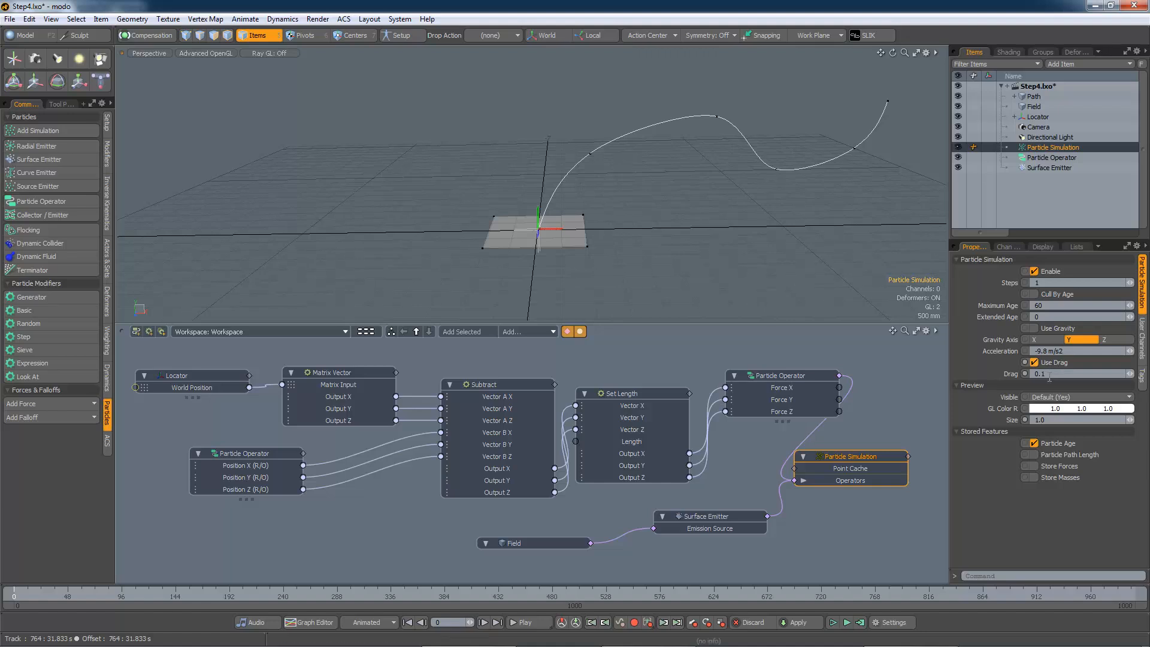
# Set the Particle Simulation's Drag to 1.0 and rerun the simulation
pyautogui.write('1')
pyautogui.press('Tab')
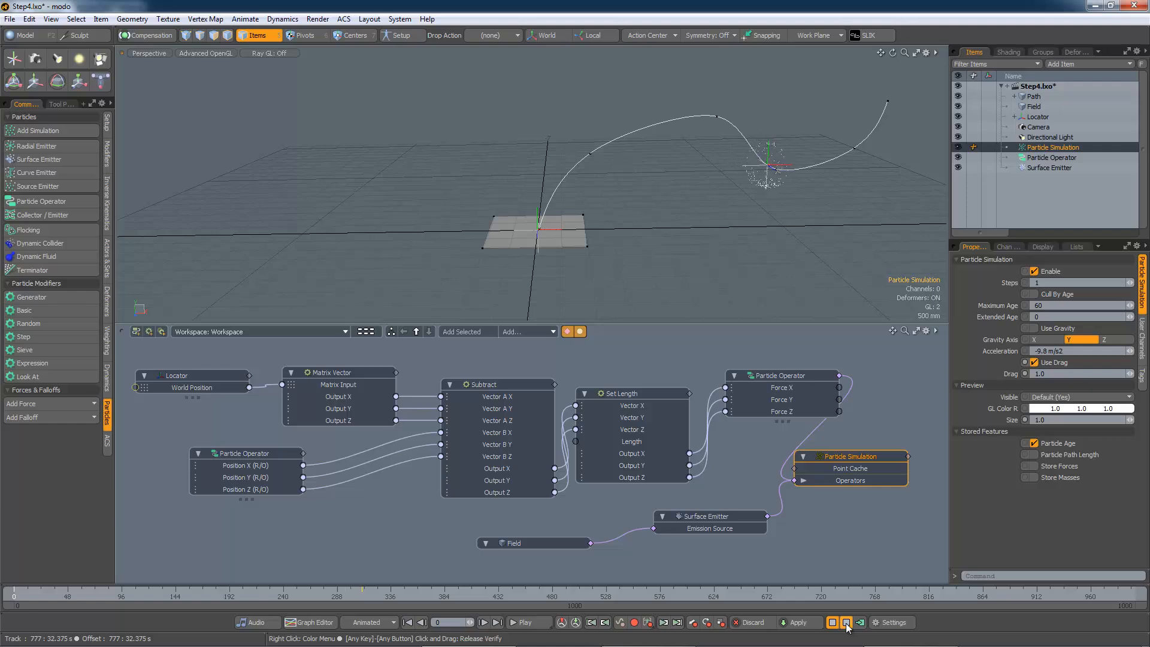
pyautogui.click(846, 623)
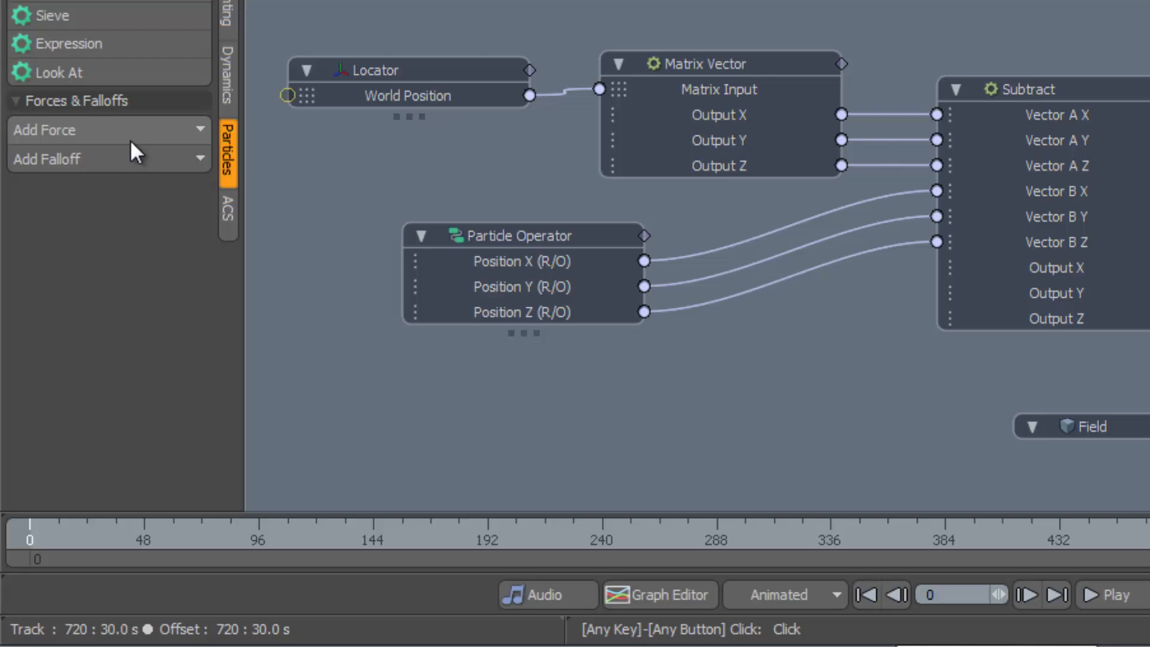
# Add a Turbulence Force, connect it to the Particle Simulation's operators, and run the simulation
pyautogui.click(62, 404)
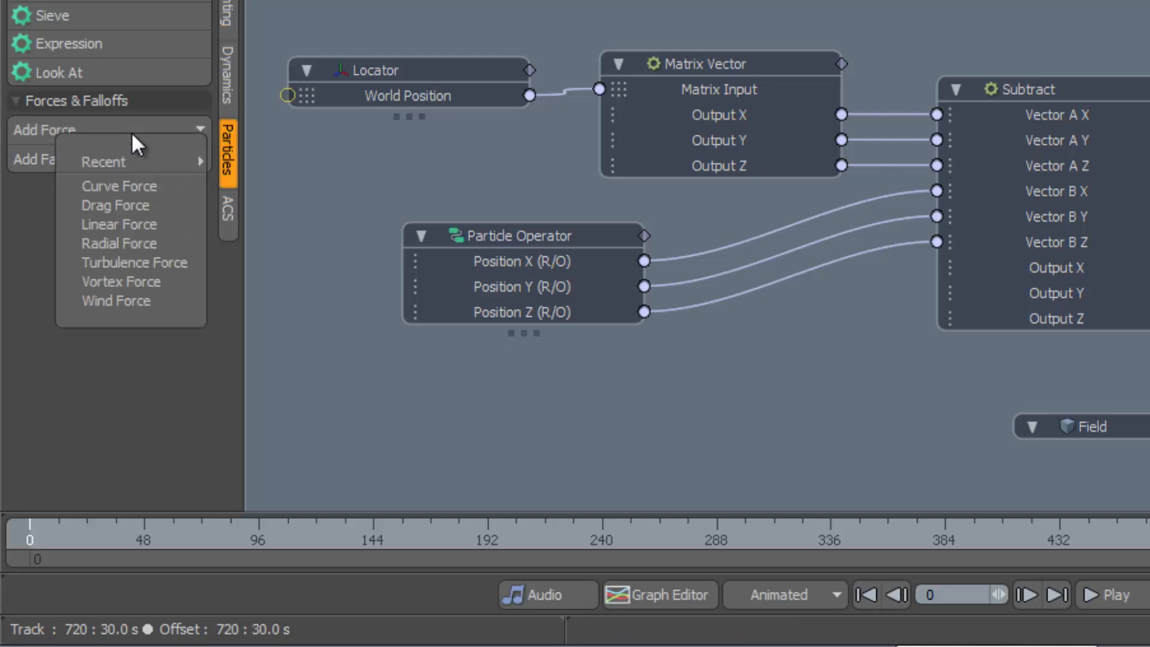
pyautogui.click(138, 244)
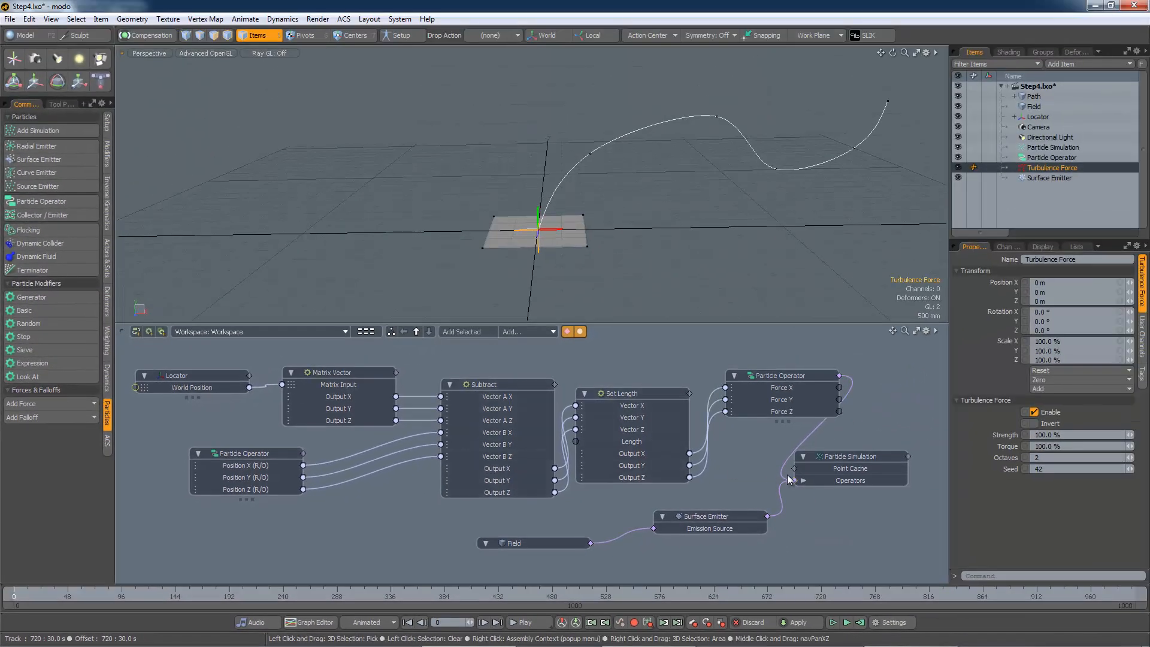
pyautogui.doubleClick(793, 479)
pyautogui.moveTo(733, 474); pyautogui.dragTo(820, 340)
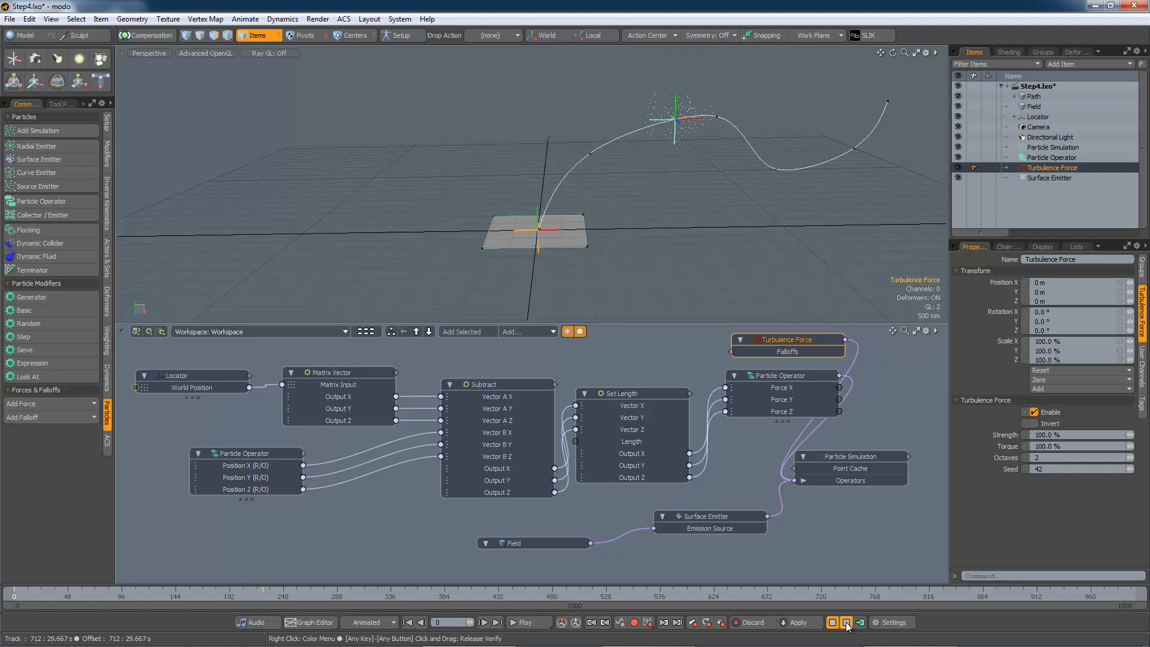
pyautogui.click(846, 624)
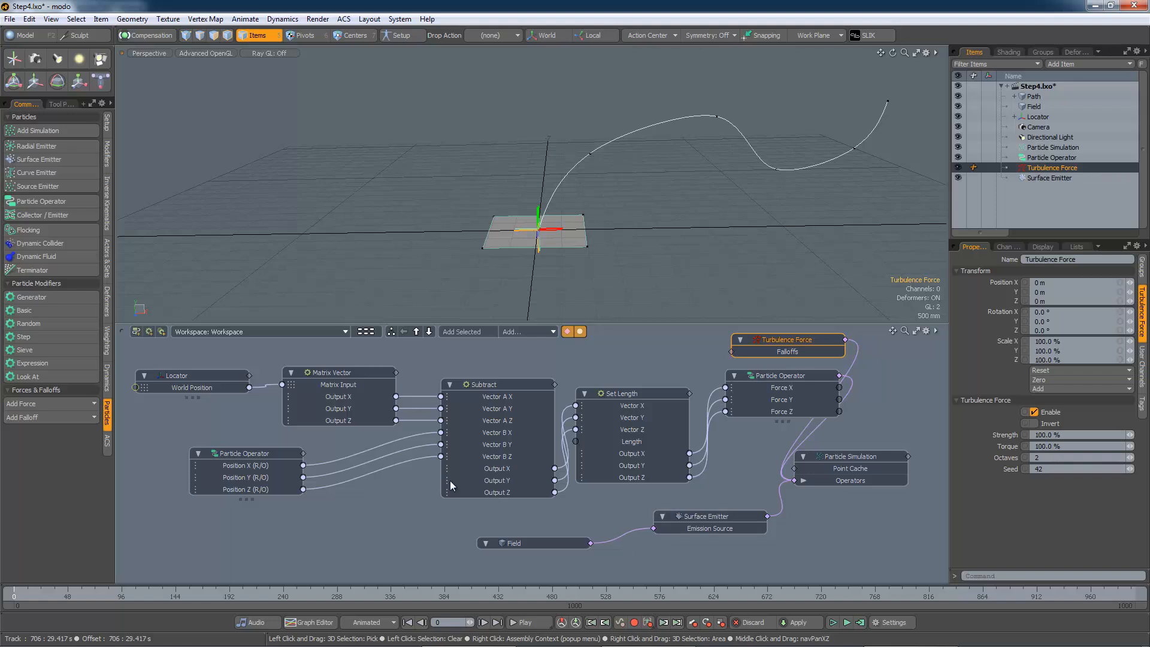
# Add a Particle Flocking modifier and arrange the Flocking, Turbulence Force and Particle Operator nodes above the simulation
pyautogui.click(49, 230)
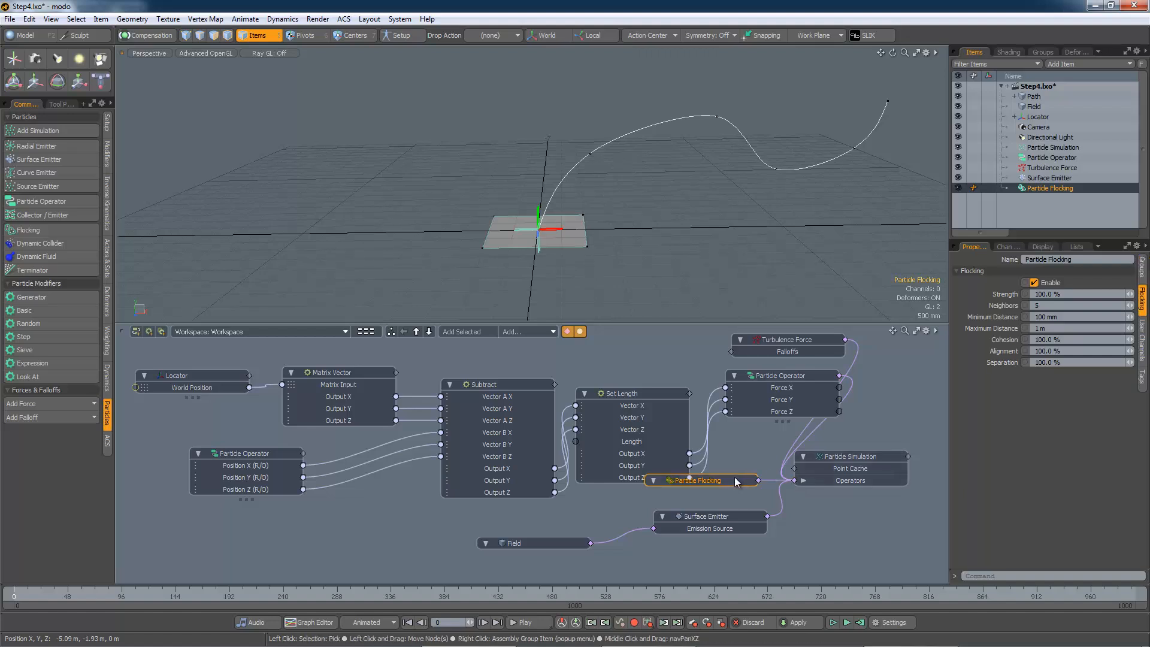
pyautogui.moveTo(736, 482); pyautogui.dragTo(880, 335)
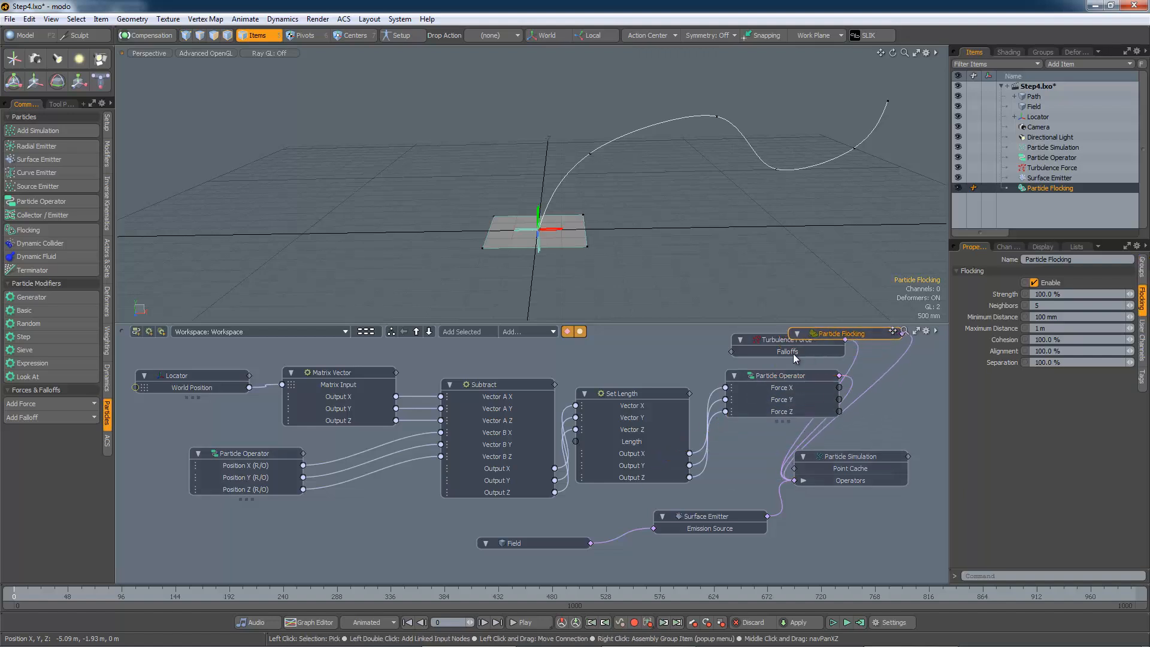
pyautogui.moveTo(777, 376); pyautogui.dragTo(760, 397)
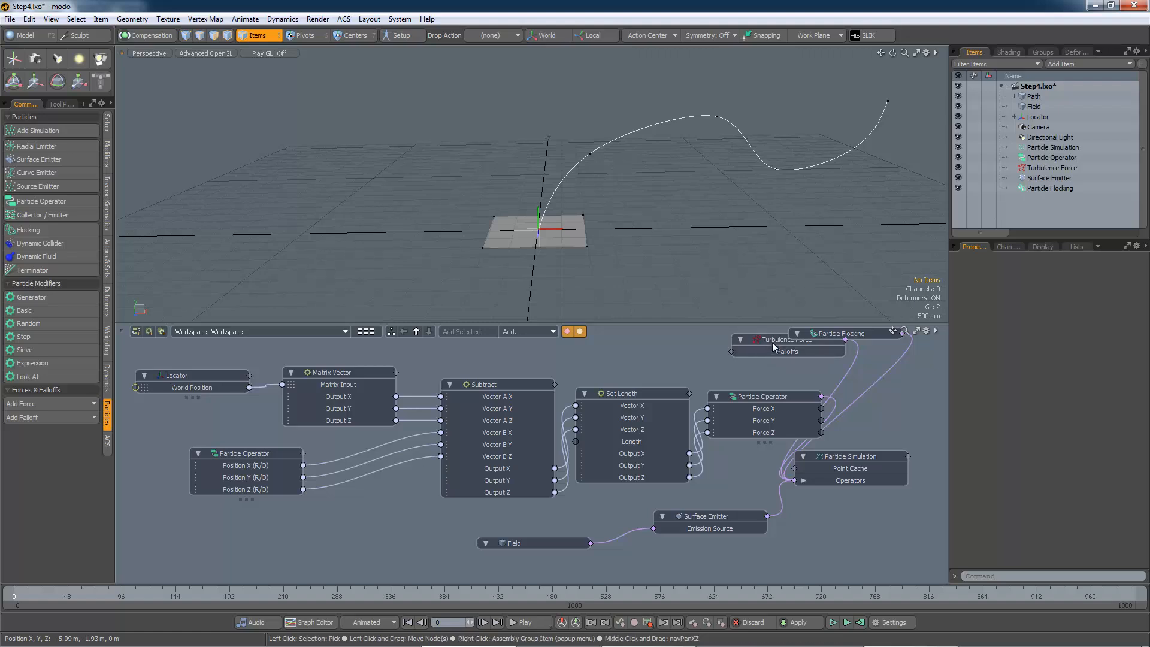
pyautogui.moveTo(772, 346); pyautogui.dragTo(751, 370)
pyautogui.moveTo(831, 334); pyautogui.dragTo(775, 337)
pyautogui.click(810, 337)
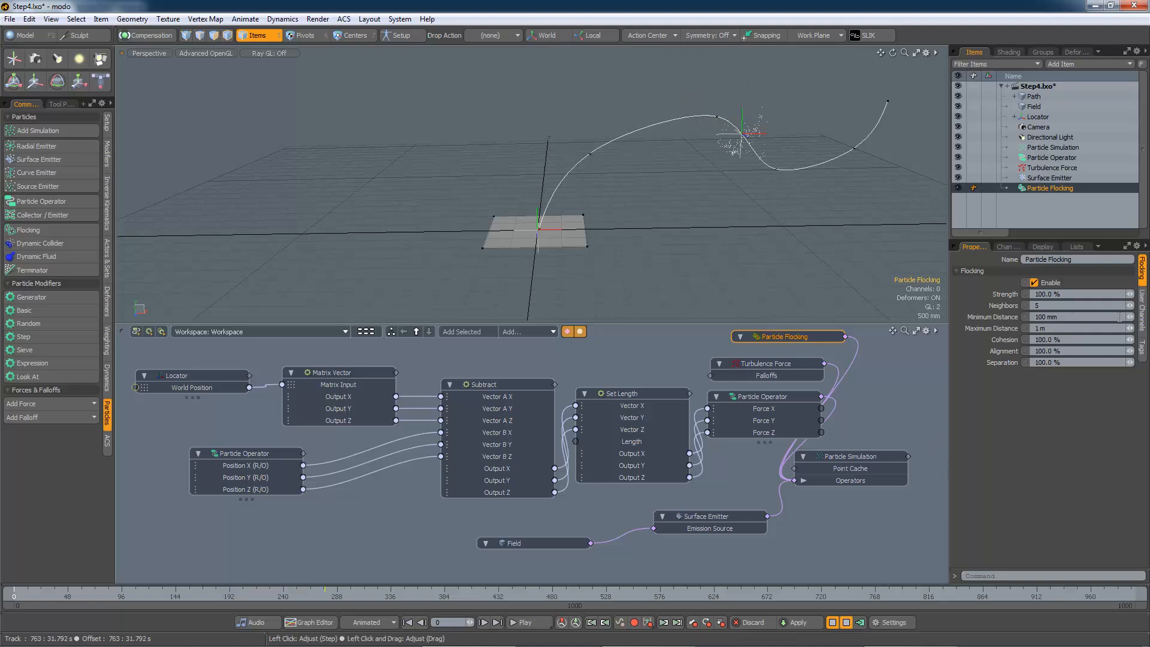
pyautogui.moveTo(1131, 317); pyautogui.dragTo(1149, 316)
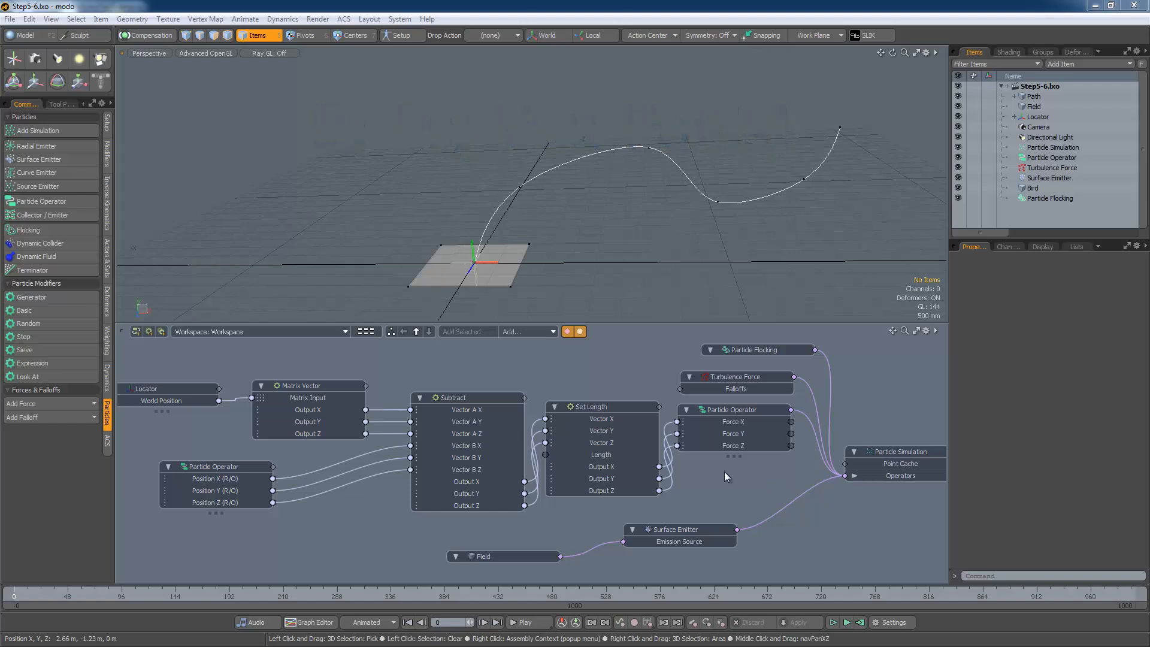
# Create a new schematic workspace named Flocking
pyautogui.click(137, 332)
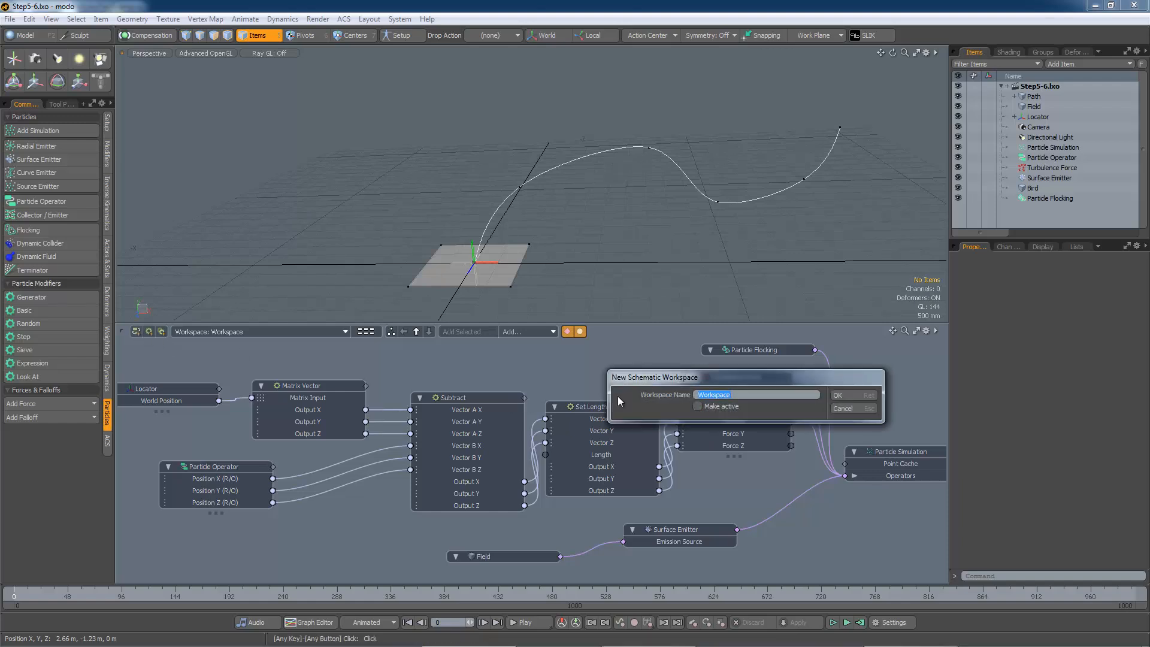
pyautogui.write('Flocking')
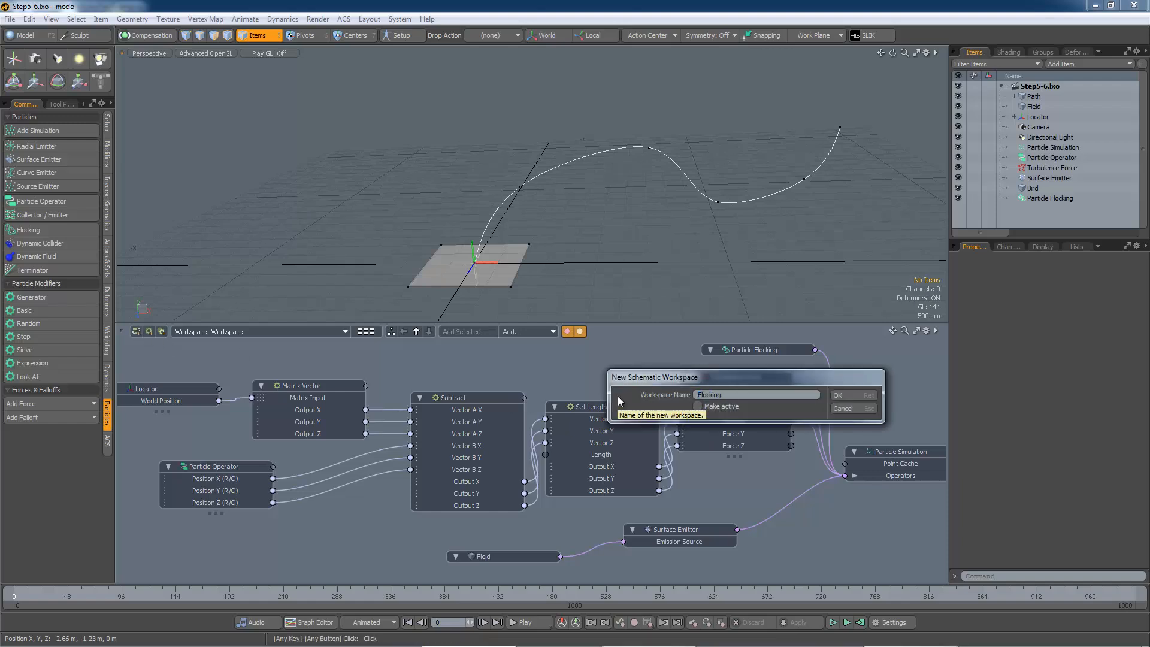
pyautogui.click(843, 397)
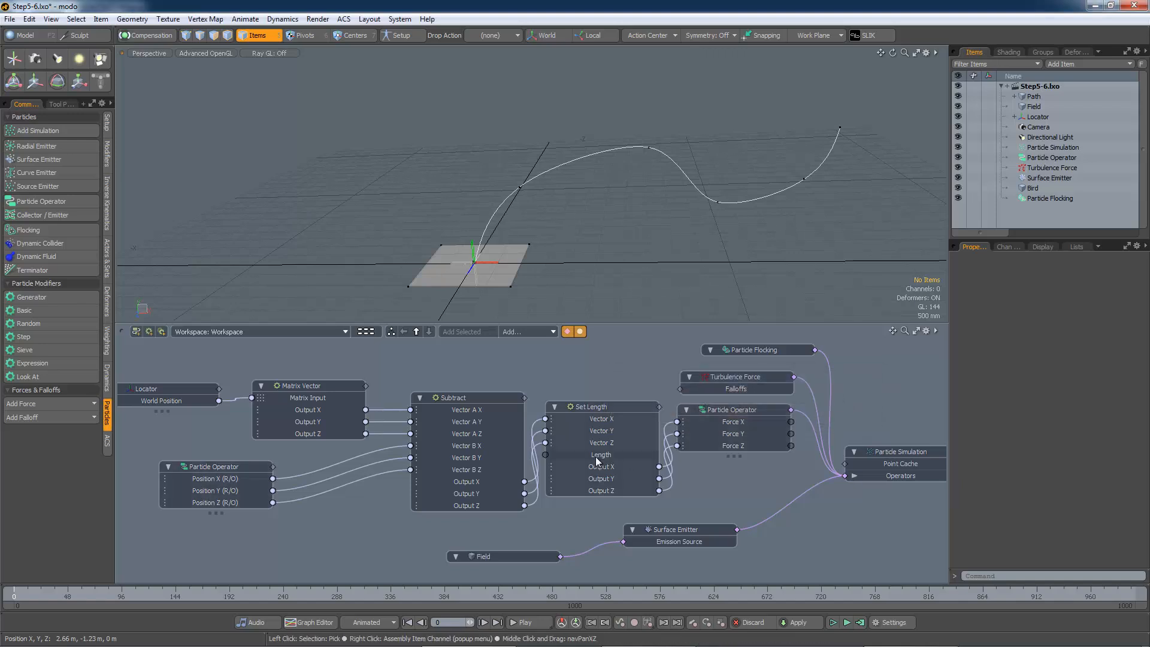
# Select all schematic nodes and move them into the Flocking workspace
pyautogui.moveTo(170, 426)
pyautogui.mouseDown()
pyautogui.moveTo(221, 520)
pyautogui.moveTo(494, 447)
pyautogui.moveTo(685, 422)
pyautogui.mouseUp()
pyautogui.moveTo(824, 372)
pyautogui.mouseDown()
pyautogui.moveTo(886, 473)
pyautogui.moveTo(498, 556)
pyautogui.moveTo(475, 485)
pyautogui.mouseUp()
pyautogui.rightClick(471, 445)
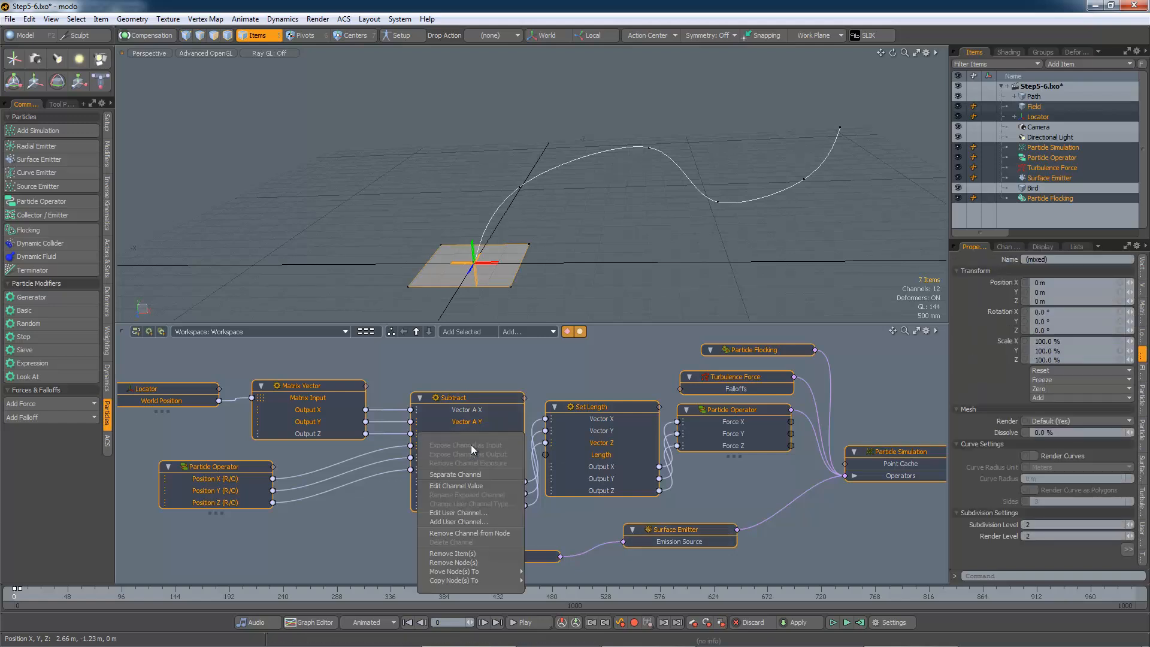
pyautogui.moveTo(479, 572)
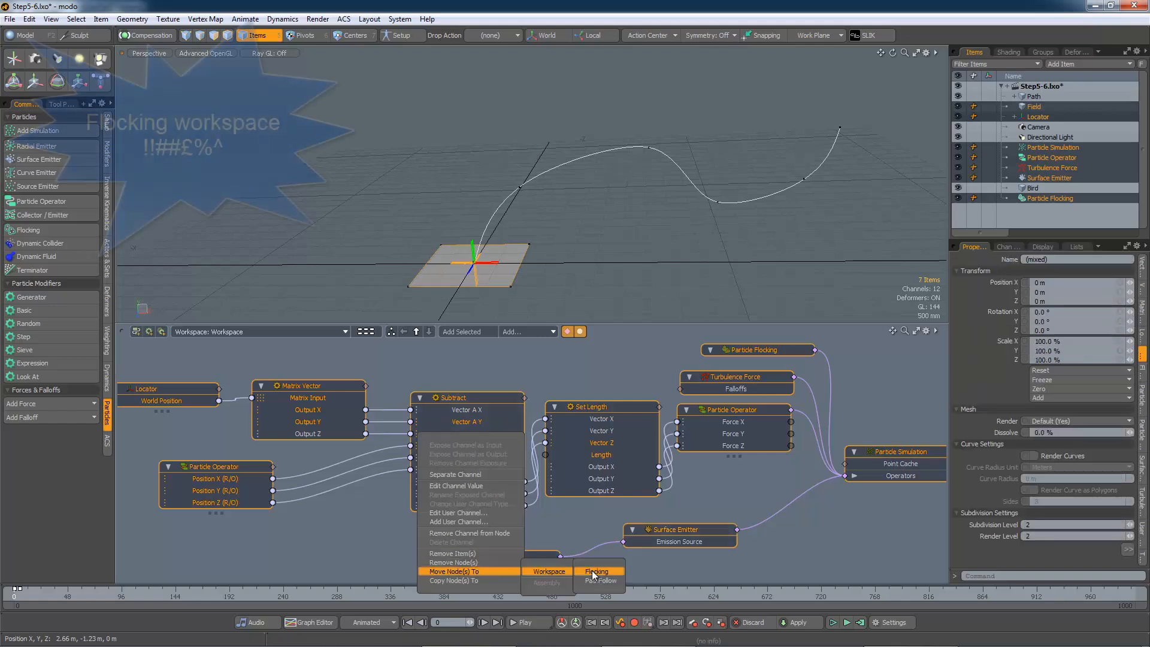
pyautogui.click(591, 570)
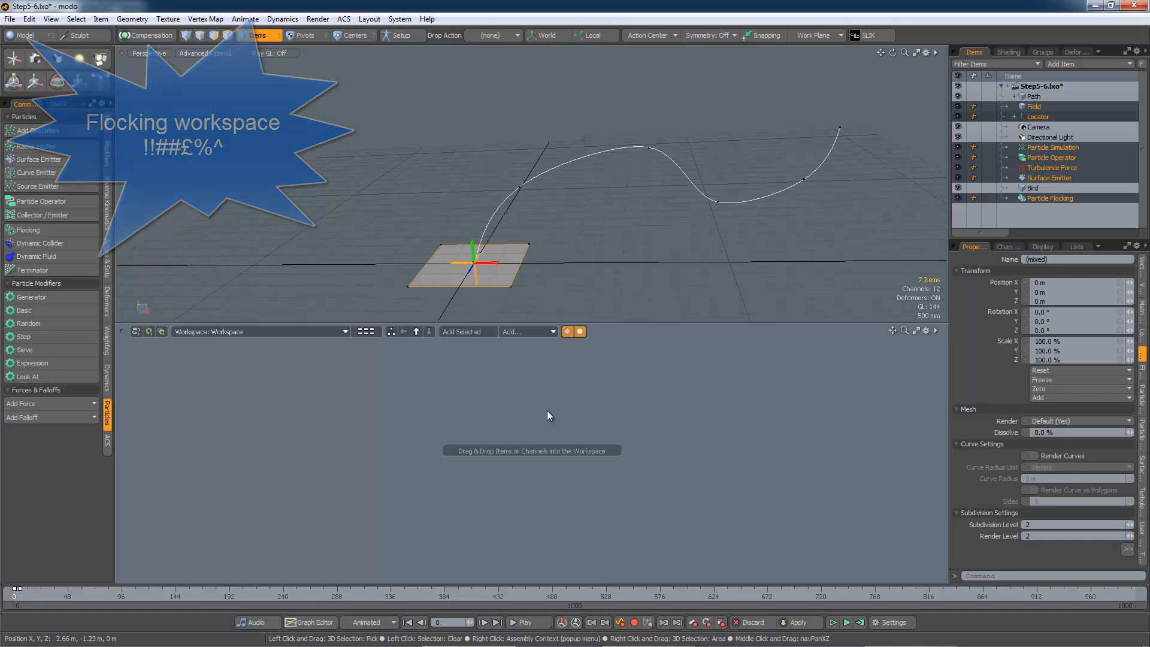
# Bring the Particle Simulation and a newly added Replicator item into the empty workspace as nodes
pyautogui.click(688, 406)
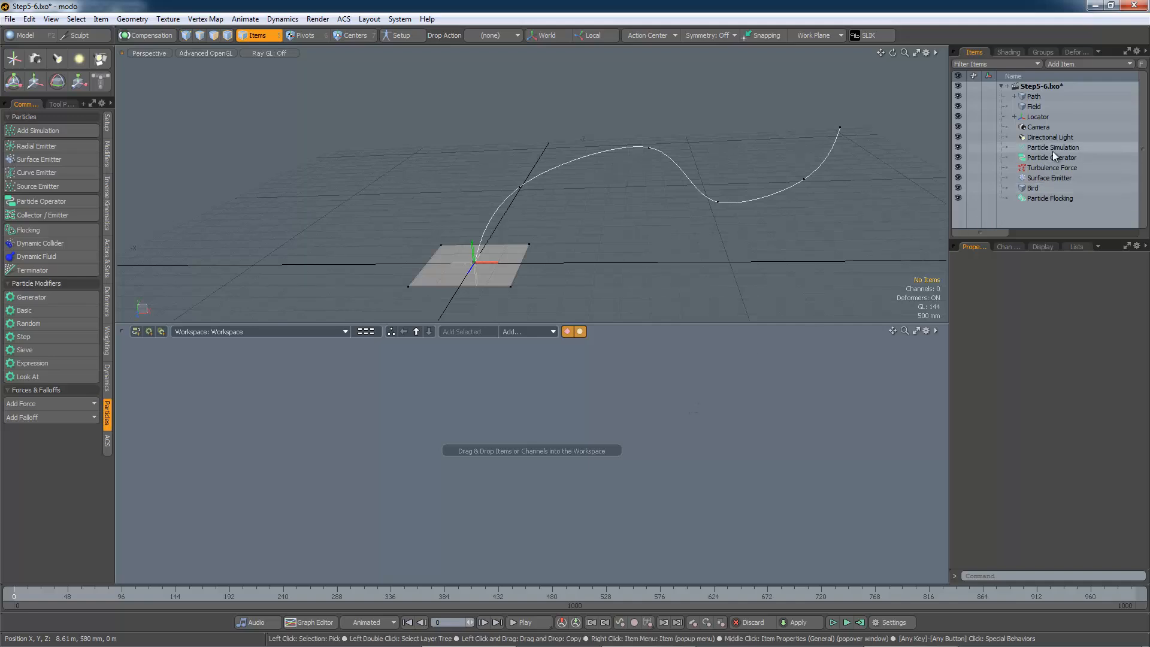
pyautogui.moveTo(1052, 150); pyautogui.dragTo(610, 420)
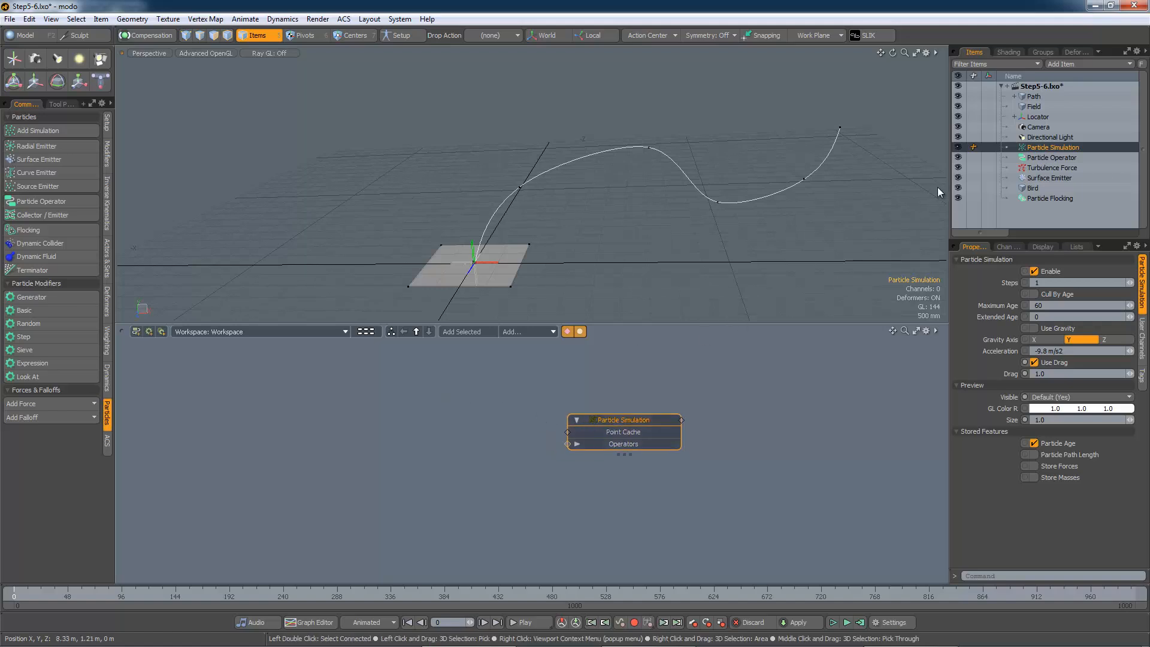
pyautogui.click(1085, 63)
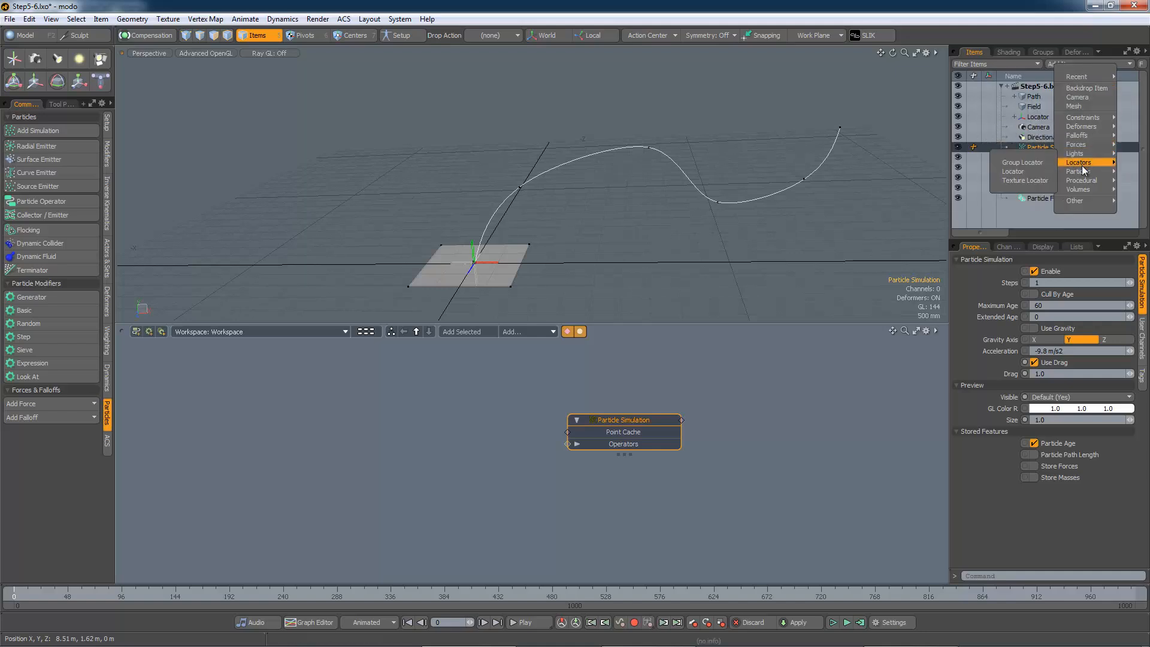
pyautogui.click(1042, 171)
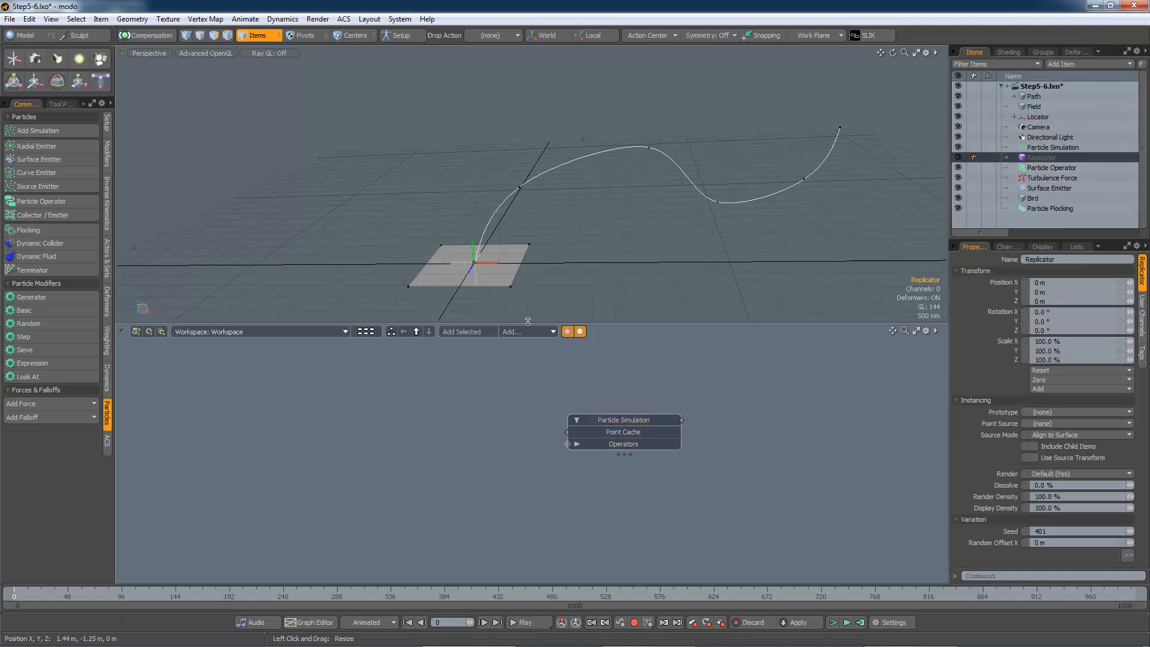
pyautogui.click(485, 332)
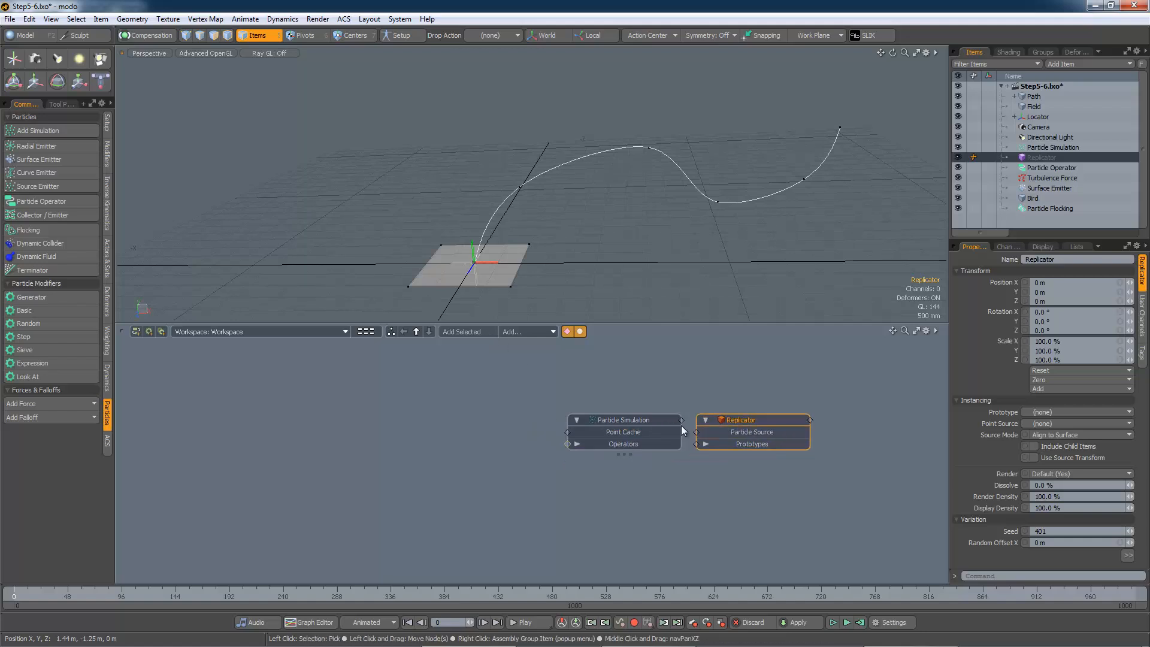
# Connect the Particle Simulation node's output to the Replicator's Particle Source input
pyautogui.moveTo(620, 417); pyautogui.dragTo(484, 399)
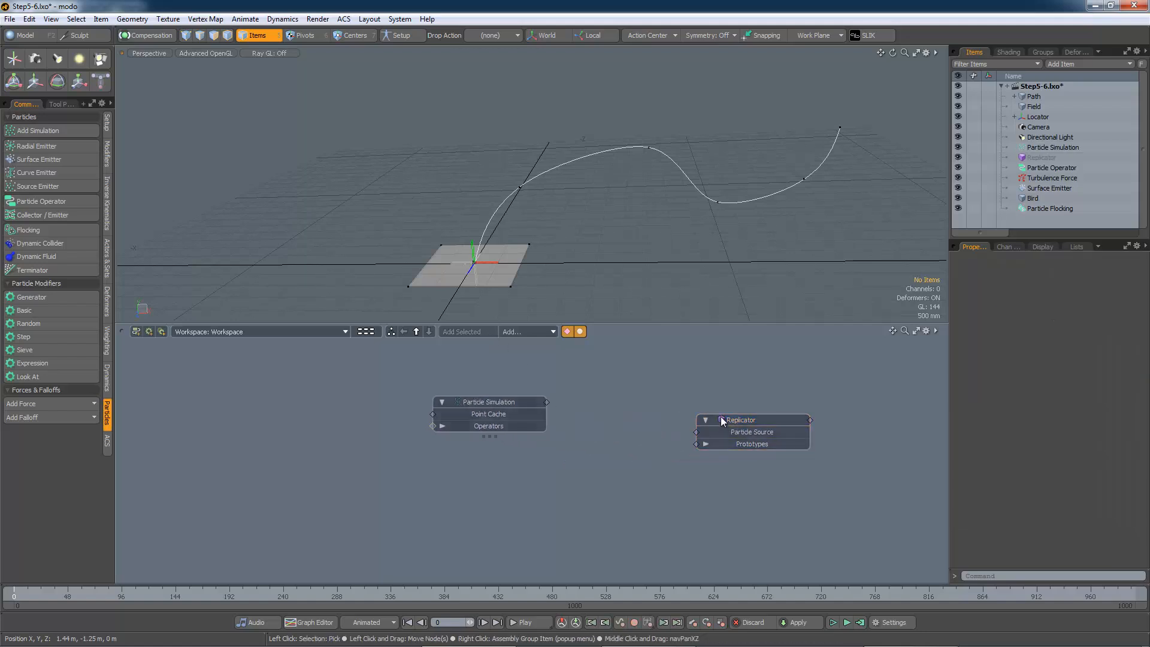
pyautogui.moveTo(720, 416); pyautogui.dragTo(687, 416)
pyautogui.moveTo(546, 402); pyautogui.dragTo(717, 410)
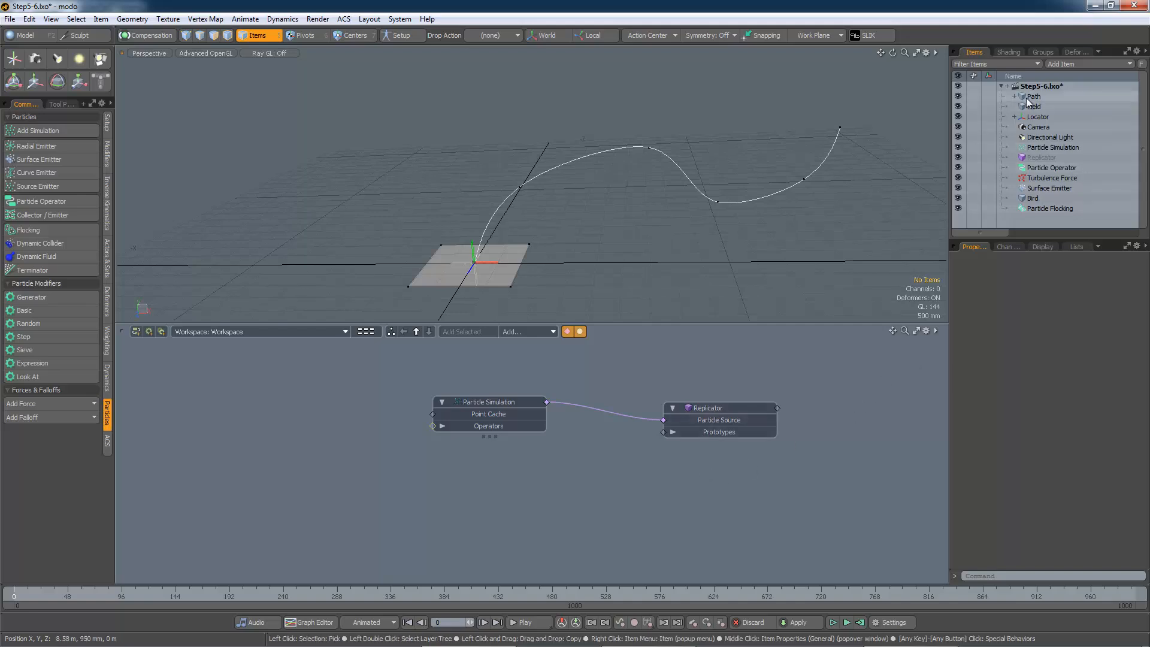
# Bring the Bird mesh into the schematic and connect it to the Replicator's Prototypes input
pyautogui.click(1031, 200)
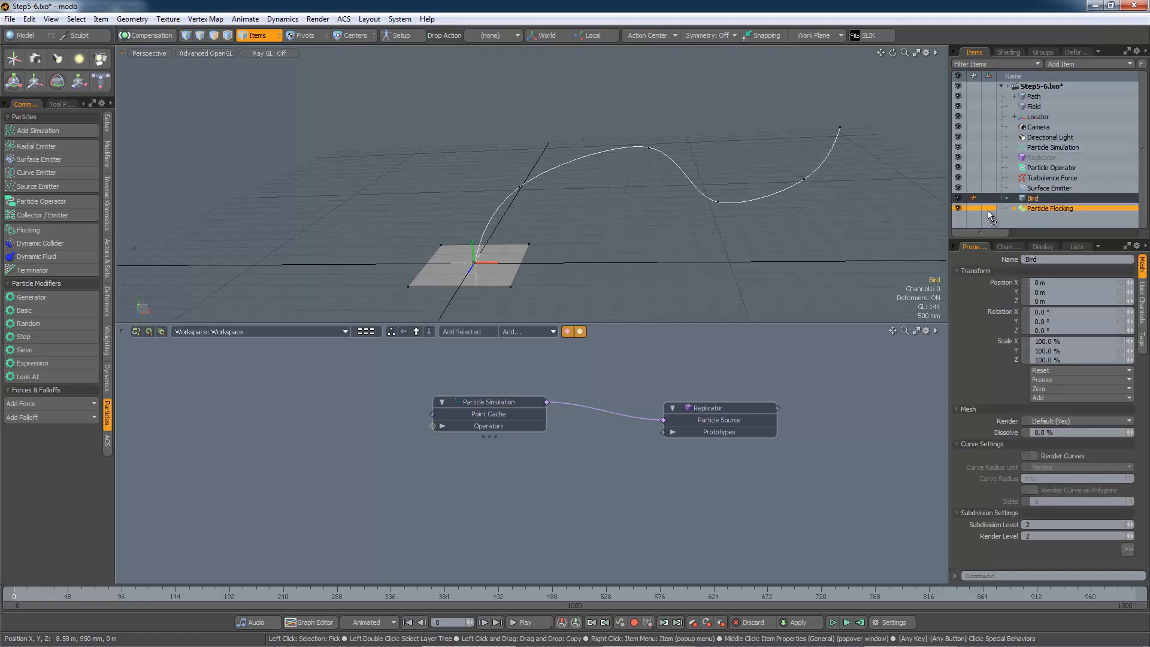
pyautogui.moveTo(512, 484); pyautogui.dragTo(663, 432)
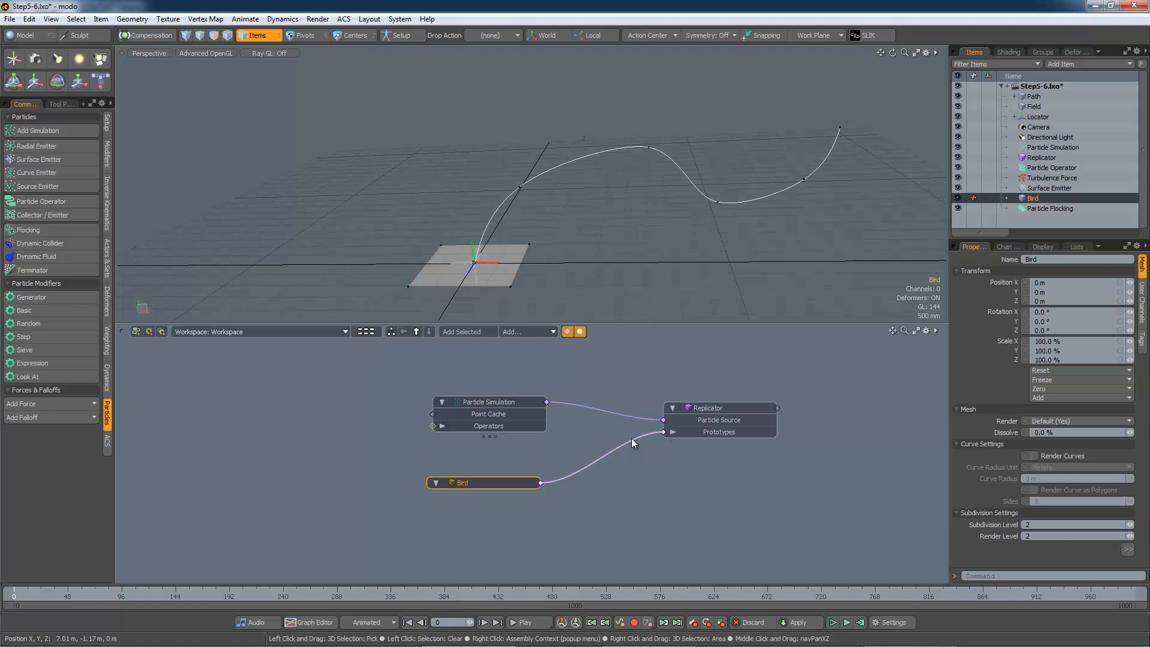
# Play the animation and inspect the replicated birds travelling along the path in the viewport
pyautogui.click(846, 623)
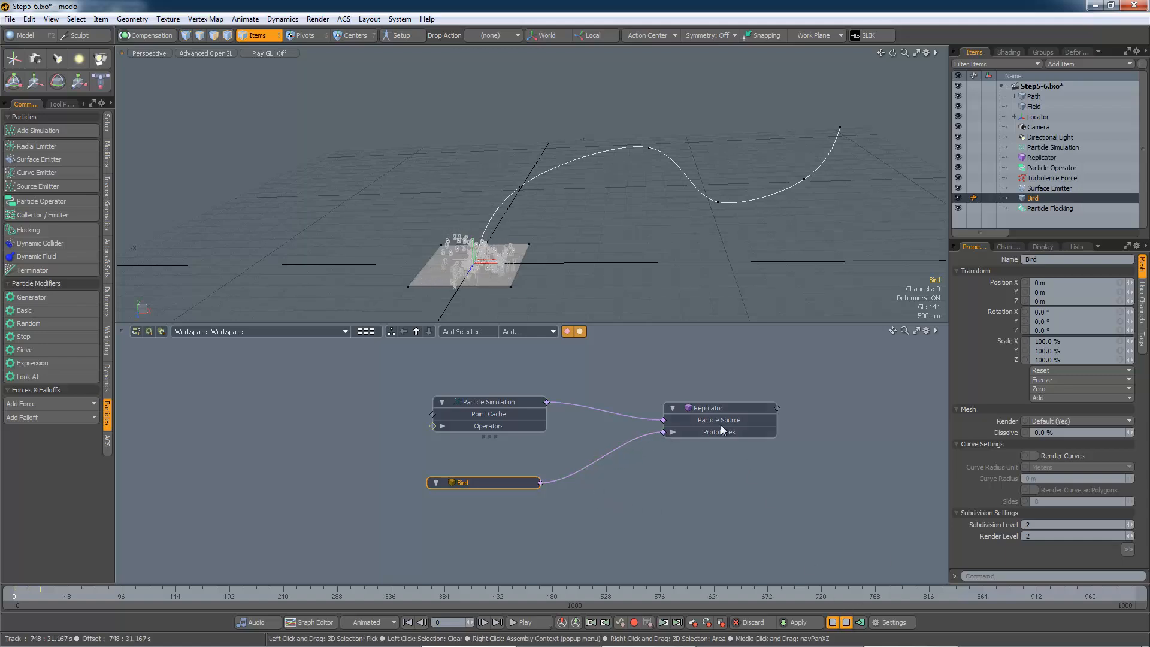
pyautogui.scroll(3, 503, 244)
pyautogui.keyDown('alt'); pyautogui.moveTo(540, 262); pyautogui.dragTo(576, 264); pyautogui.keyUp('alt')
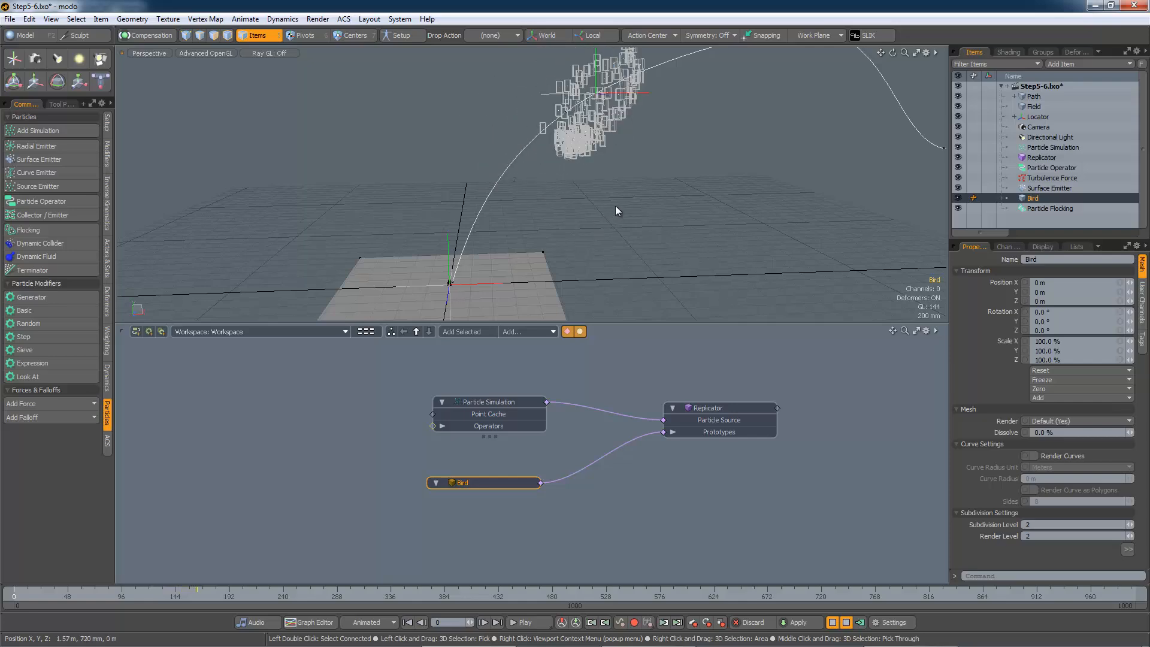
pyautogui.keyDown('alt'); pyautogui.moveTo(620, 201); pyautogui.dragTo(673, 239); pyautogui.keyUp('alt')
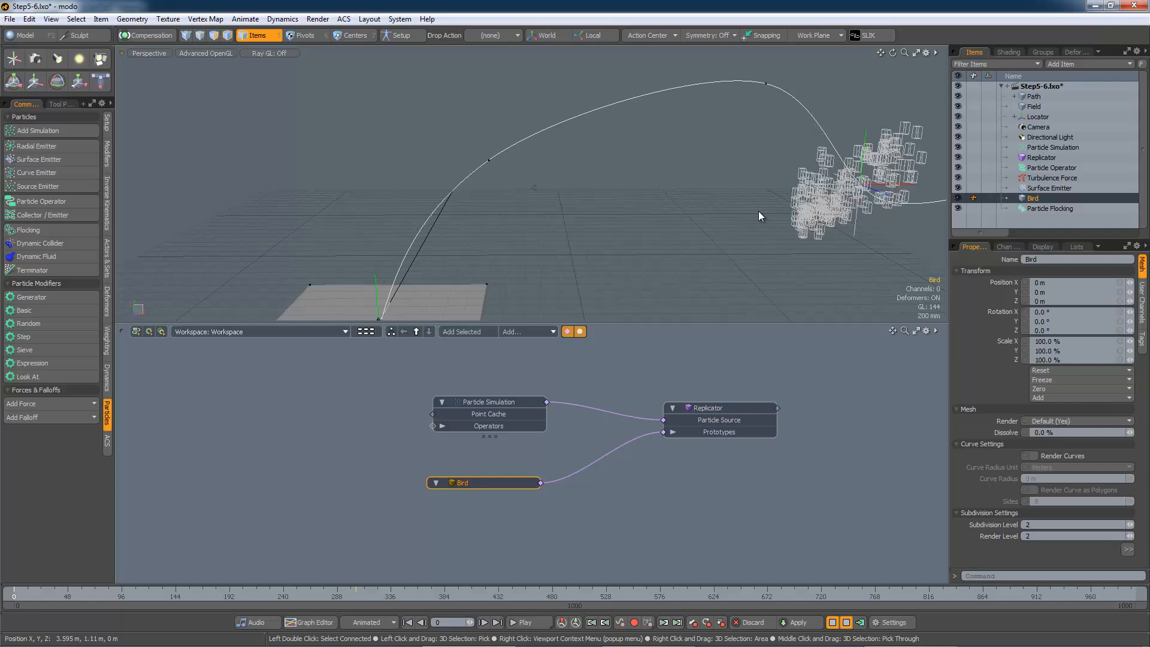
pyautogui.keyDown('alt'); pyautogui.moveTo(788, 207); pyautogui.dragTo(651, 229); pyautogui.keyUp('alt')
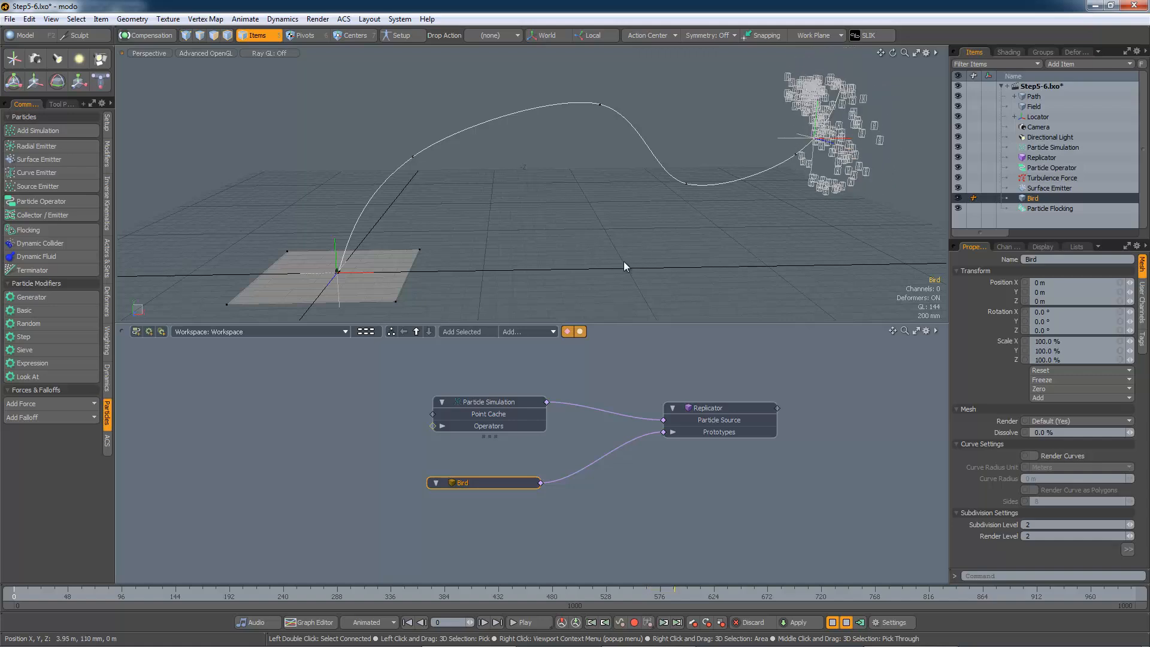
# Add a second Particle Operator to the schematic and connect it to the Particle Simulation's Operators input
pyautogui.moveTo(507, 402); pyautogui.dragTo(563, 402)
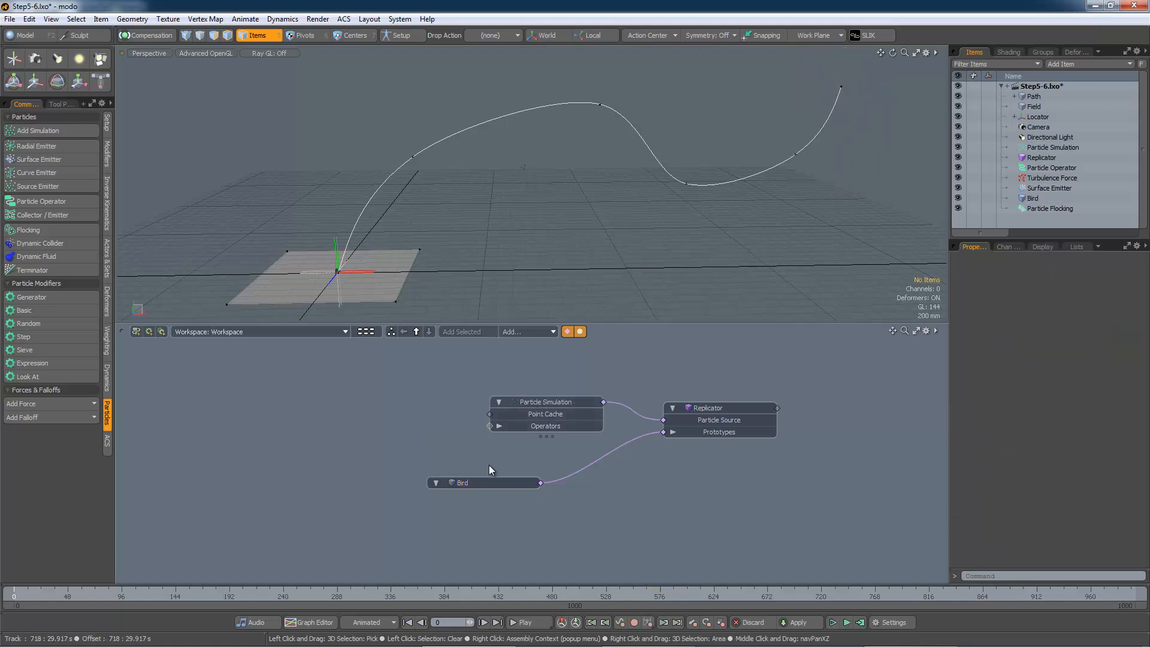
pyautogui.moveTo(493, 480); pyautogui.dragTo(550, 489)
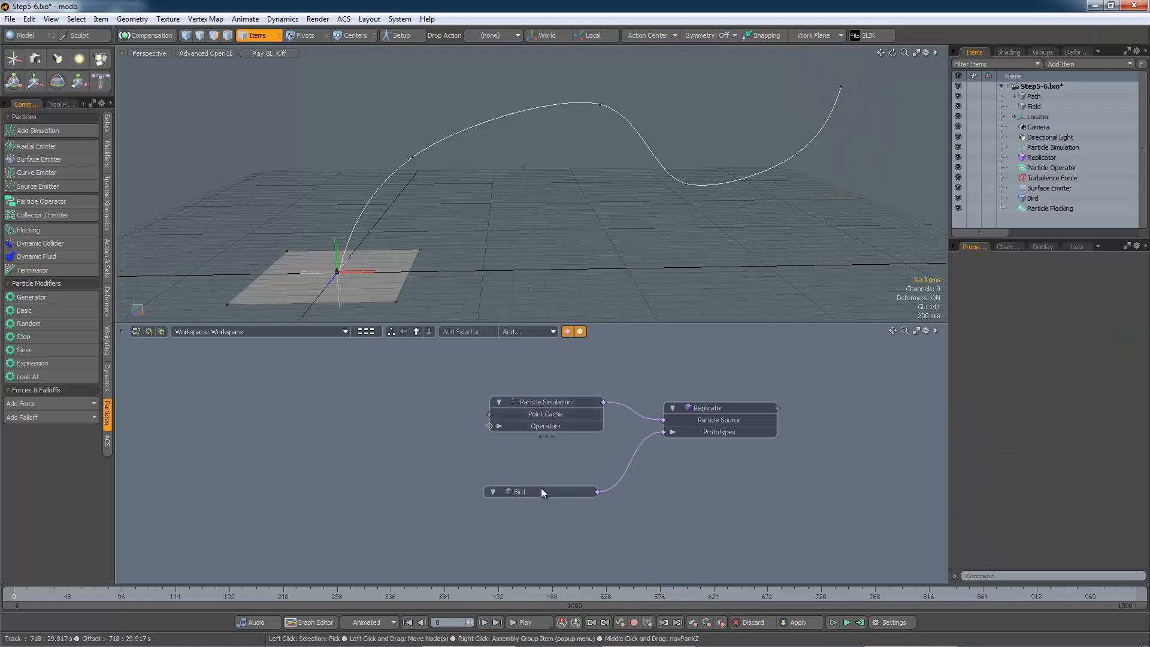
pyautogui.click(63, 202)
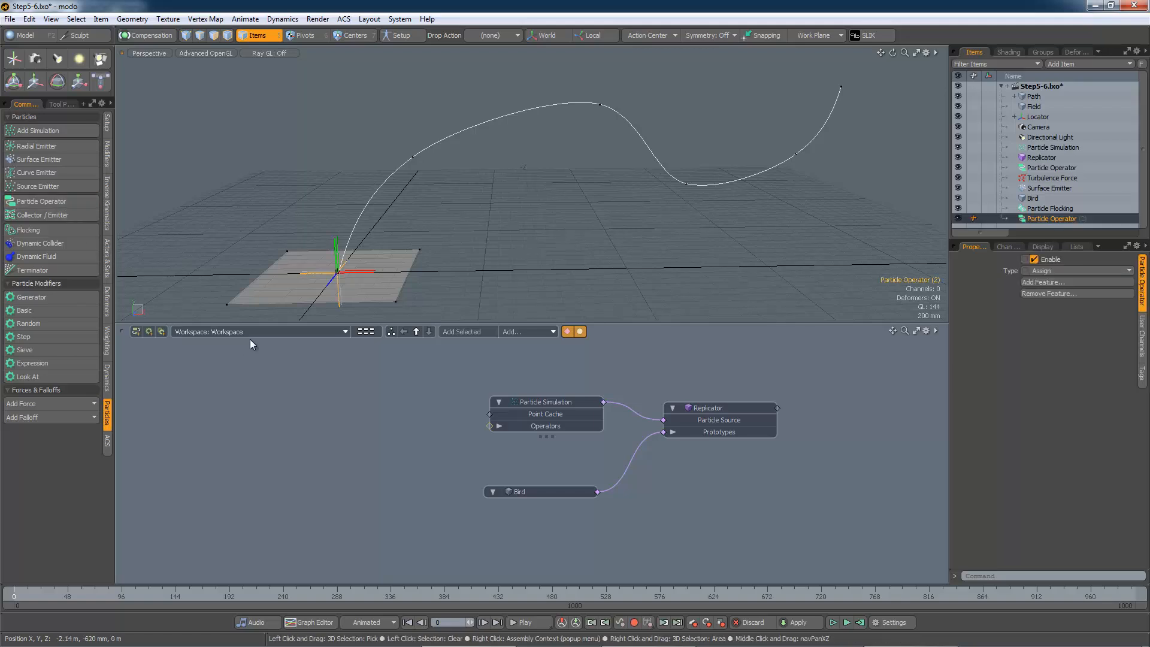
pyautogui.click(483, 333)
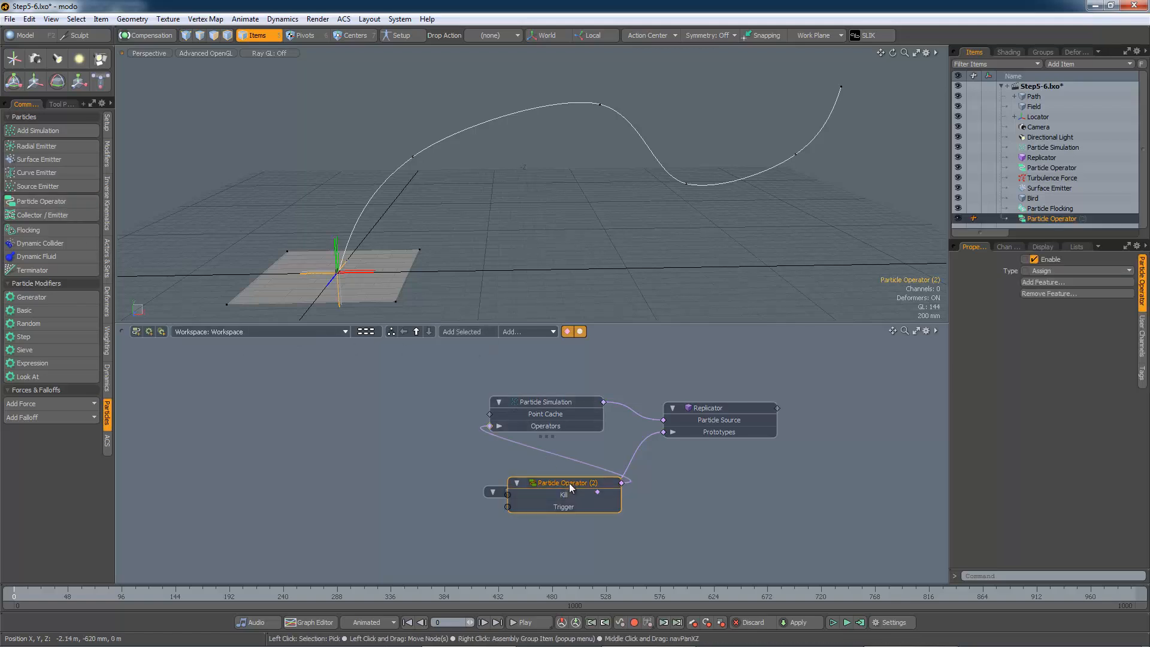
pyautogui.moveTo(569, 483); pyautogui.dragTo(391, 384)
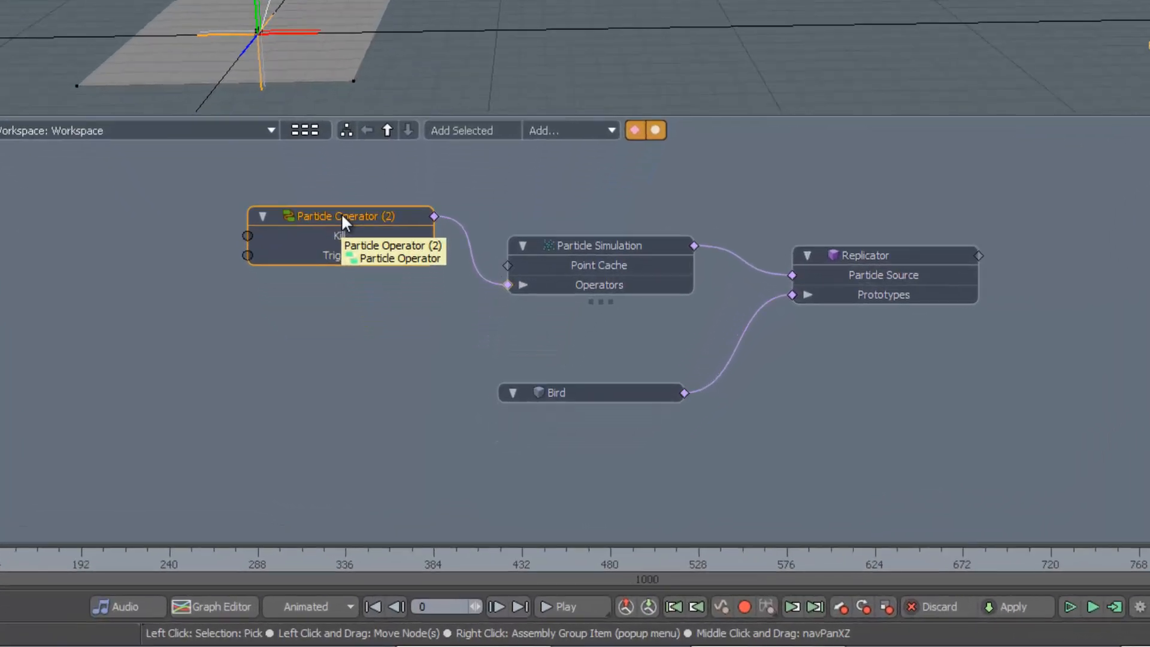
# Add the Velocity (Read Only) particle feature to the second Particle Operator node
pyautogui.rightClick(389, 382)
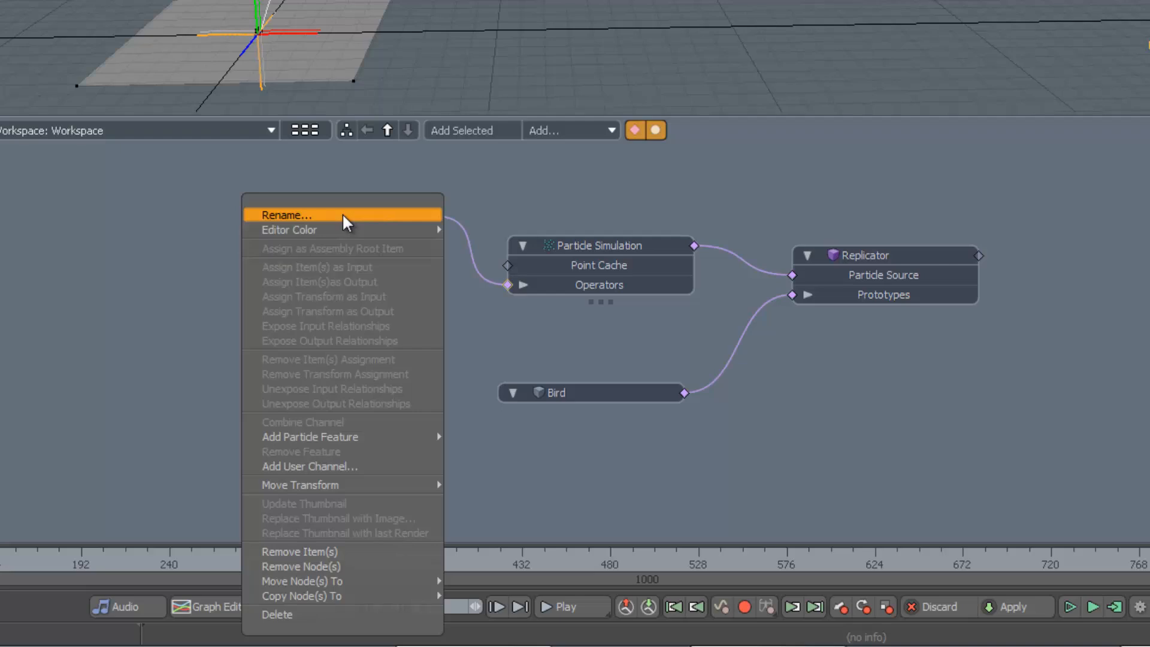
pyautogui.moveTo(409, 432)
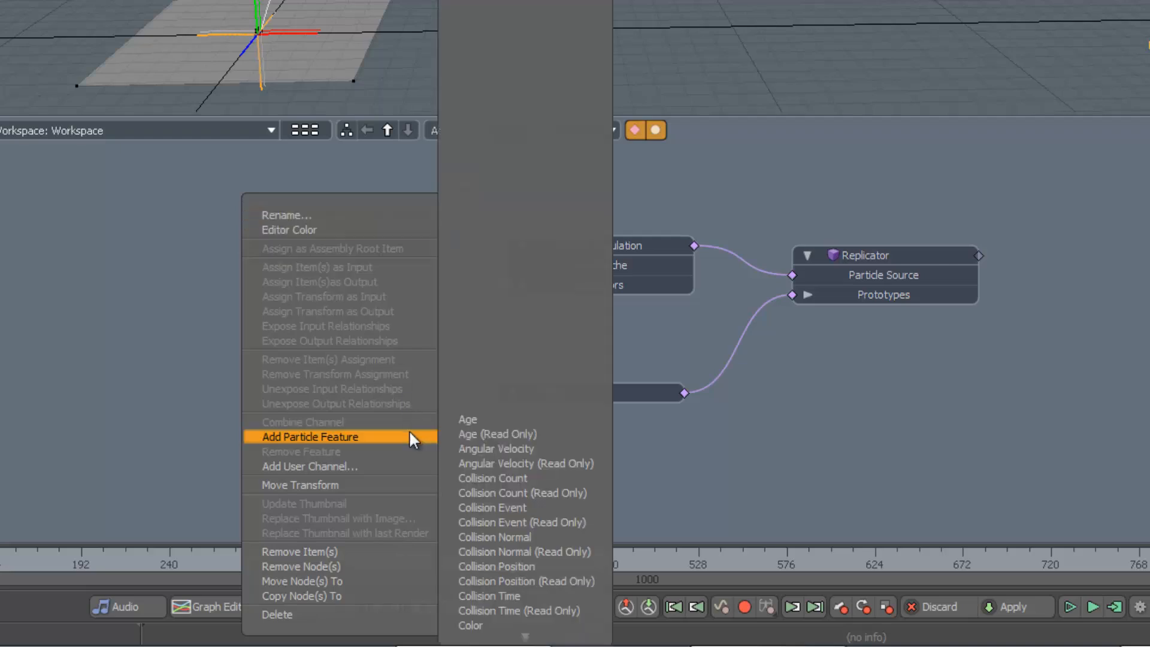
pyautogui.moveTo(533, 637)
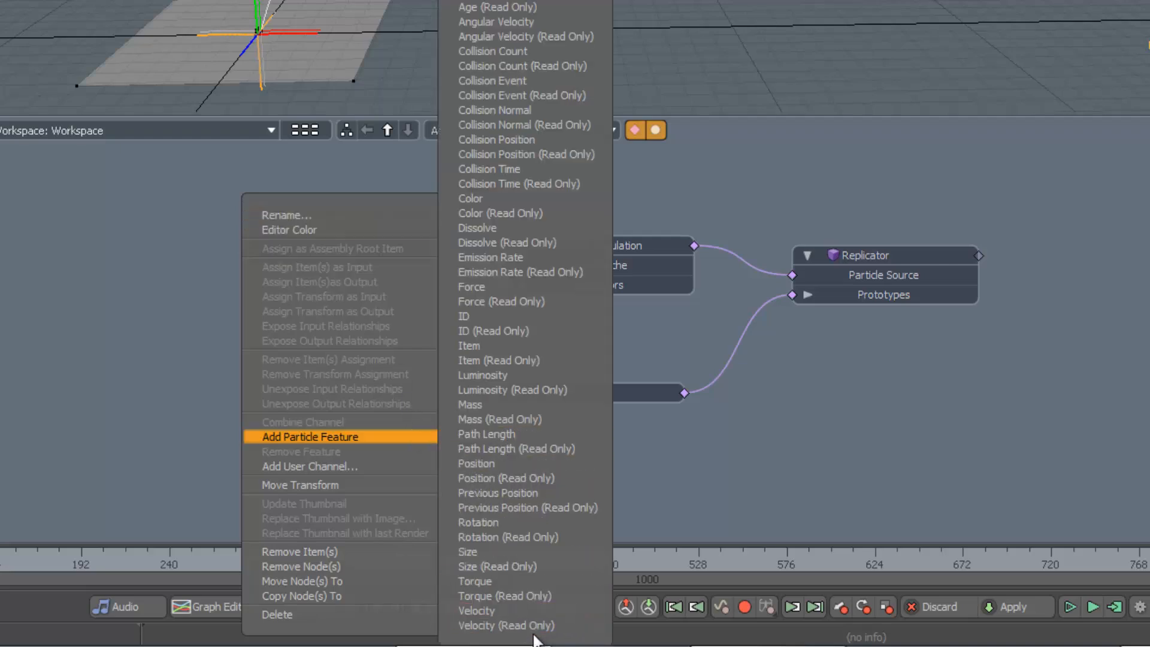
pyautogui.click(516, 623)
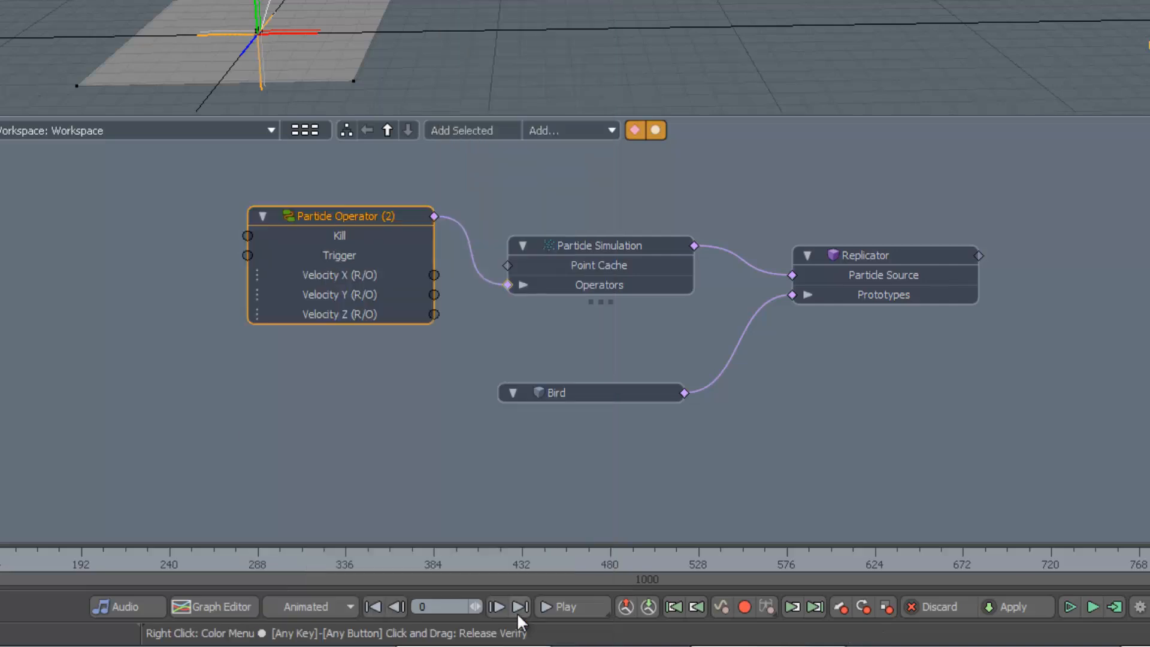
# Add the Rotation particle feature to the second Particle Operator node
pyautogui.rightClick(366, 221)
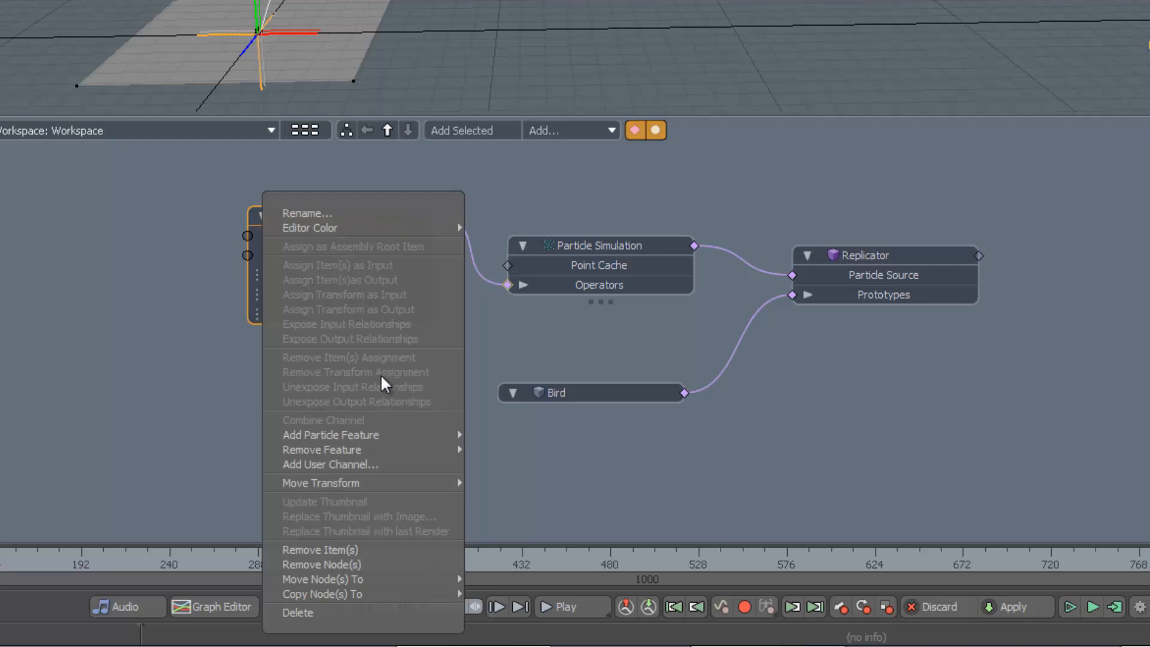
pyautogui.moveTo(371, 435)
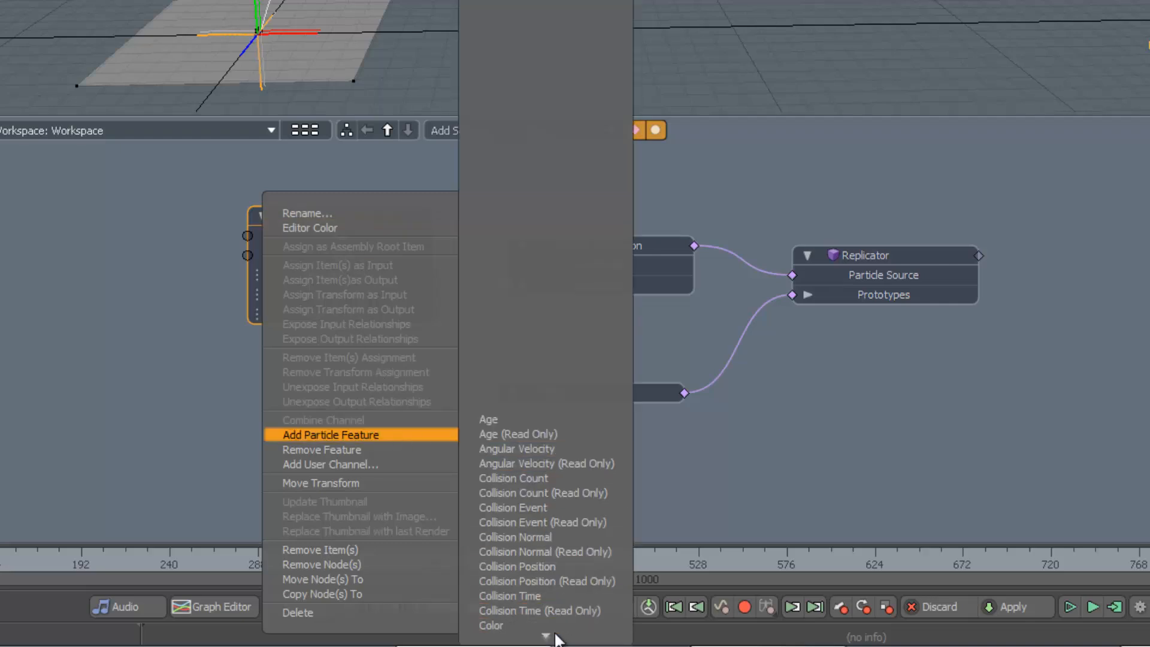
pyautogui.moveTo(554, 636)
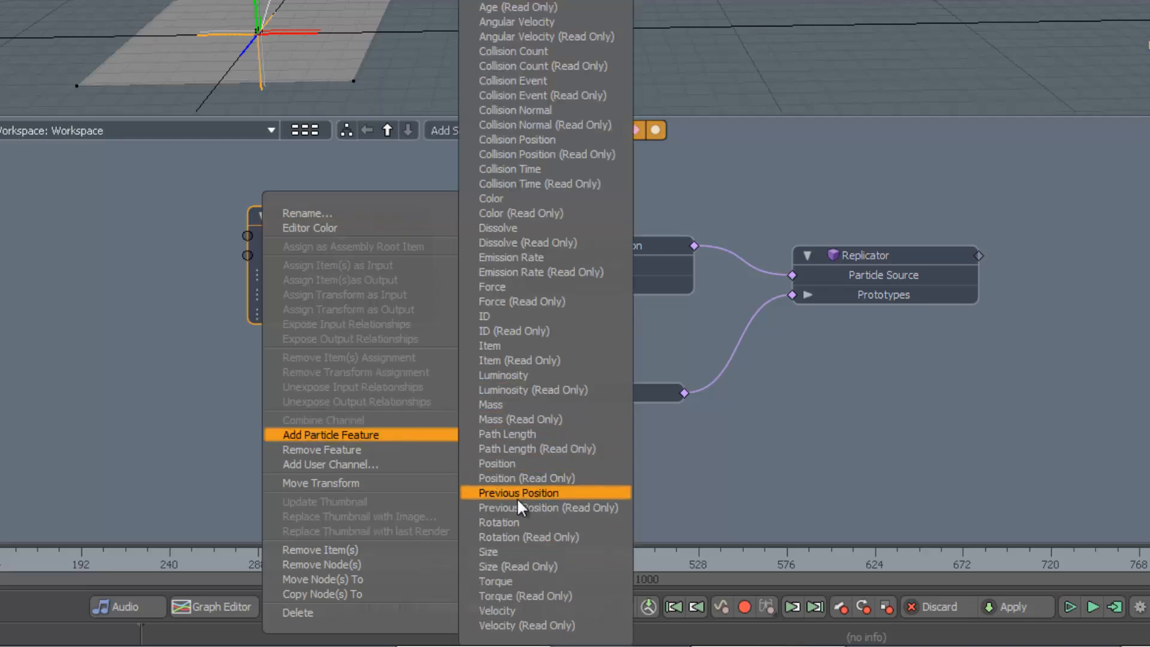
pyautogui.click(509, 523)
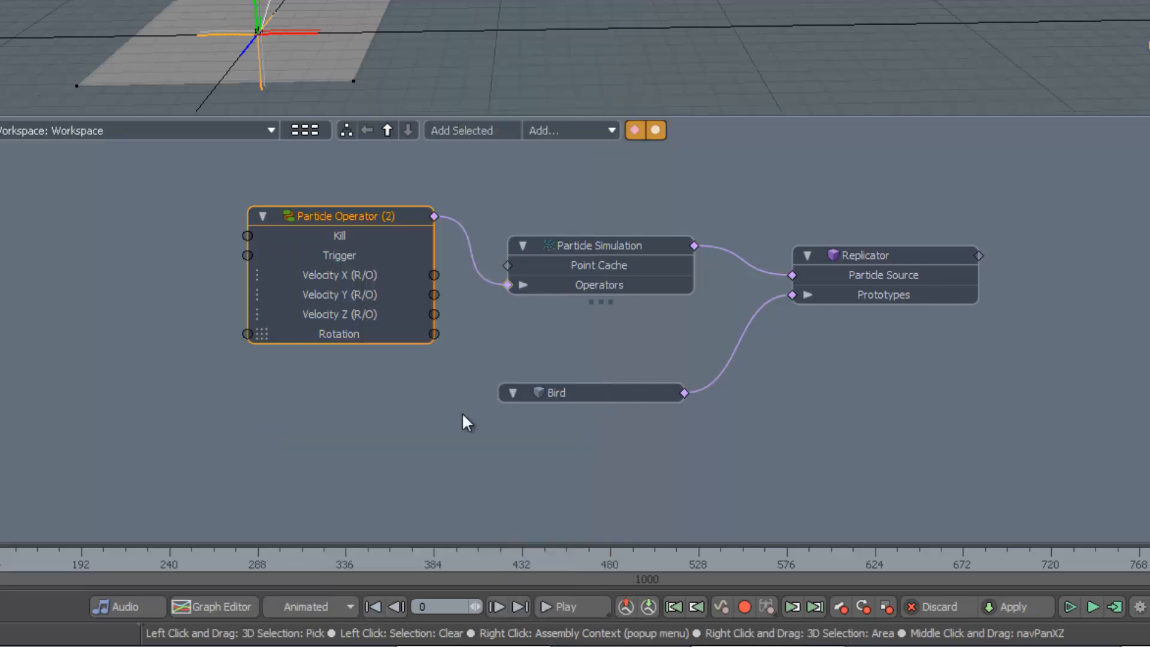
# Split the Velocity X, Y and Z channels into their own Particle Operator node and move it aside
pyautogui.keyDown('shift'); pyautogui.click(354, 312); pyautogui.keyUp('shift')
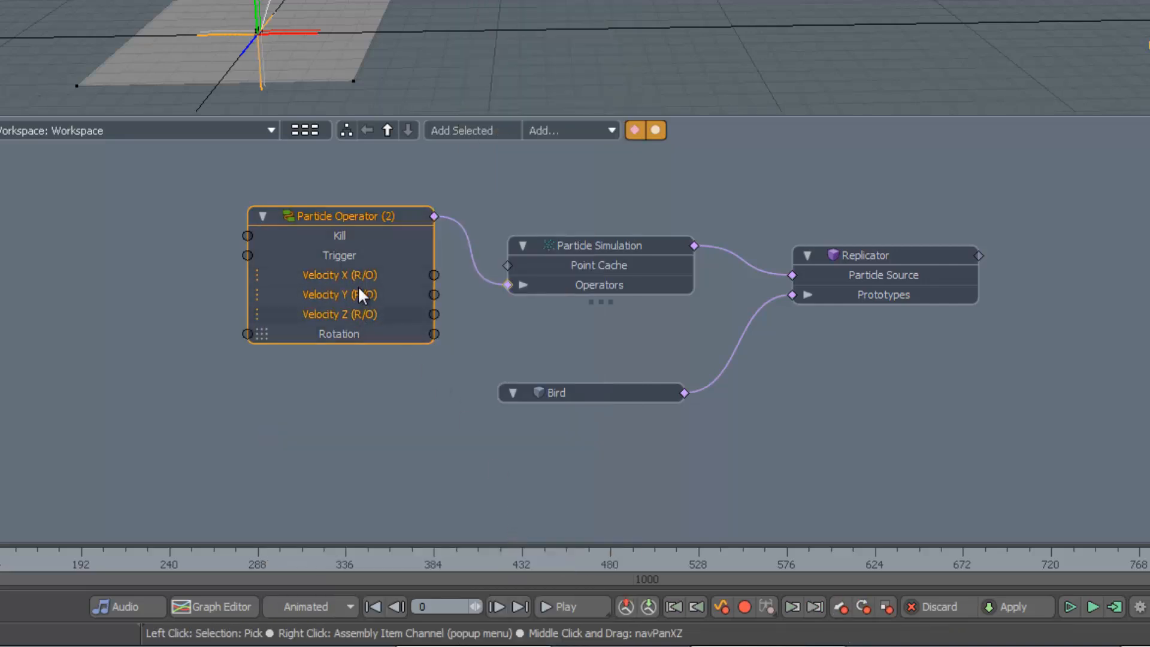
pyautogui.rightClick(357, 285)
pyautogui.click(353, 334)
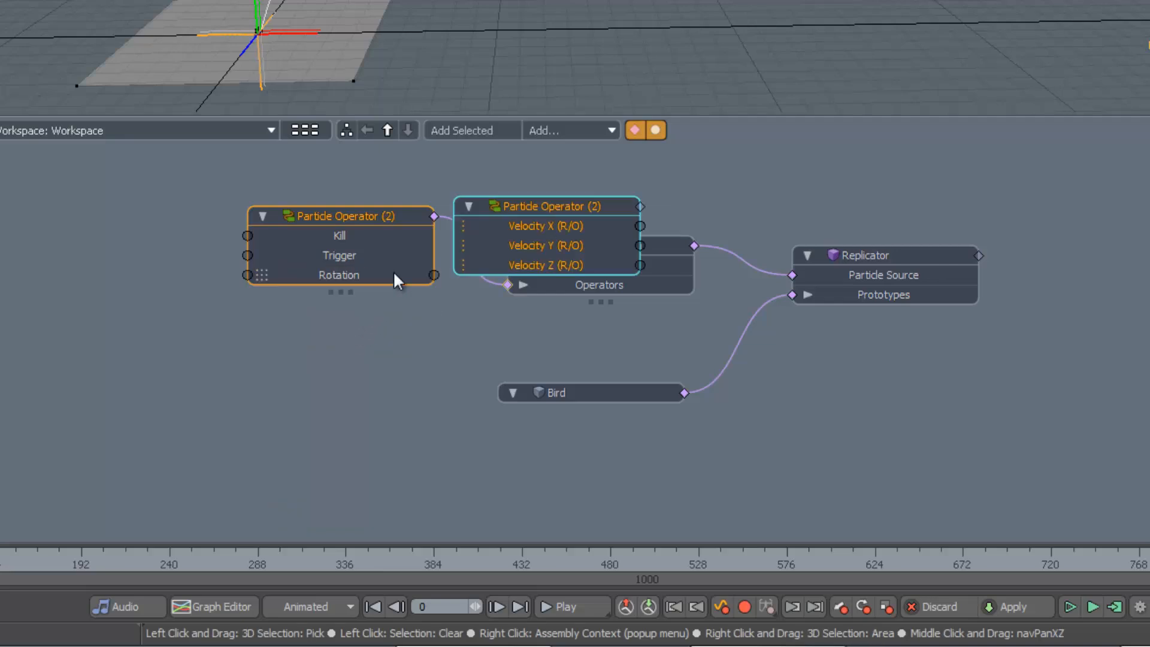
pyautogui.moveTo(516, 207); pyautogui.dragTo(76, 221)
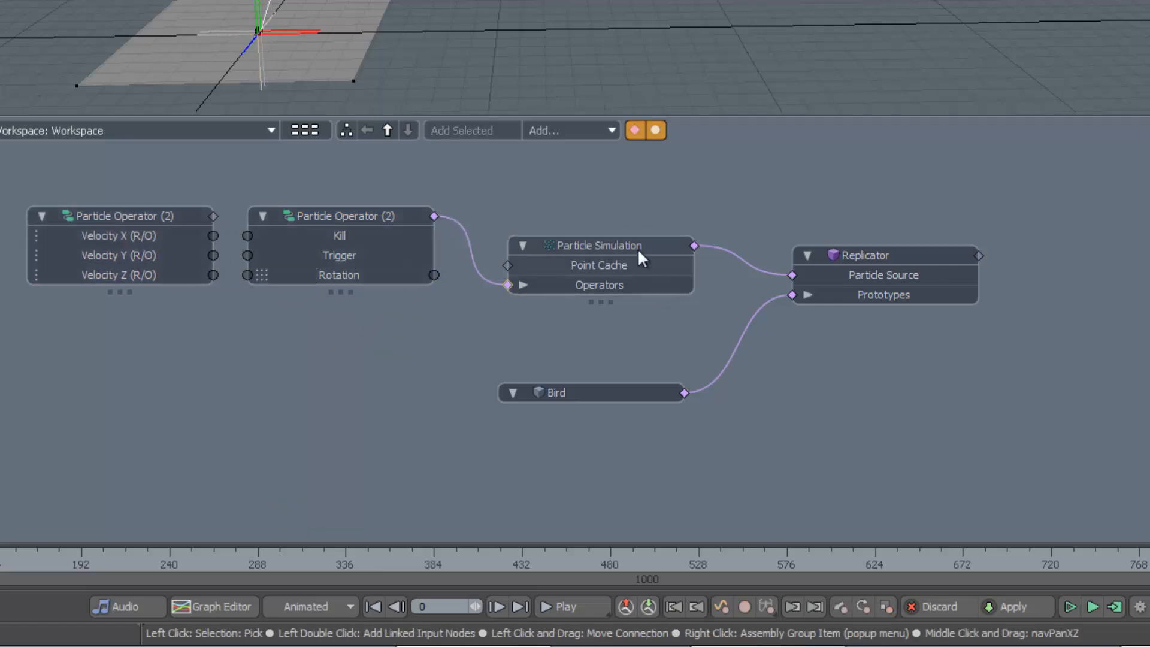
# Rearrange the Particle Simulation, Replicator, Bird and Particle Operator nodes in the schematic
pyautogui.moveTo(637, 248); pyautogui.dragTo(740, 189)
pyautogui.moveTo(904, 255); pyautogui.dragTo(1003, 241)
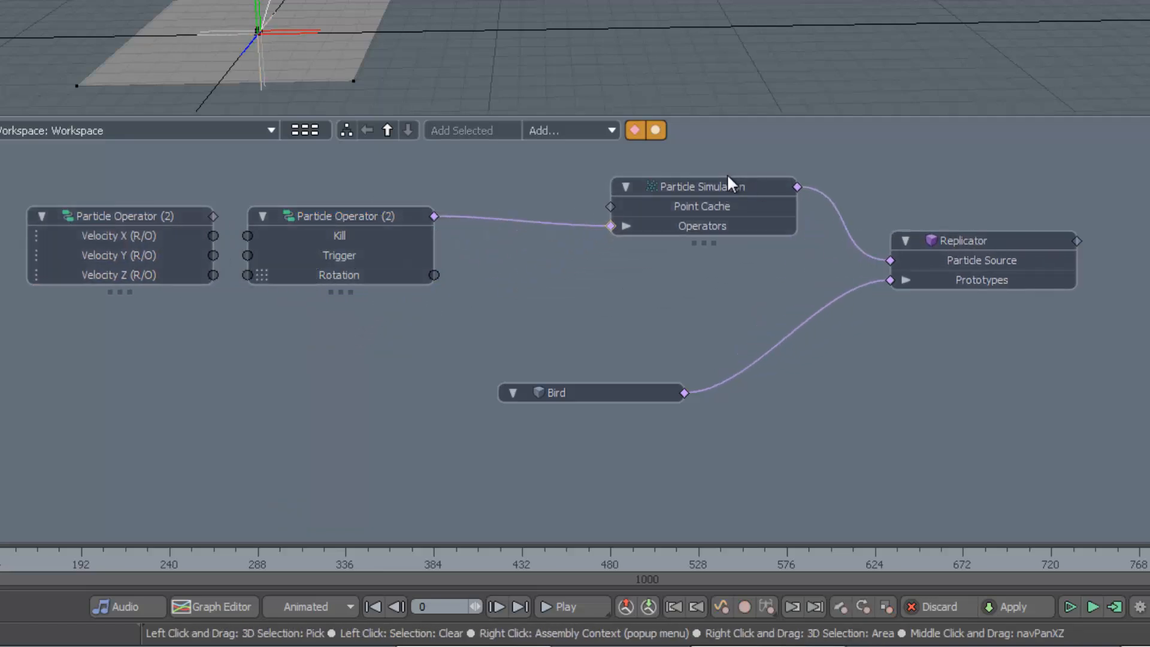
pyautogui.moveTo(731, 187); pyautogui.dragTo(776, 191)
pyautogui.moveTo(628, 392); pyautogui.dragTo(771, 373)
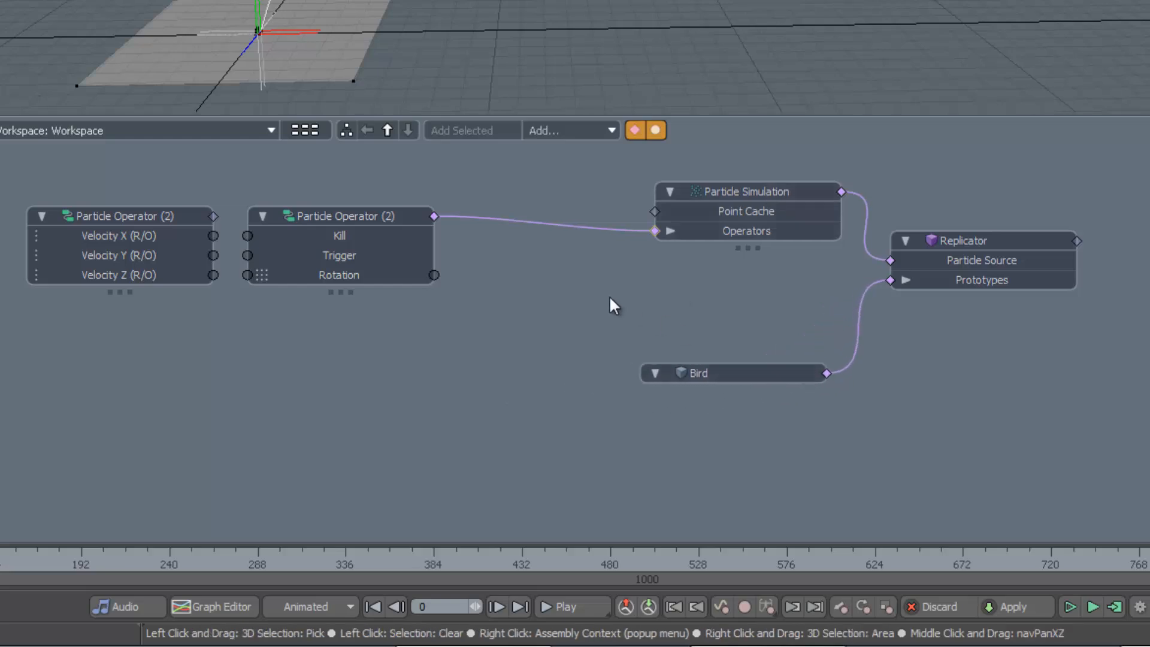
pyautogui.moveTo(382, 214); pyautogui.dragTo(547, 251)
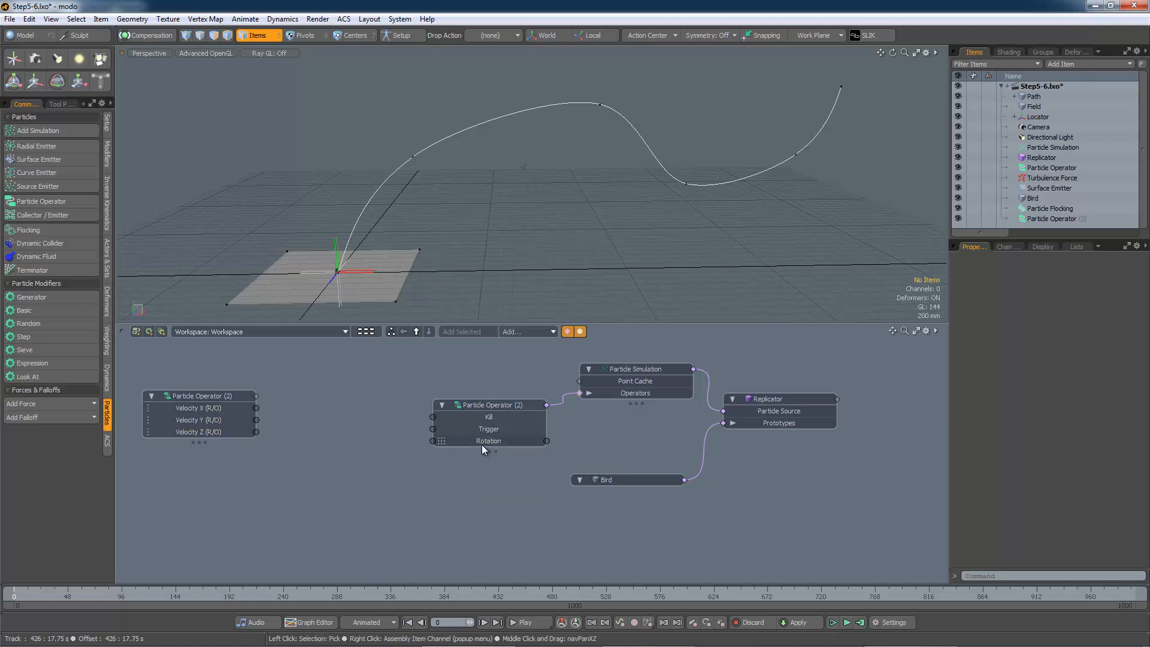
# Add a Direction Constraint node and connect its Rotation Output to the Particle Operator's Rotation input
pyautogui.click(532, 333)
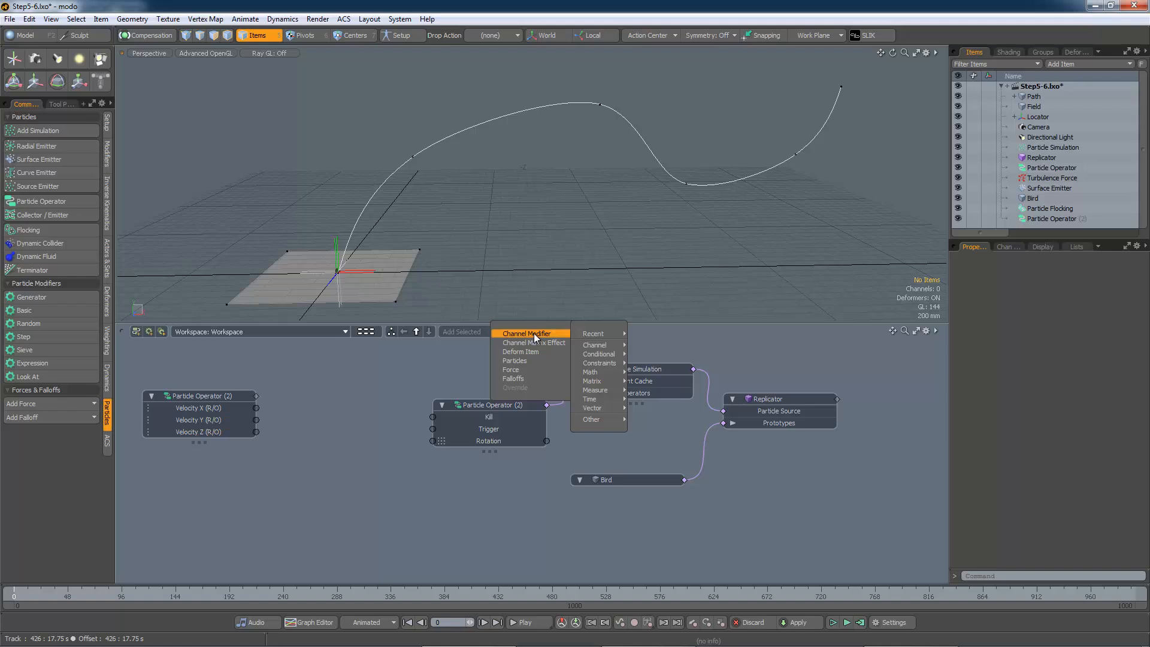
pyautogui.moveTo(602, 362)
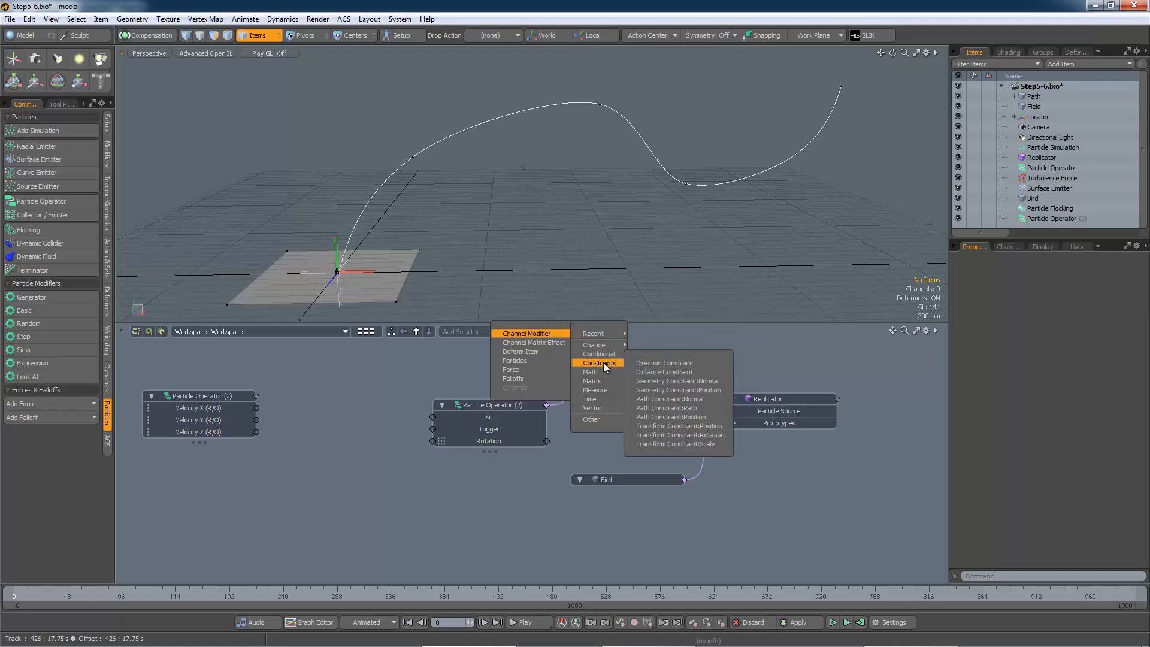
pyautogui.click(656, 363)
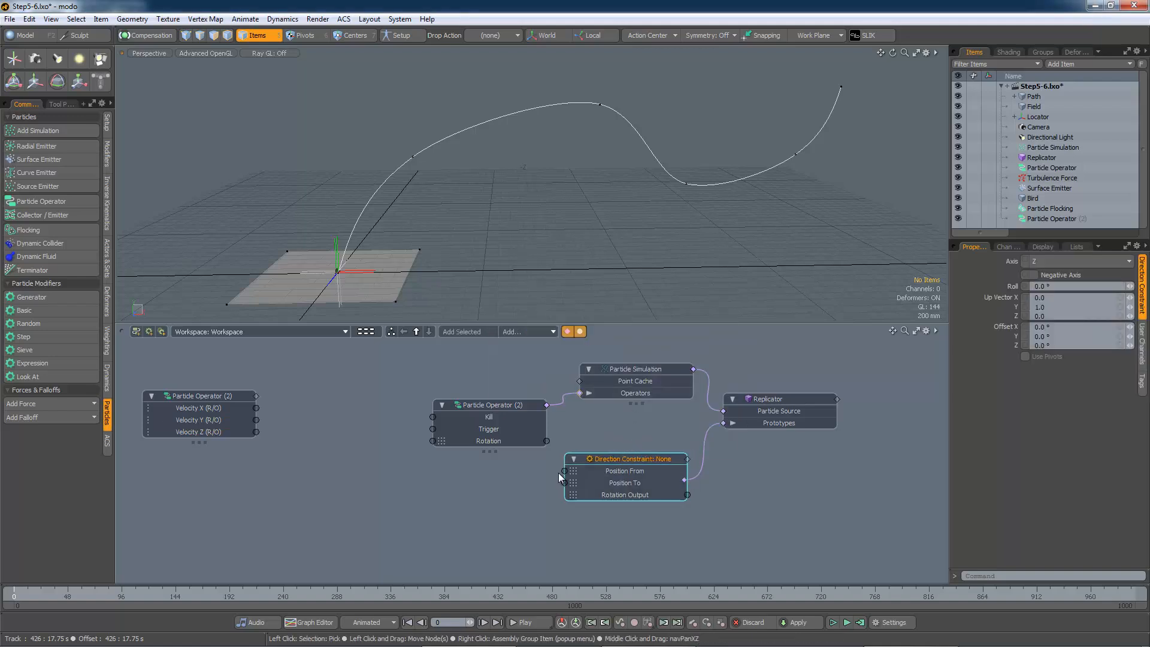
pyautogui.moveTo(558, 472); pyautogui.dragTo(340, 476)
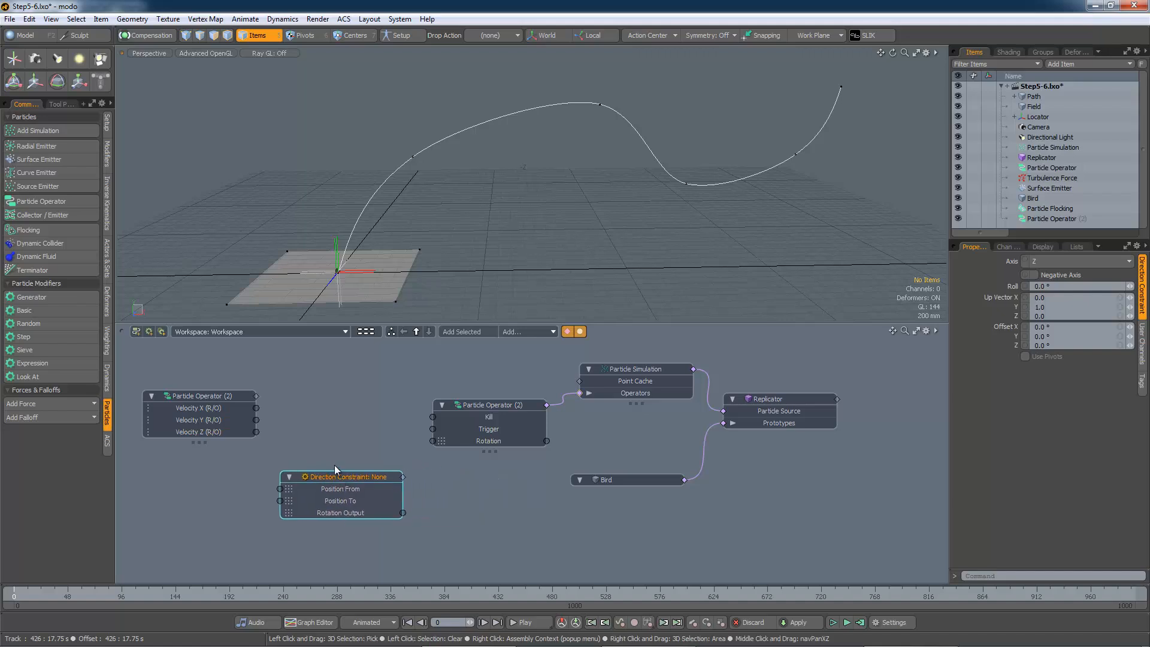
pyautogui.moveTo(402, 512); pyautogui.dragTo(432, 442)
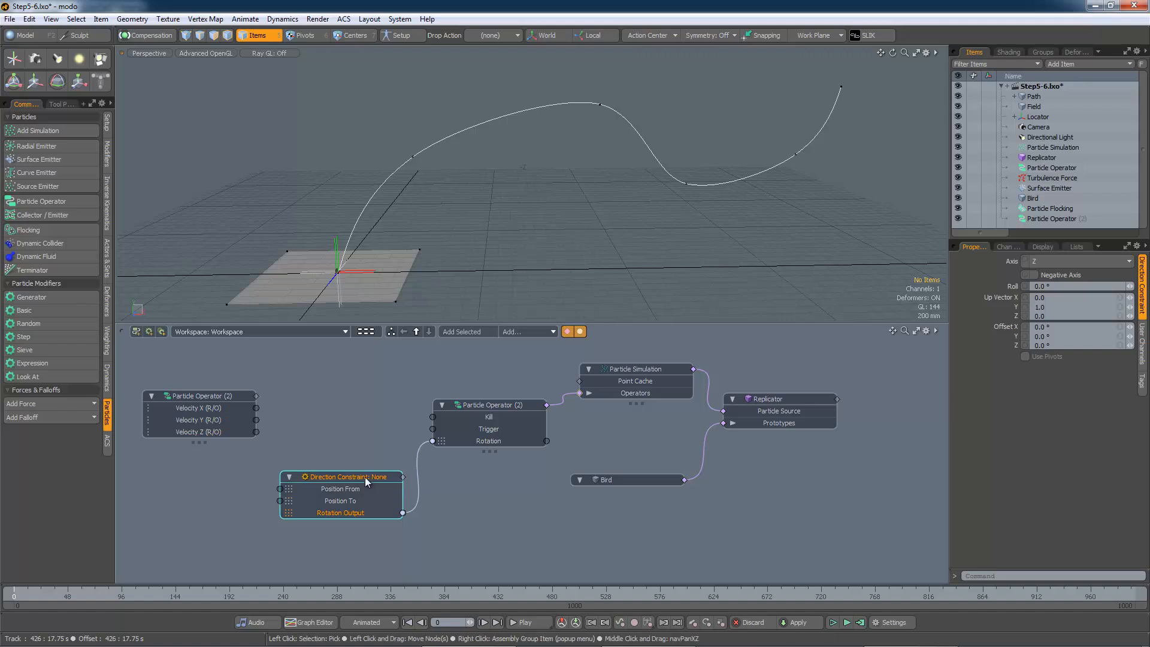
pyautogui.moveTo(364, 476); pyautogui.dragTo(382, 494)
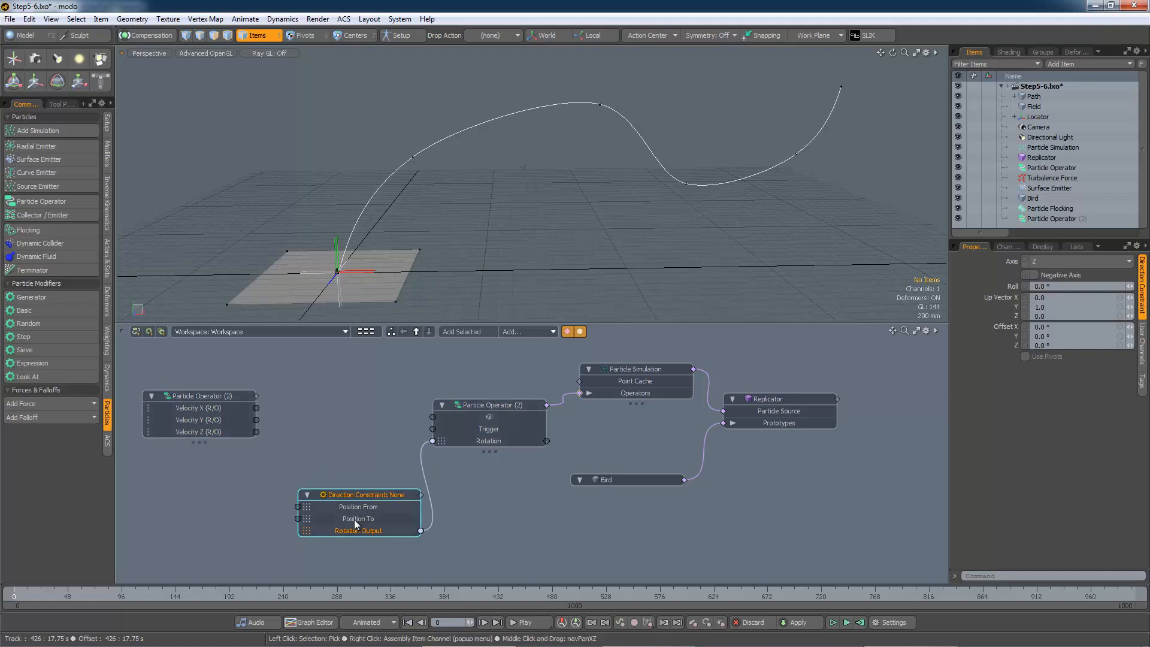
pyautogui.moveTo(364, 495); pyautogui.dragTo(361, 489)
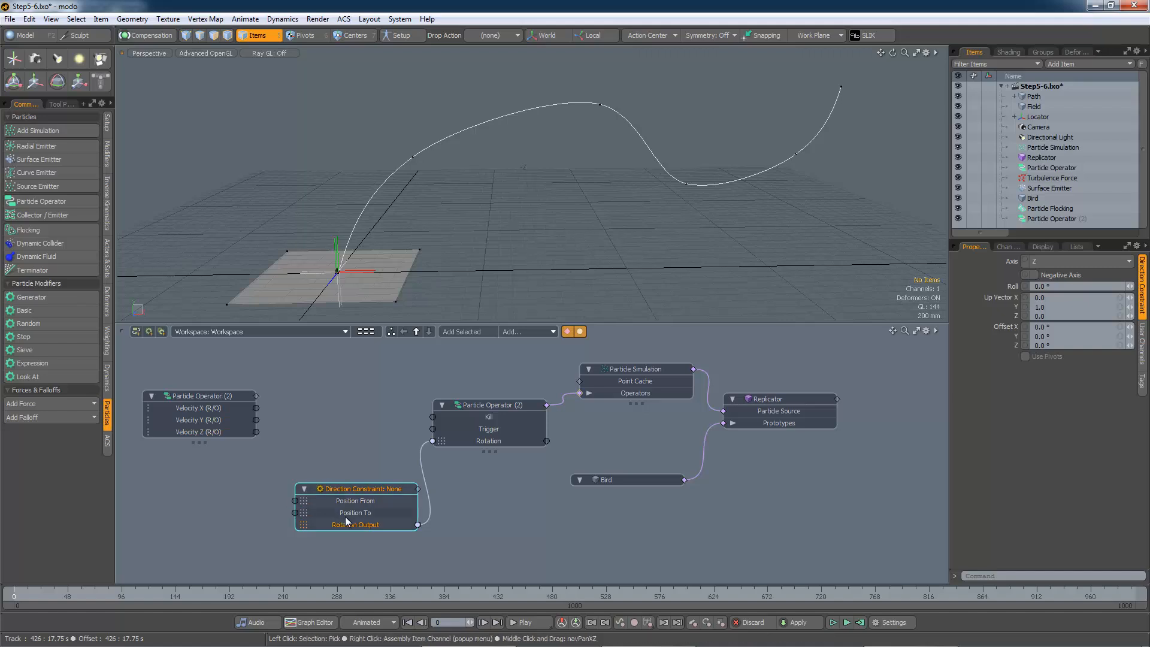
pyautogui.moveTo(361, 489); pyautogui.dragTo(358, 483)
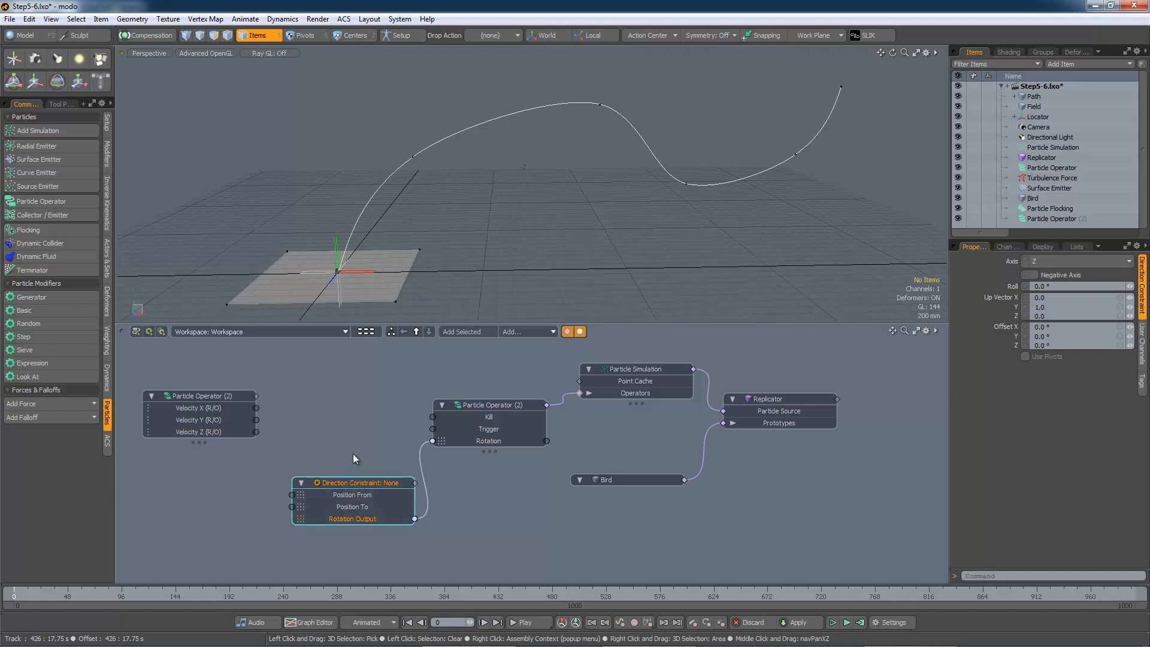
# Add a Matrix Construct node to the schematic and place it beside the Direction Constraint node
pyautogui.click(538, 332)
pyautogui.moveTo(613, 390)
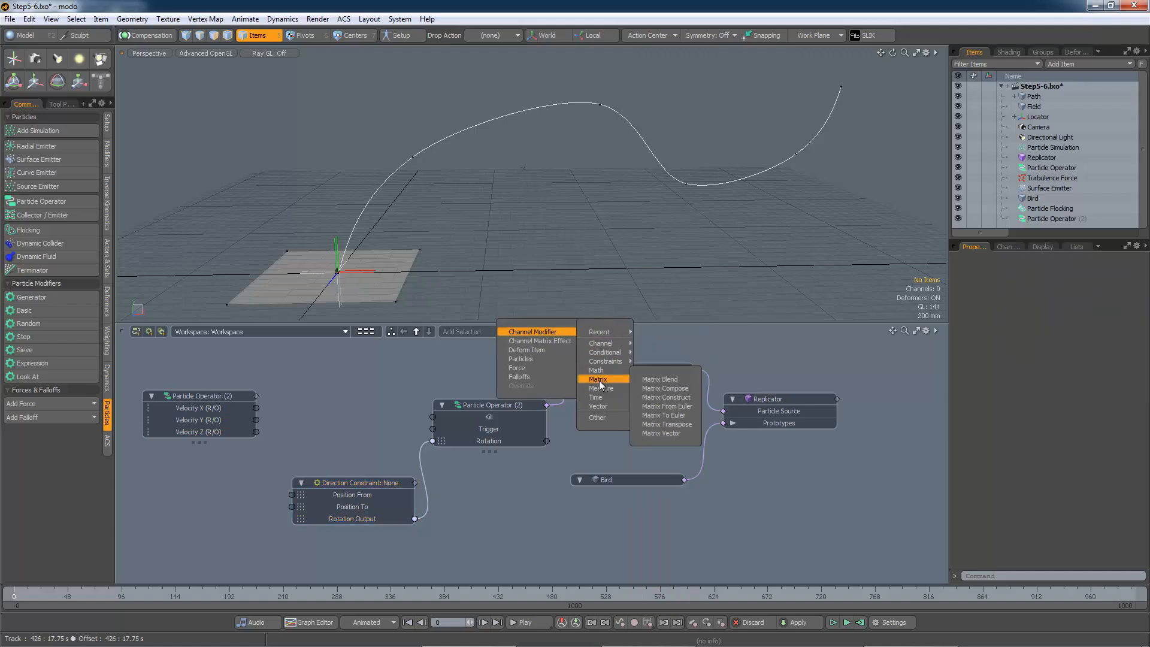
pyautogui.click(666, 396)
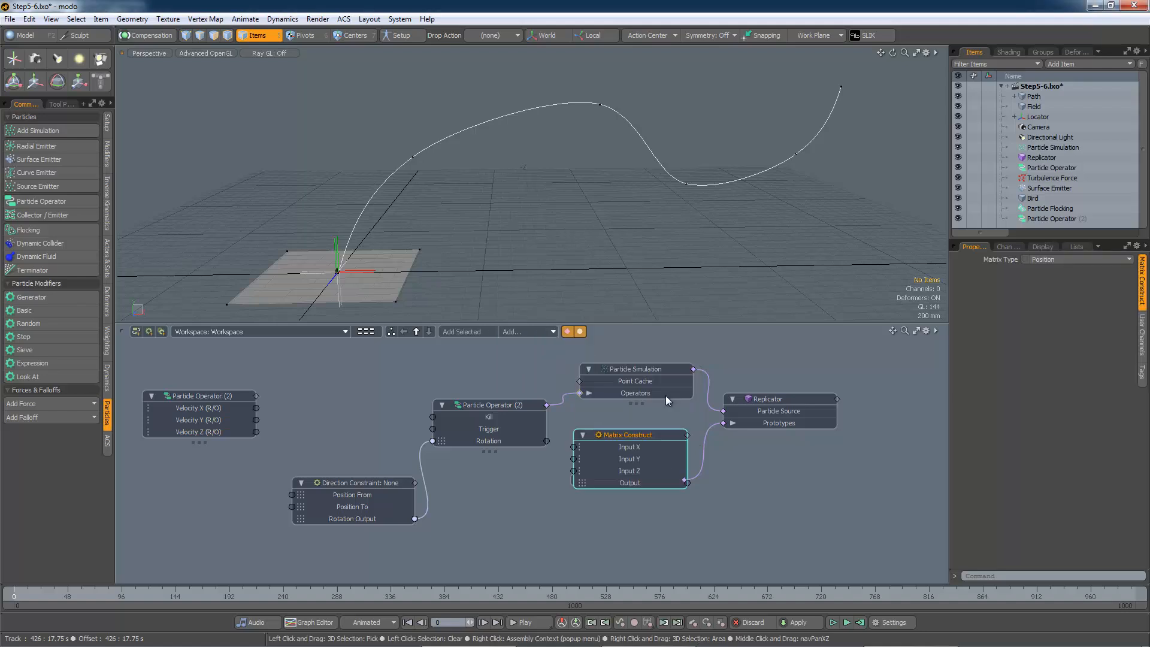
pyautogui.moveTo(650, 434); pyautogui.dragTo(199, 494)
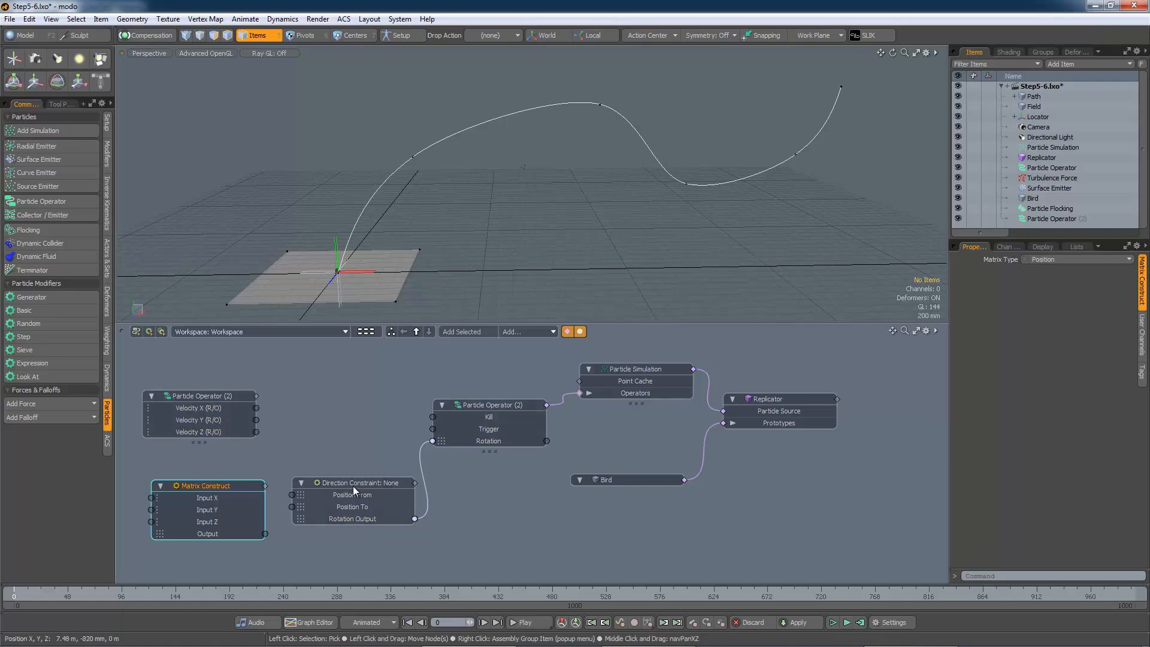
pyautogui.moveTo(353, 487); pyautogui.dragTo(398, 495)
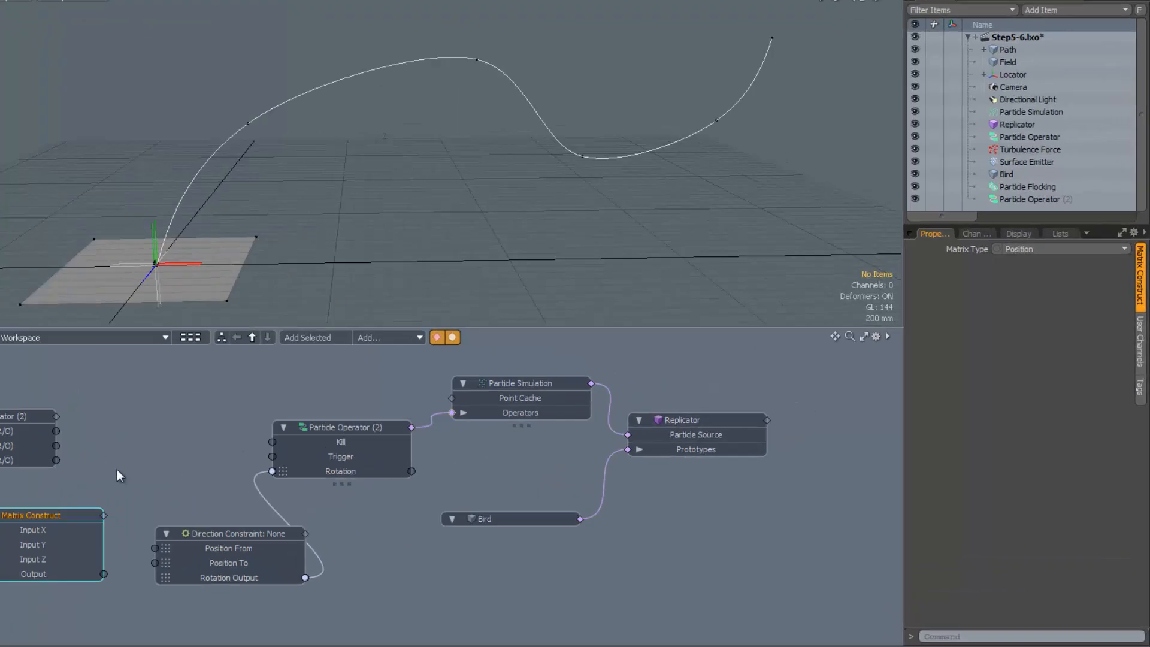
pyautogui.click(910, 177)
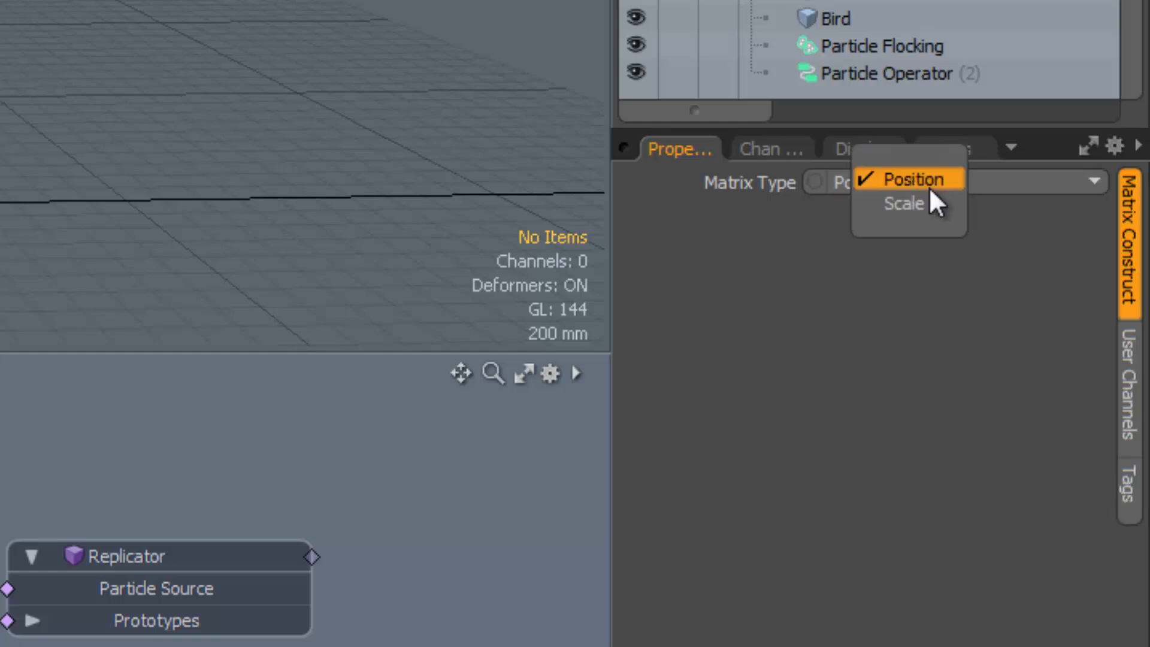
pyautogui.click(922, 203)
pyautogui.click(924, 190)
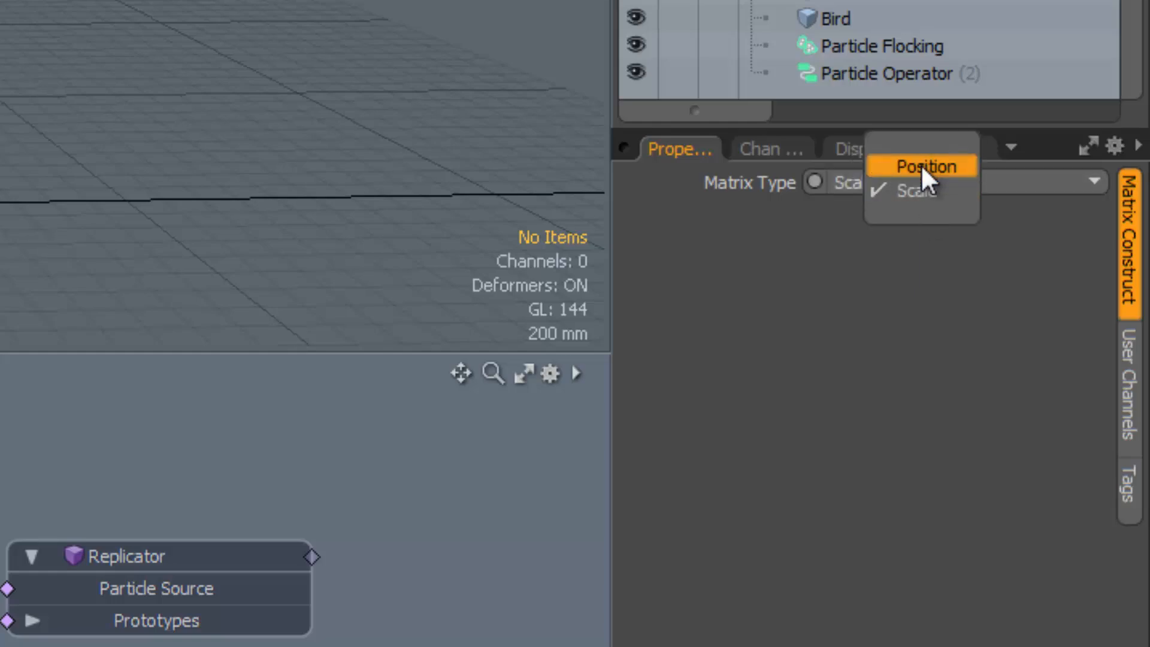
pyautogui.click(921, 166)
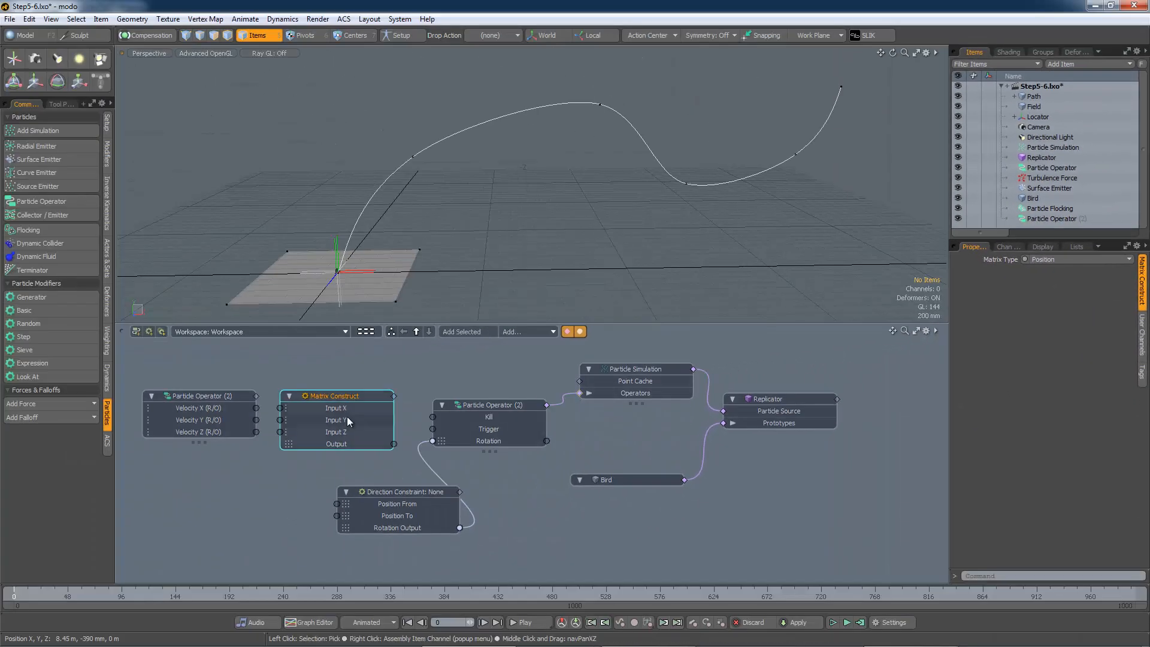
# Wire Velocity X, Y and Z into the Matrix Construct inputs and its Output into the Direction Constraint's Position To
pyautogui.moveTo(257, 408); pyautogui.dragTo(222, 493)
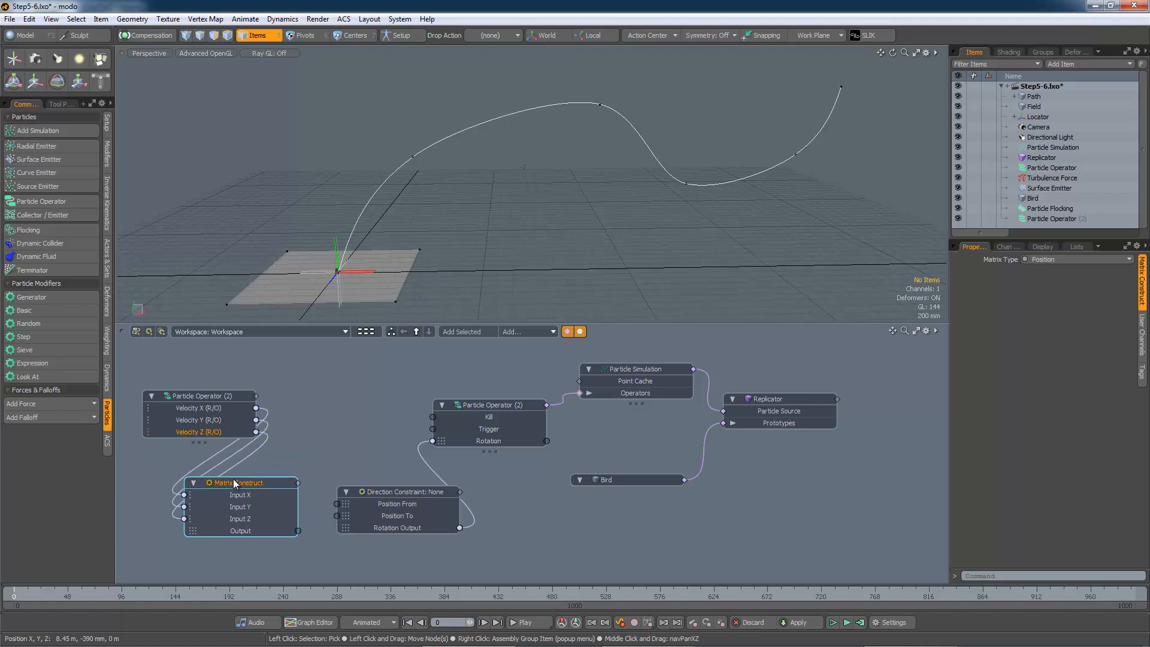
pyautogui.moveTo(298, 531); pyautogui.dragTo(337, 518)
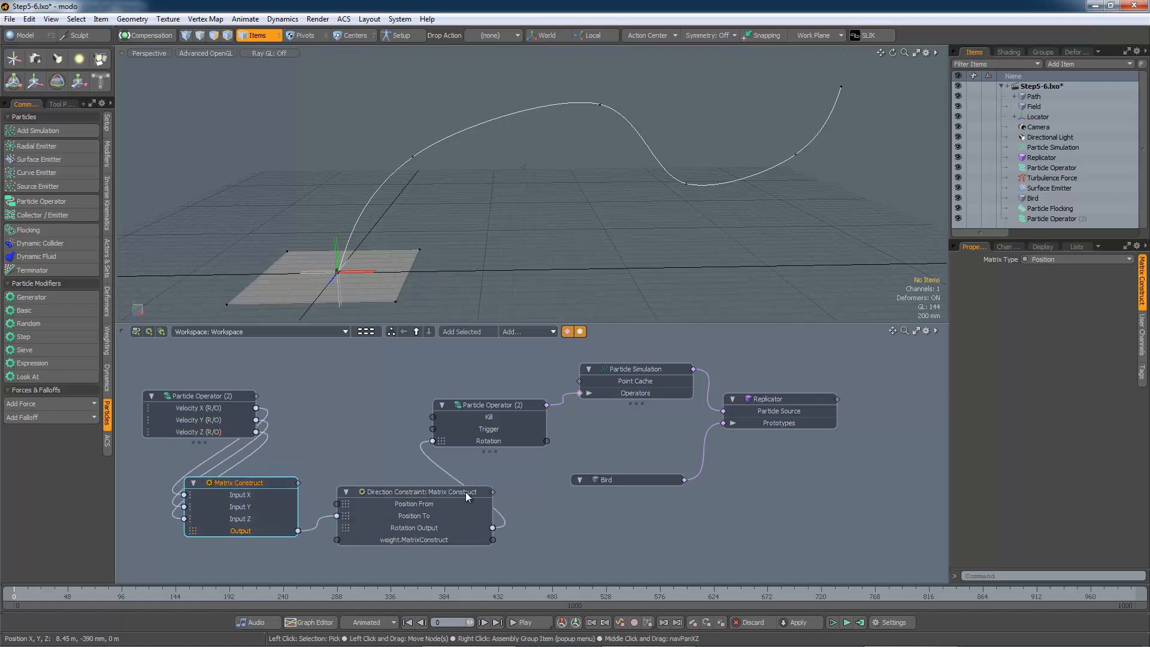
pyautogui.moveTo(458, 490); pyautogui.dragTo(454, 490)
pyautogui.moveTo(497, 415); pyautogui.dragTo(506, 396)
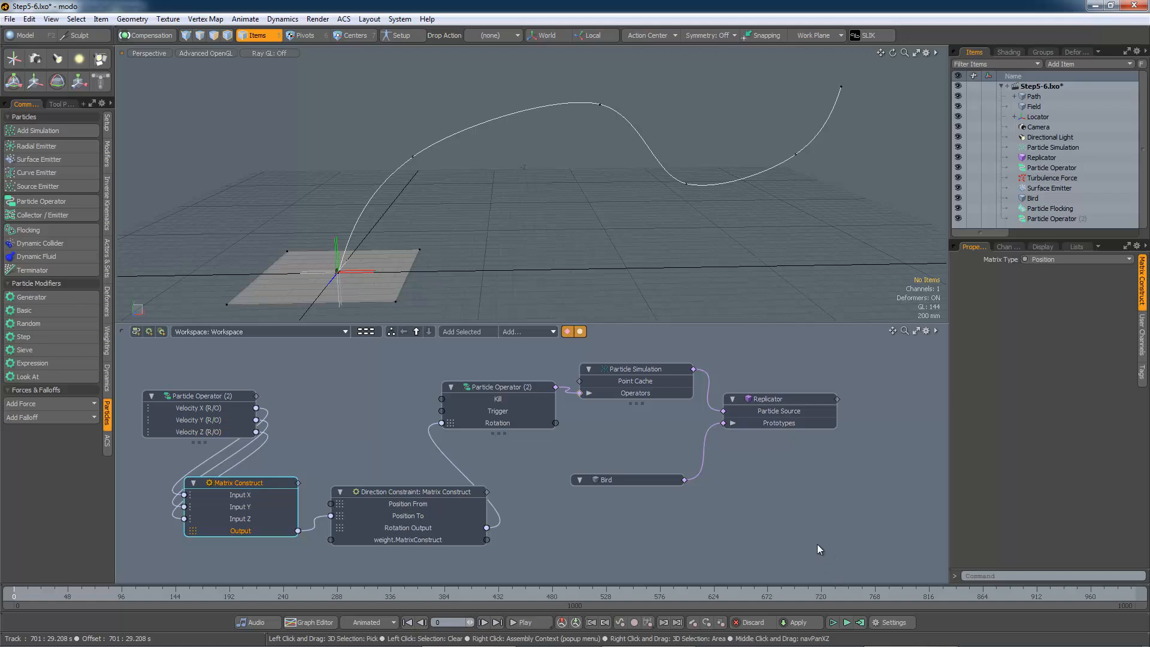
# Play the simulation to preview the birds, and change the Direction Constraint's aim Axis setting
pyautogui.click(846, 622)
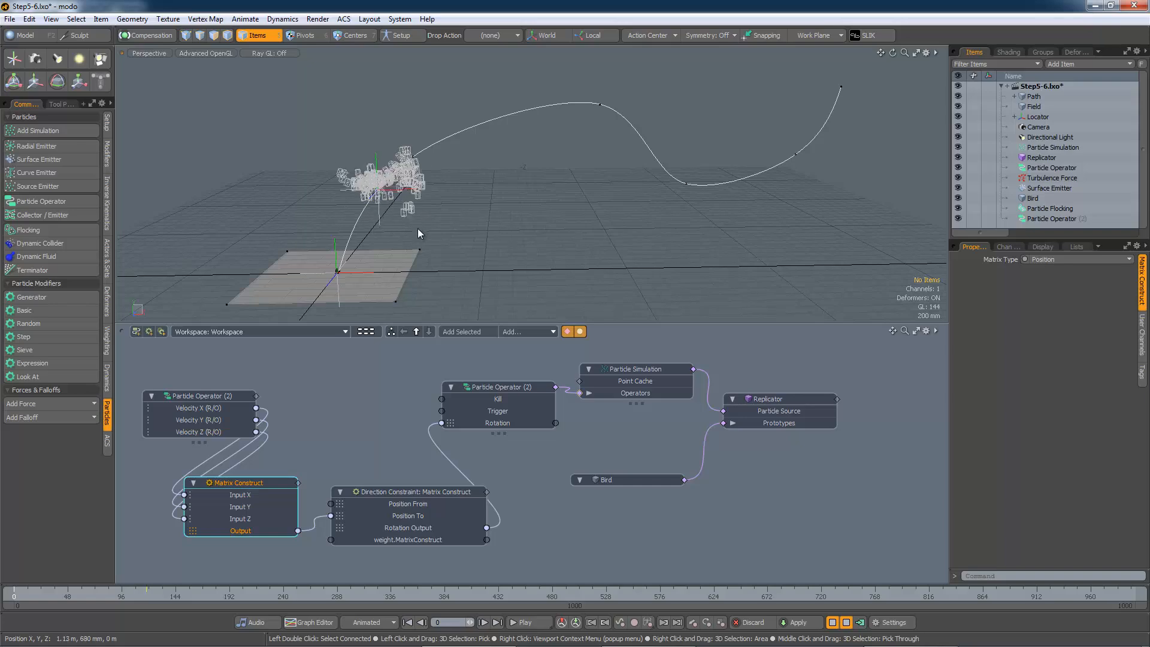
pyautogui.click(408, 493)
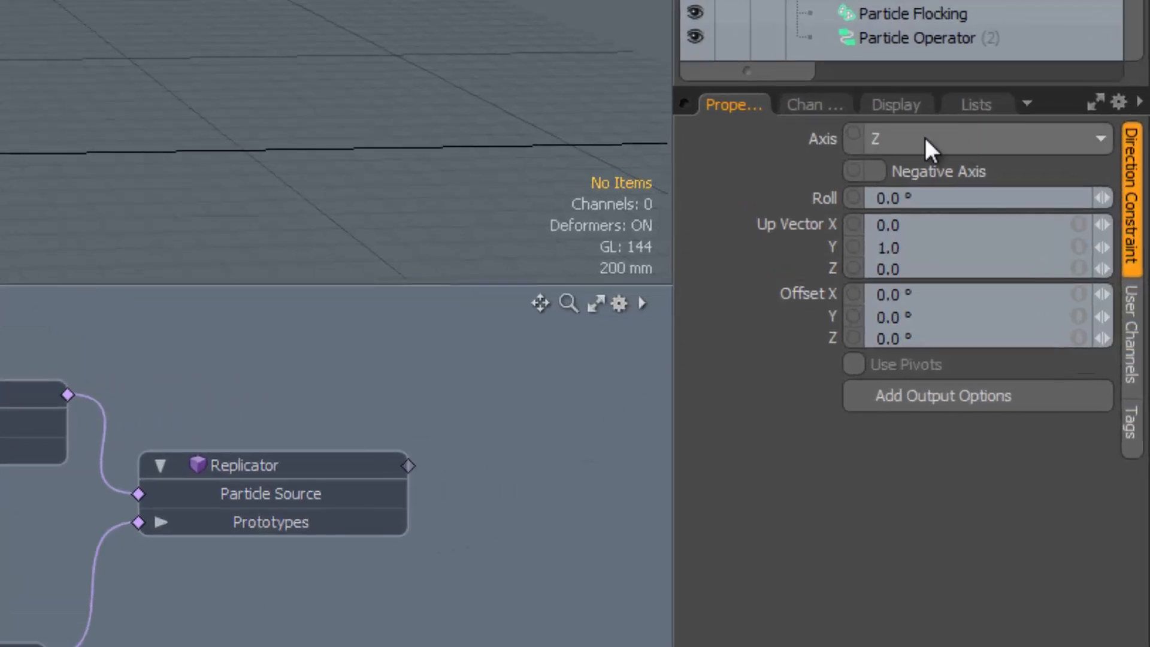
pyautogui.click(980, 143)
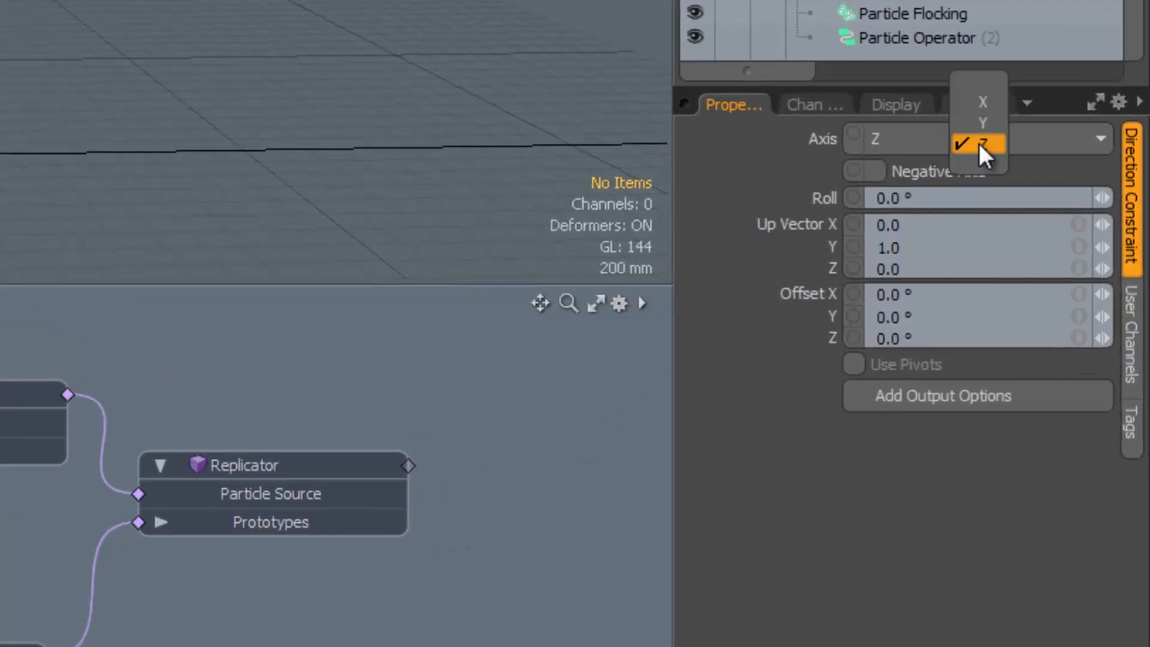
pyautogui.click(991, 133)
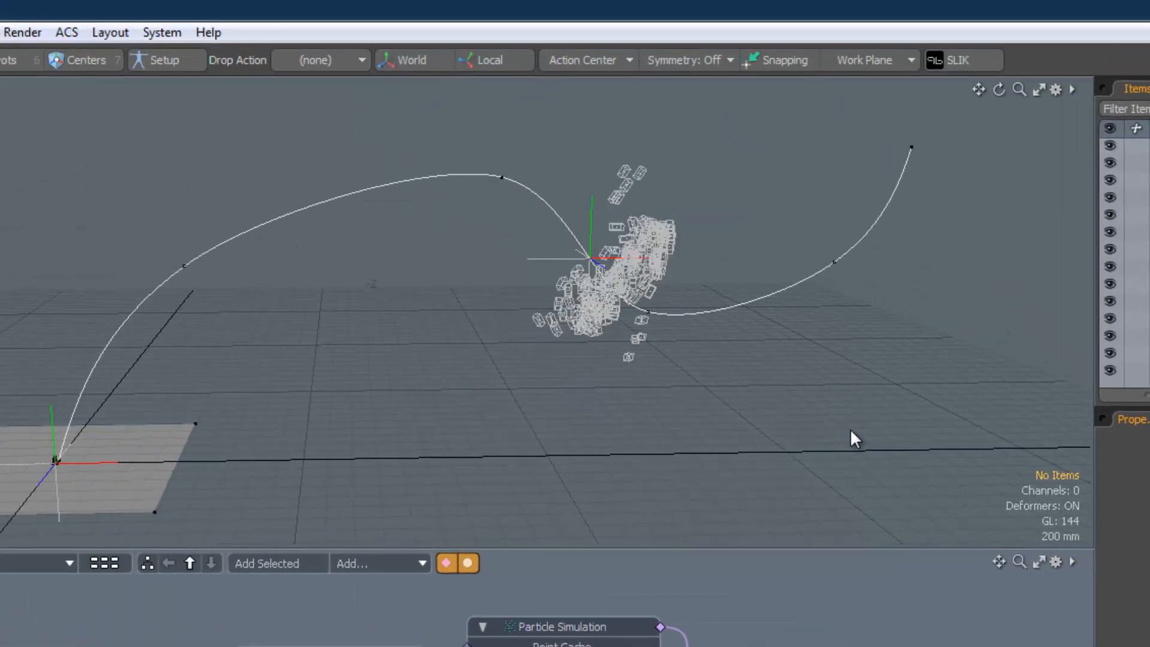